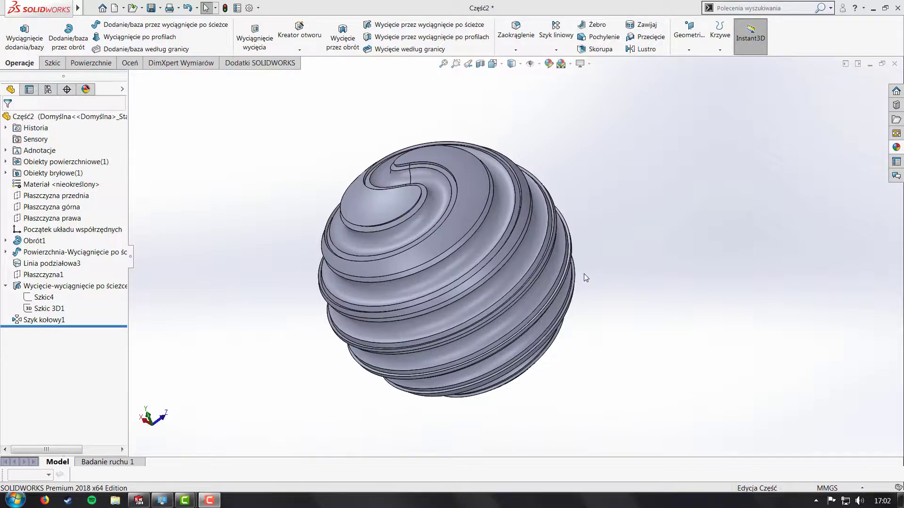
Orbit the finished spiral-grooved sphere to inspect it from several sides.
{"action": "mouse_move", "coordinate": [532, 273]}
{"action": "middle_mouse_down"}
{"action": "mouse_move", "coordinate": [523, 156]}
{"action": "mouse_move", "coordinate": [470, 226]}
{"action": "mouse_move", "coordinate": [307, 267]}
{"action": "mouse_move", "coordinate": [405, 270]}
{"action": "middle_mouse_up"}
{"action": "left_click", "coordinate": [896, 409]}
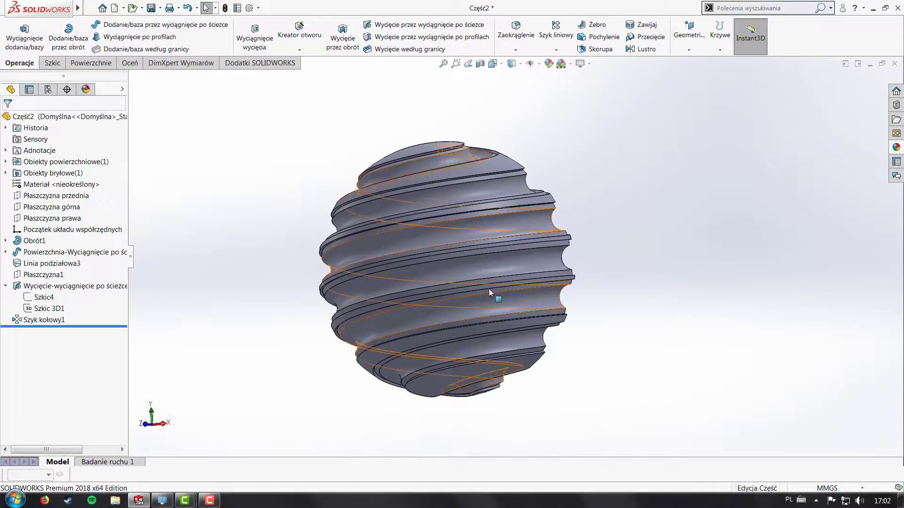
{"action": "mouse_move", "coordinate": [489, 289]}
{"action": "middle_mouse_down"}
{"action": "mouse_move", "coordinate": [656, 285]}
{"action": "mouse_move", "coordinate": [779, 376]}
{"action": "middle_mouse_up"}
{"action": "middle_click_drag", "start_coordinate": [601, 64], "coordinate": [629, 207]}
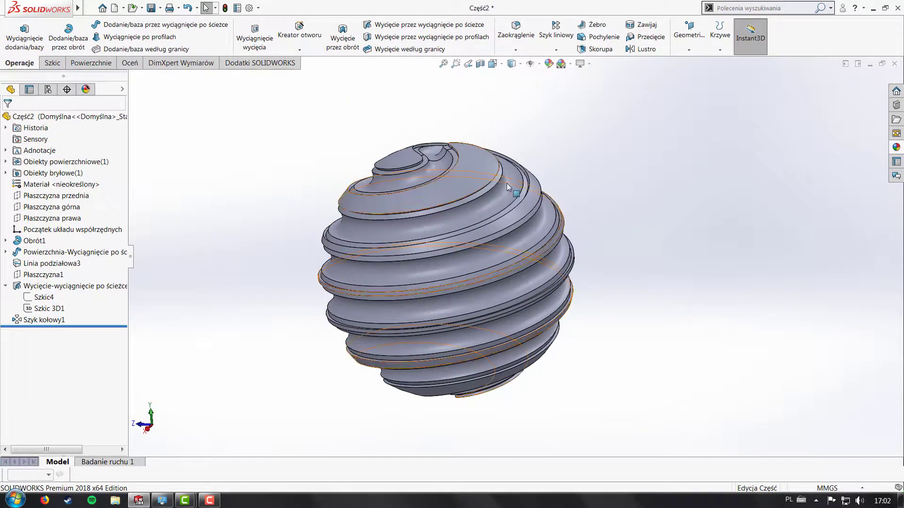
{"action": "mouse_move", "coordinate": [507, 183]}
{"action": "middle_mouse_down"}
{"action": "mouse_move", "coordinate": [637, 178]}
{"action": "mouse_move", "coordinate": [715, 277]}
{"action": "middle_mouse_up"}
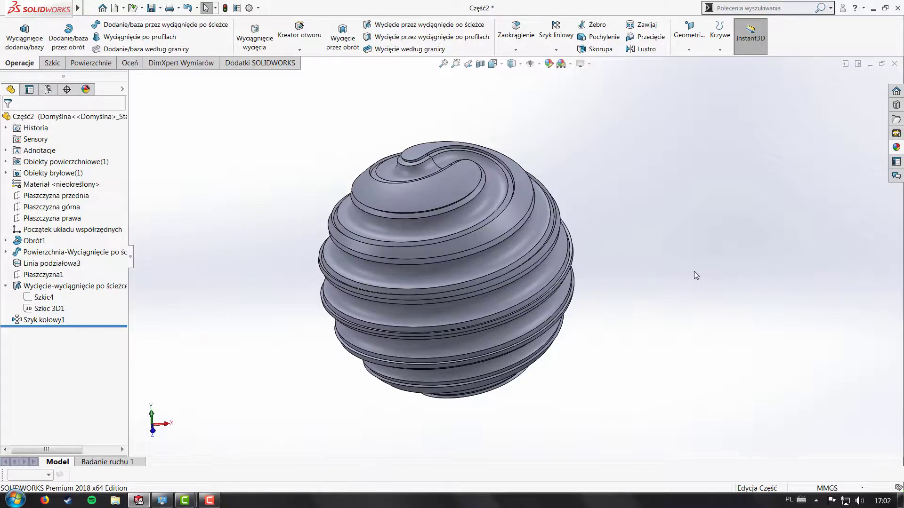
Create a new part and draw a vertical line up from the origin on the front plane.
{"action": "left_click", "coordinate": [113, 8]}
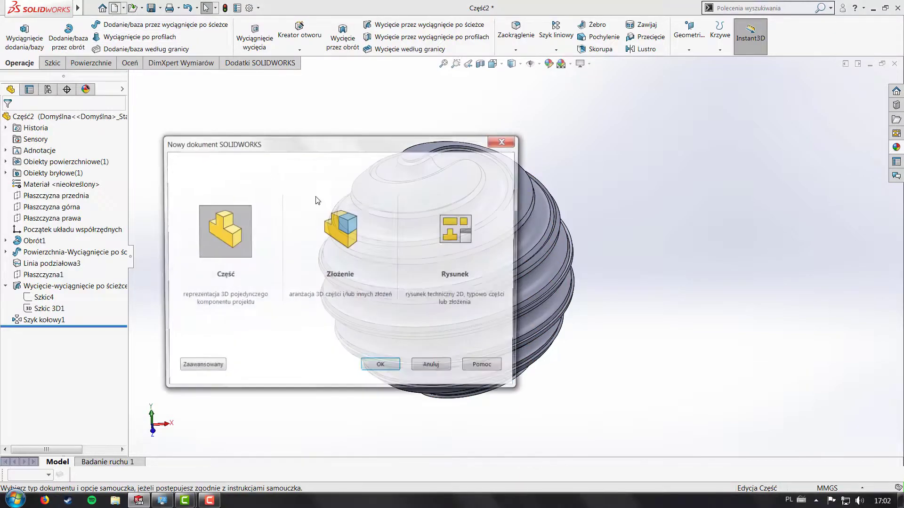
{"action": "left_click", "coordinate": [391, 369]}
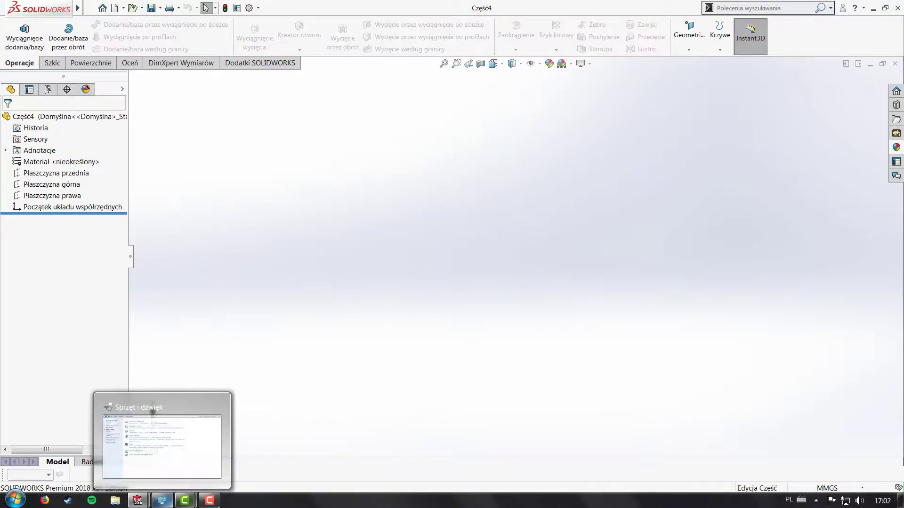
{"action": "left_click", "coordinate": [53, 173]}
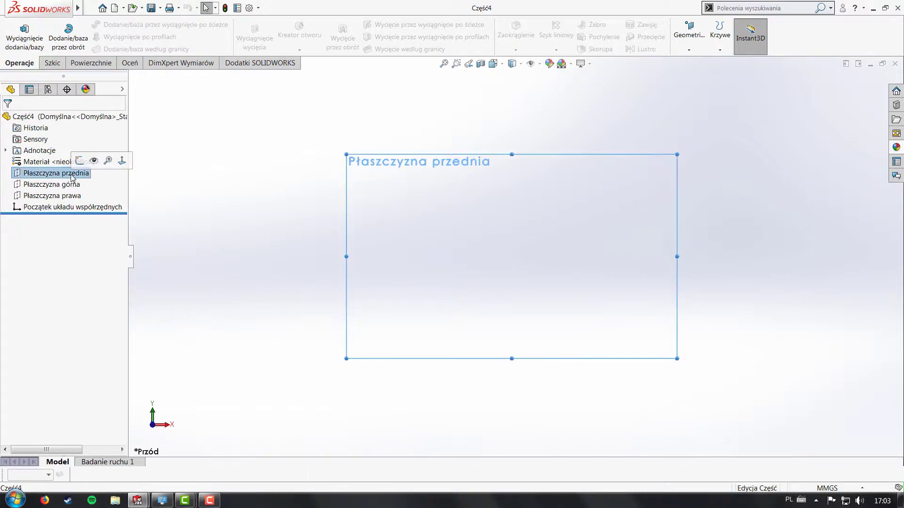
{"action": "left_click", "coordinate": [53, 63]}
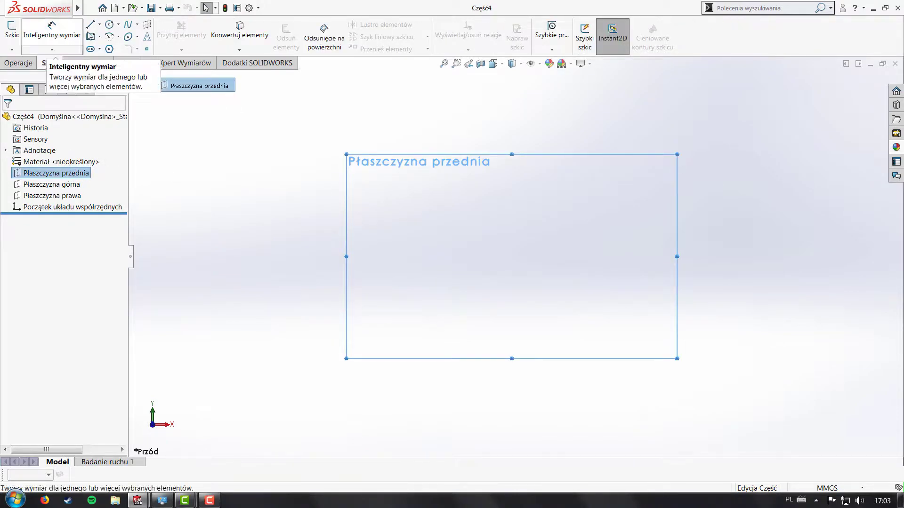
{"action": "left_click", "coordinate": [90, 24]}
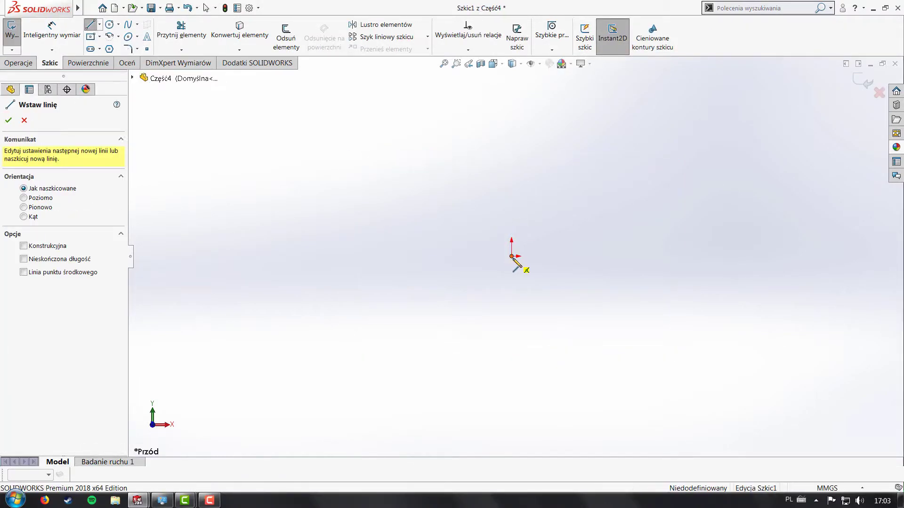
{"action": "left_click", "coordinate": [512, 256]}
{"action": "left_click", "coordinate": [512, 111]}
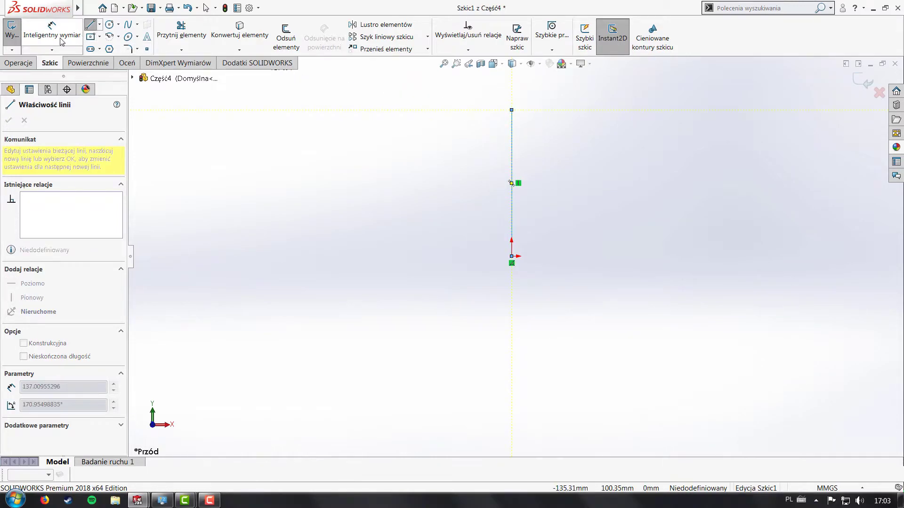
Dimension the vertical line to 100 mm.
{"action": "left_click", "coordinate": [60, 42]}
{"action": "left_click", "coordinate": [514, 146]}
{"action": "left_click", "coordinate": [565, 162]}
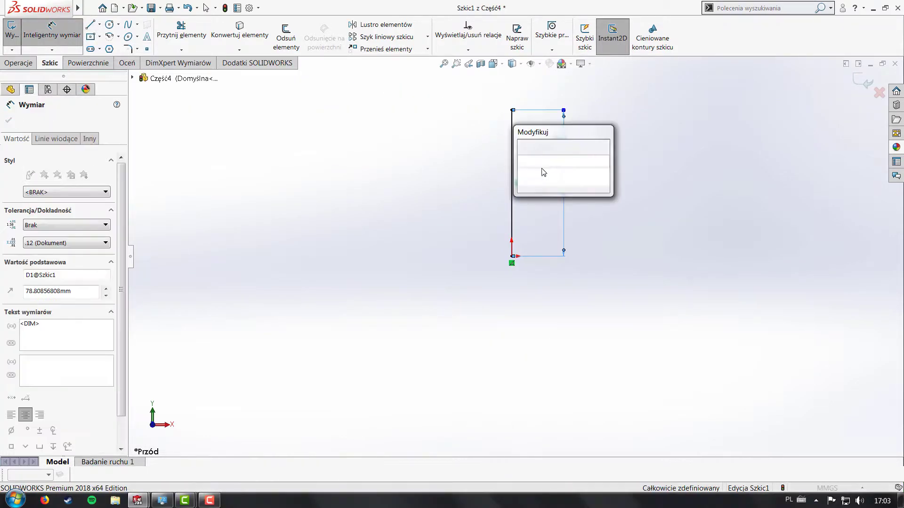
{"action": "type", "text": "100"}
{"action": "key", "text": "Return"}
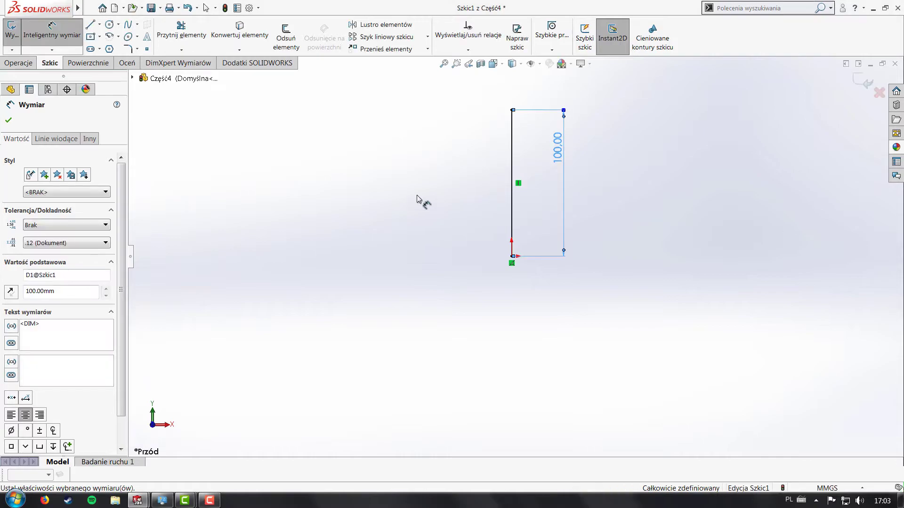
Close the profile with a centre-point semicircular arc on the left and exit the sketch.
{"action": "left_click", "coordinate": [110, 38]}
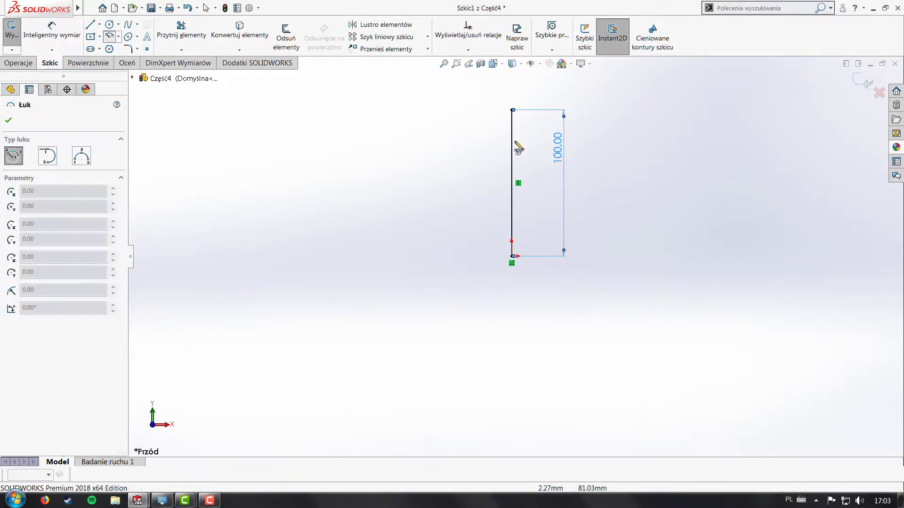
{"action": "left_click", "coordinate": [512, 183]}
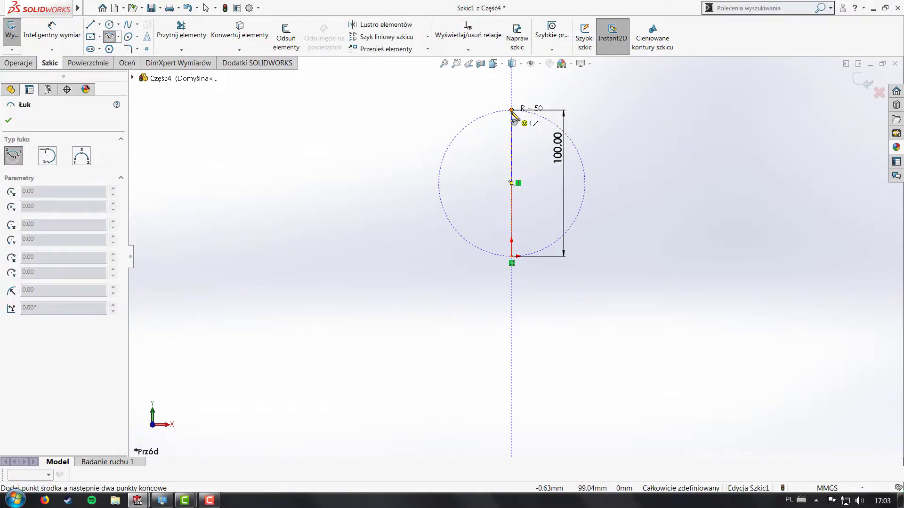
{"action": "left_click", "coordinate": [511, 110]}
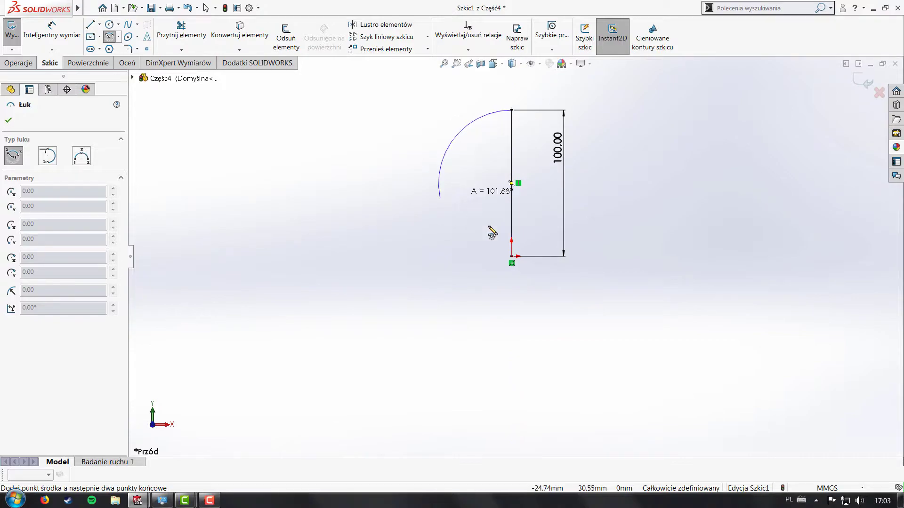
{"action": "left_click", "coordinate": [511, 256]}
{"action": "key", "text": "Escape"}
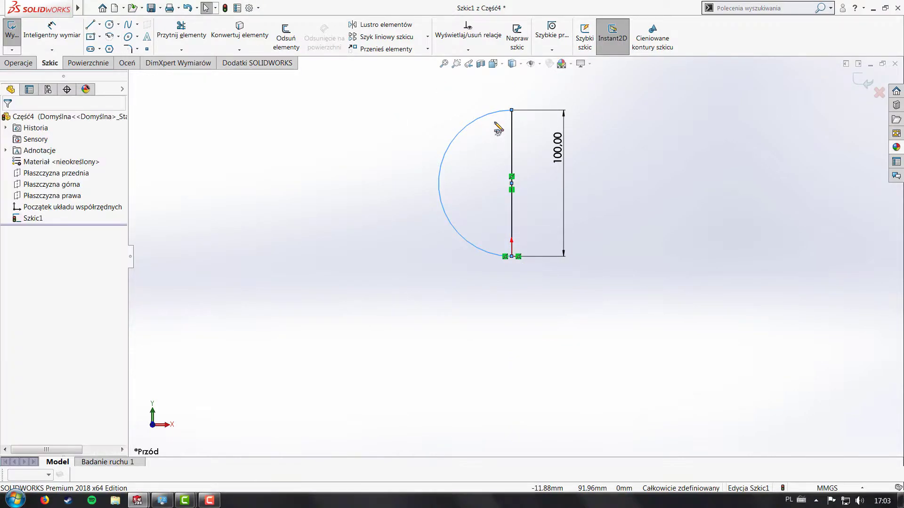
{"action": "left_click", "coordinate": [117, 37]}
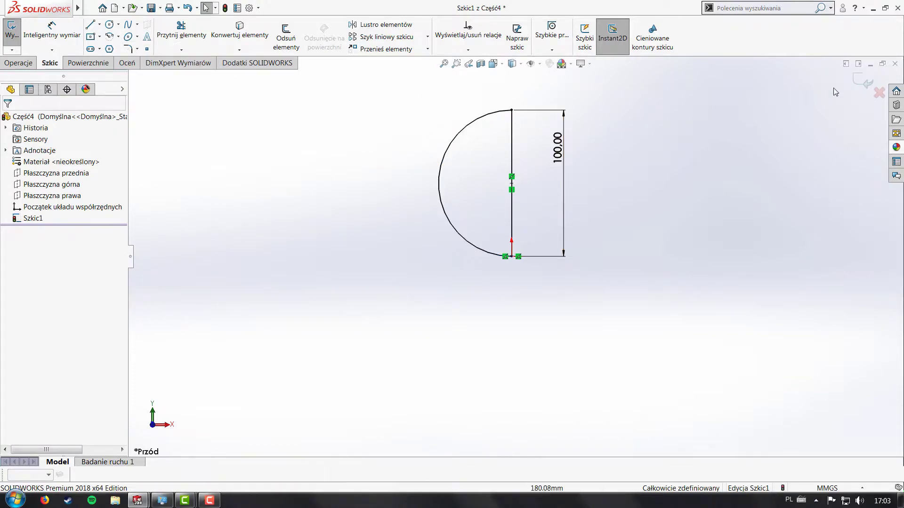
{"action": "left_click", "coordinate": [866, 81]}
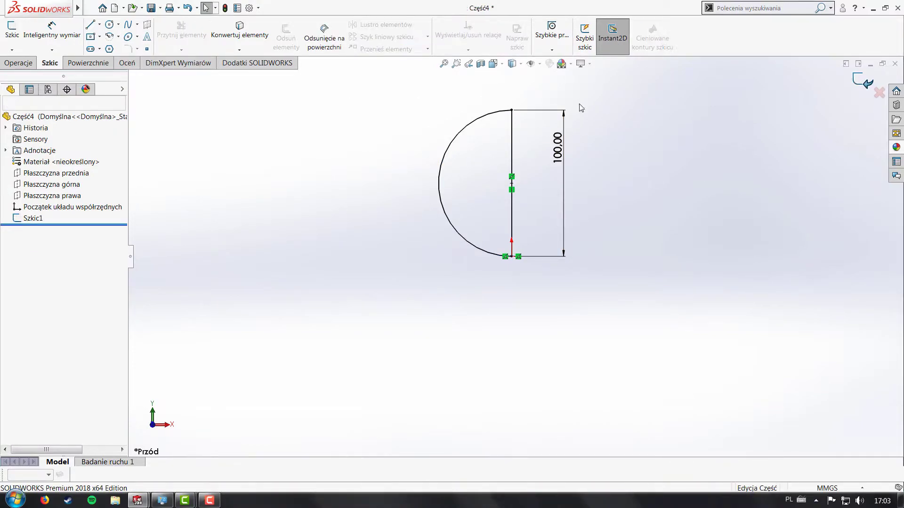
Revolve the half-disc 360° about the 100 mm line, with thin walls off, into a solid sphere.
{"action": "left_click", "coordinate": [20, 67]}
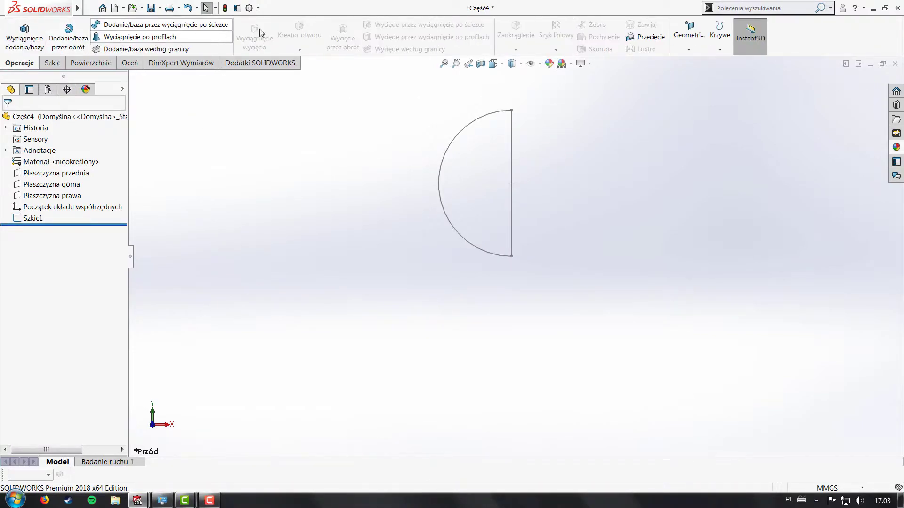
{"action": "left_click", "coordinate": [68, 33]}
{"action": "left_click", "coordinate": [513, 136]}
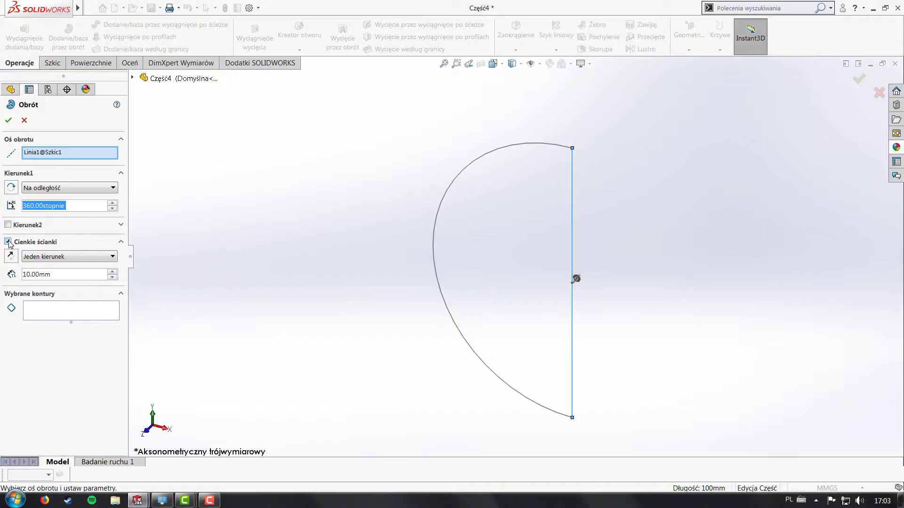
{"action": "left_click", "coordinate": [8, 242]}
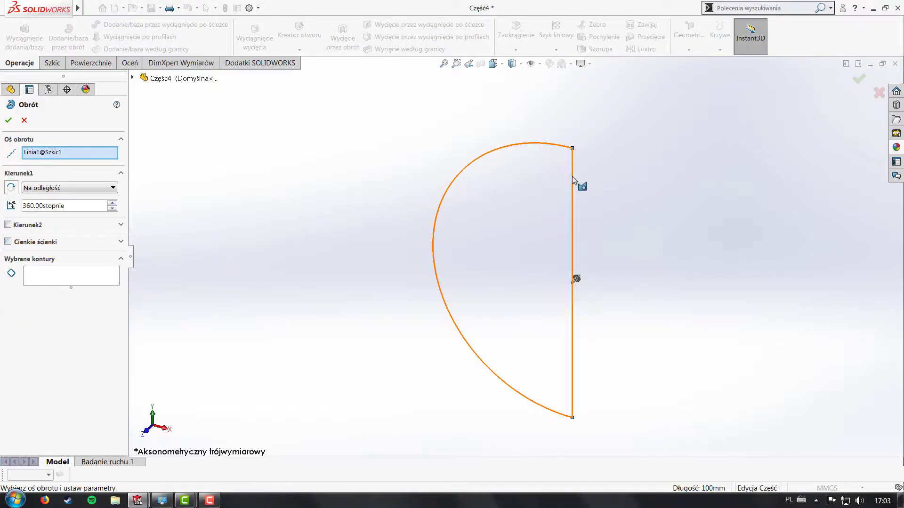
{"action": "left_click", "coordinate": [89, 277]}
{"action": "left_click", "coordinate": [521, 157]}
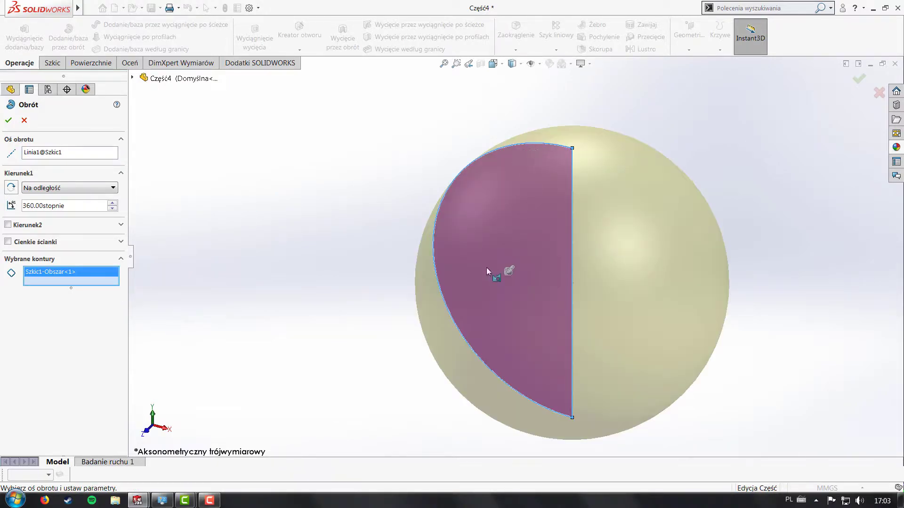
{"action": "right_click", "coordinate": [487, 267]}
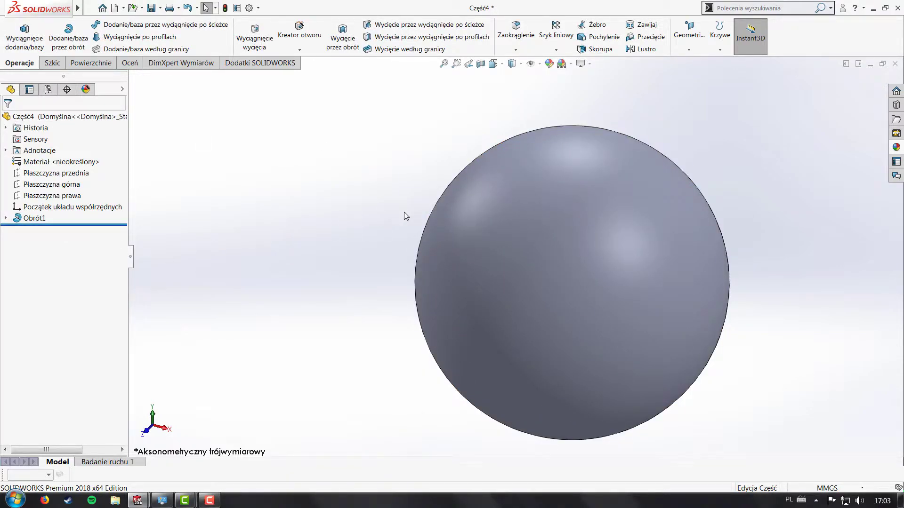
Start a 3D sketch and choose the spline type for drawing.
{"action": "left_click", "coordinate": [49, 65]}
{"action": "left_click", "coordinate": [10, 51]}
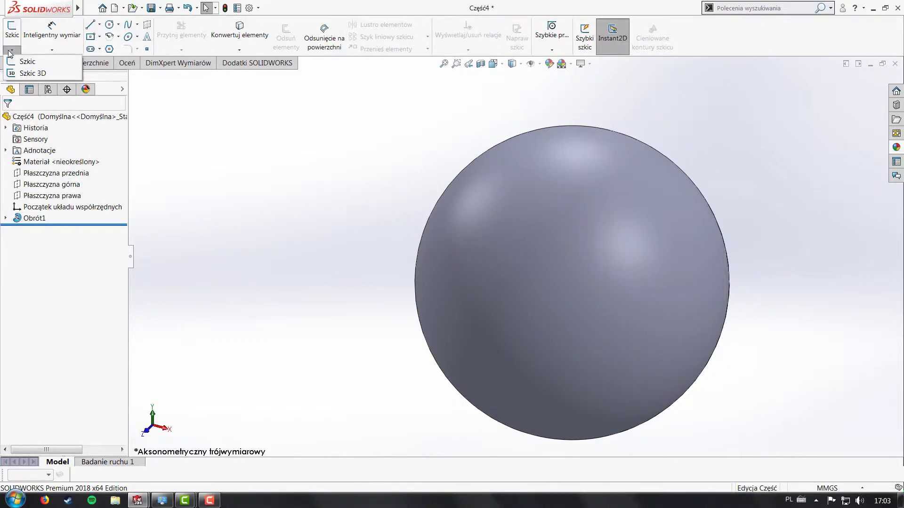
{"action": "left_click", "coordinate": [25, 74]}
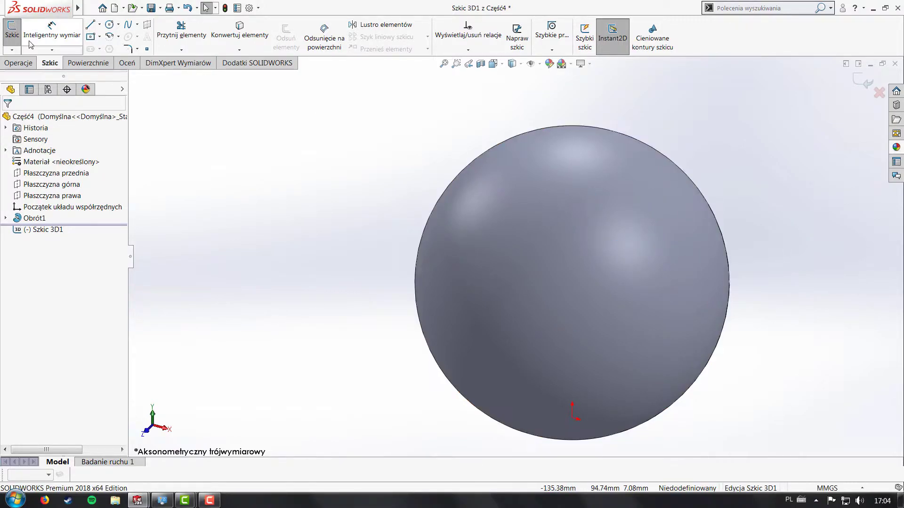
{"action": "left_click", "coordinate": [12, 49]}
{"action": "left_click", "coordinate": [117, 36]}
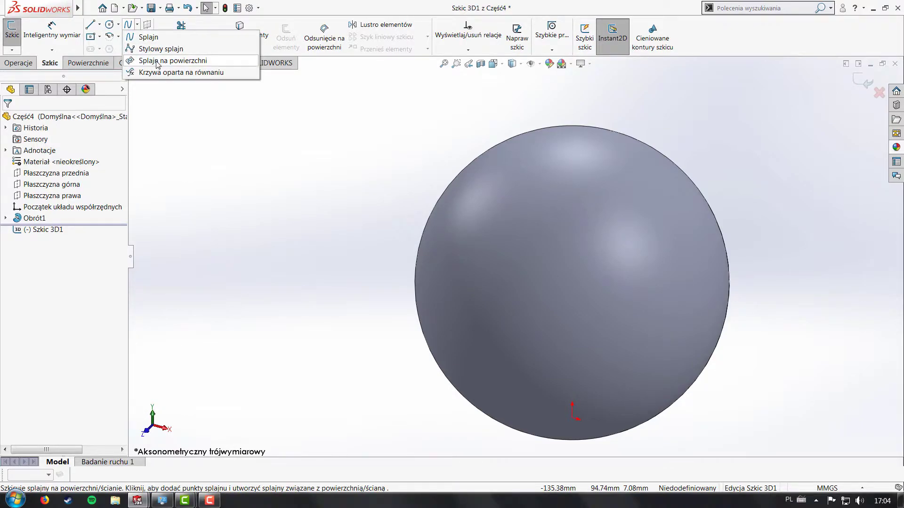
{"action": "left_click", "coordinate": [158, 61]}
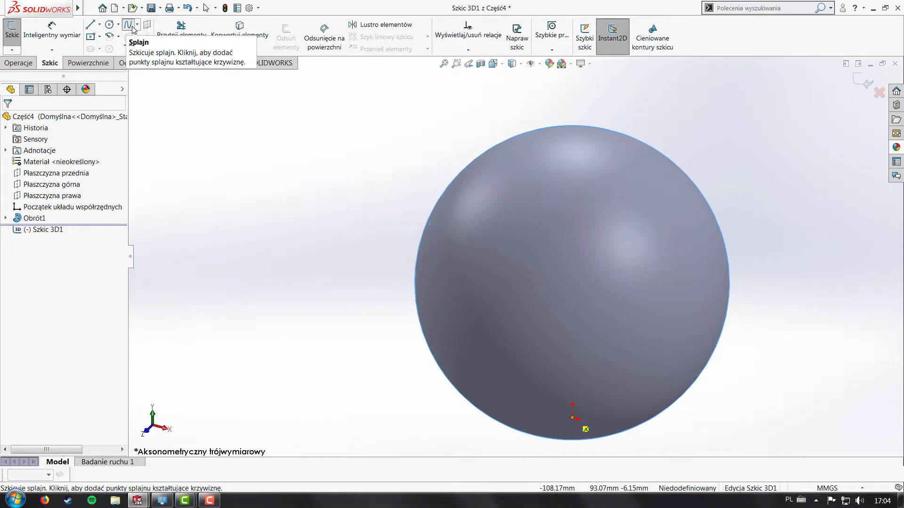
Draw a closed spline across the sphere's surface, orbiting around it, and exit the 3D sketch.
{"action": "left_click", "coordinate": [472, 320]}
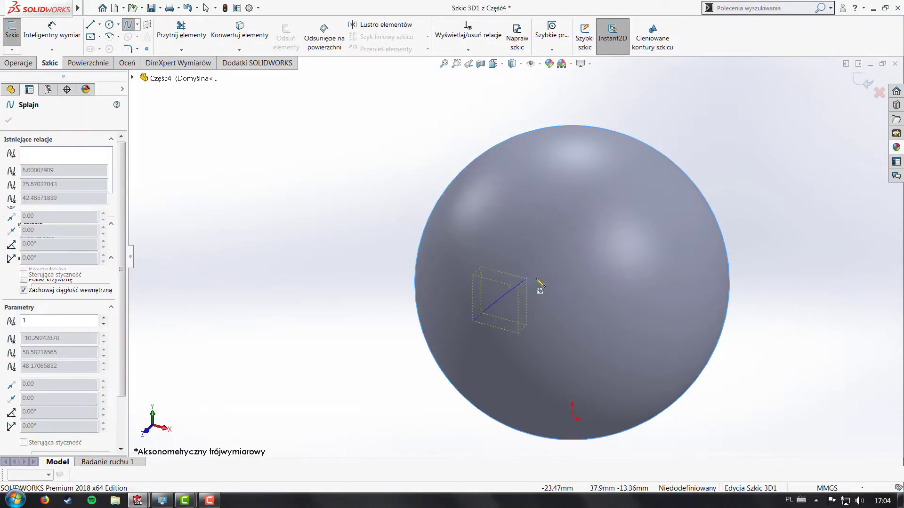
{"action": "left_click", "coordinate": [599, 296]}
{"action": "left_click", "coordinate": [626, 192]}
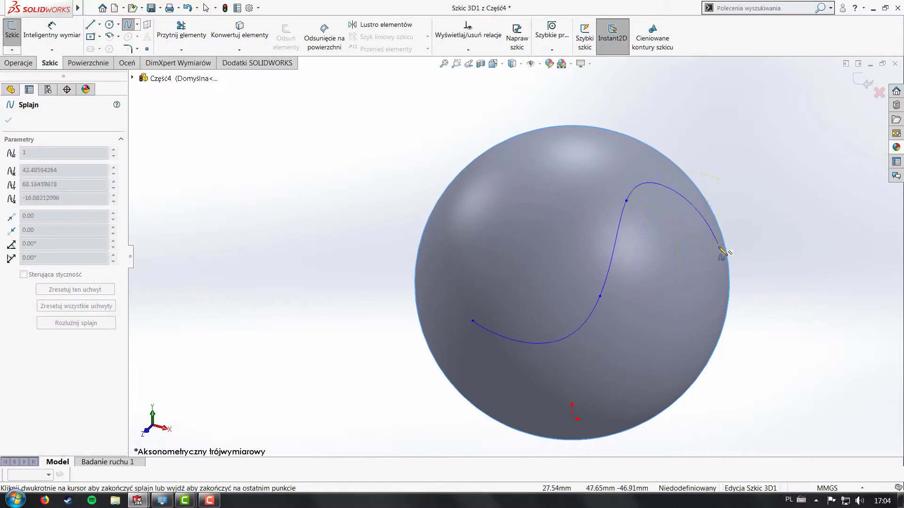
{"action": "left_click", "coordinate": [721, 255]}
{"action": "mouse_move", "coordinate": [720, 255]}
{"action": "middle_mouse_down"}
{"action": "mouse_move", "coordinate": [639, 237]}
{"action": "mouse_move", "coordinate": [561, 357]}
{"action": "middle_mouse_up"}
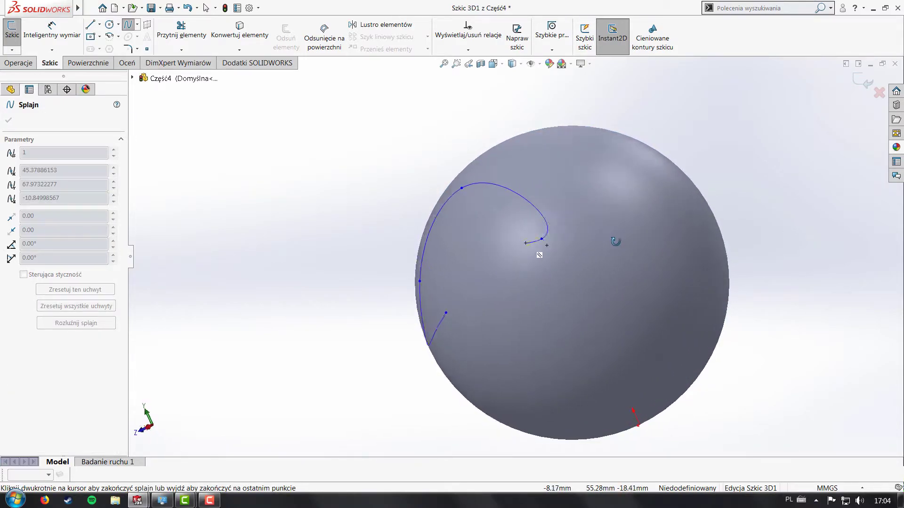
{"action": "left_click", "coordinate": [701, 256]}
{"action": "middle_click_drag", "start_coordinate": [701, 256], "coordinate": [561, 334]}
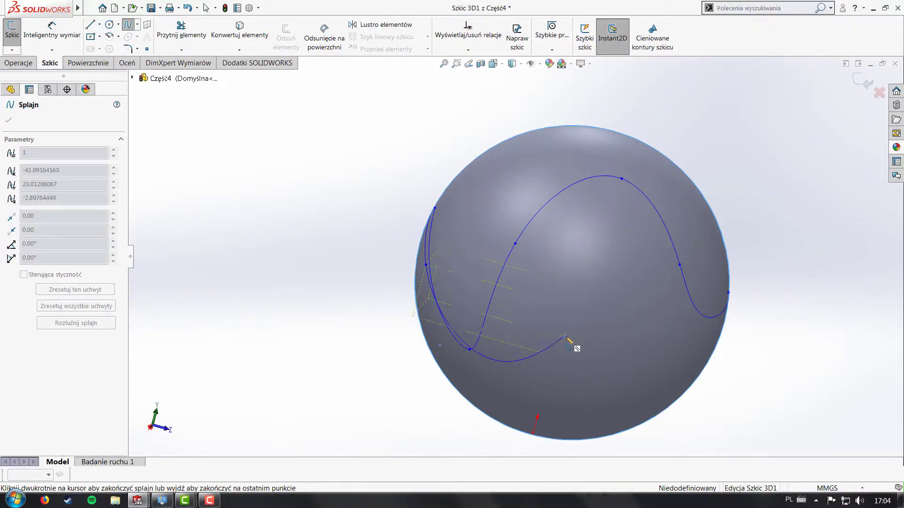
{"action": "left_click", "coordinate": [719, 266]}
{"action": "mouse_move", "coordinate": [718, 266]}
{"action": "middle_mouse_down"}
{"action": "mouse_move", "coordinate": [606, 253]}
{"action": "mouse_move", "coordinate": [584, 287]}
{"action": "middle_mouse_up"}
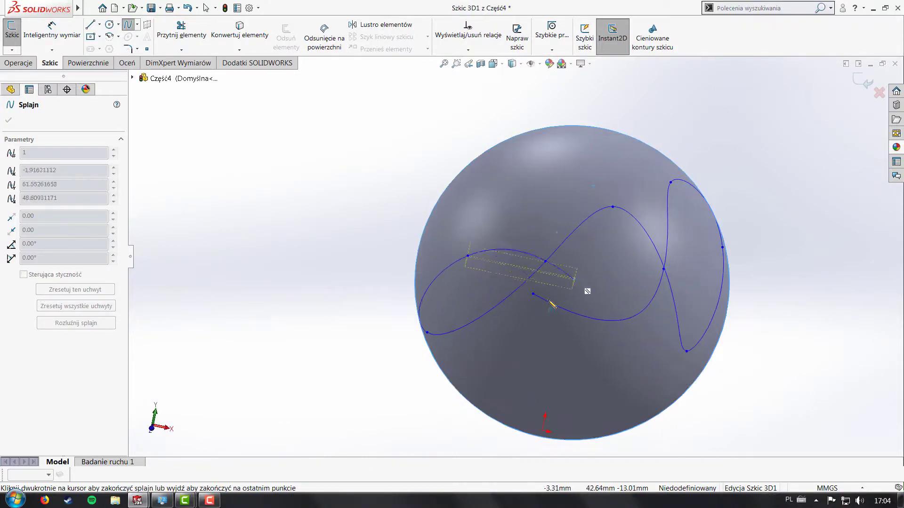
{"action": "left_click", "coordinate": [532, 295]}
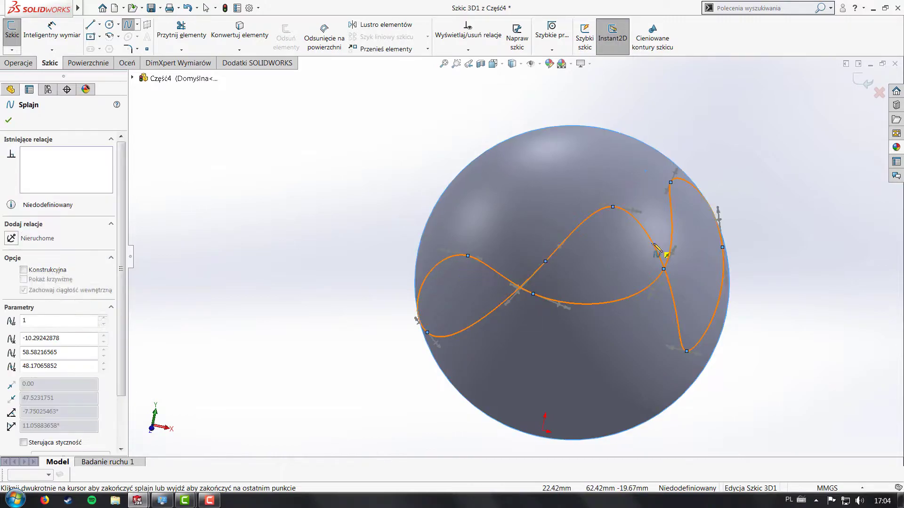
{"action": "key", "text": "Escape"}
{"action": "mouse_move", "coordinate": [561, 218]}
{"action": "middle_mouse_down"}
{"action": "mouse_move", "coordinate": [628, 209]}
{"action": "mouse_move", "coordinate": [869, 225]}
{"action": "mouse_move", "coordinate": [889, 235]}
{"action": "mouse_move", "coordinate": [861, 153]}
{"action": "middle_mouse_up"}
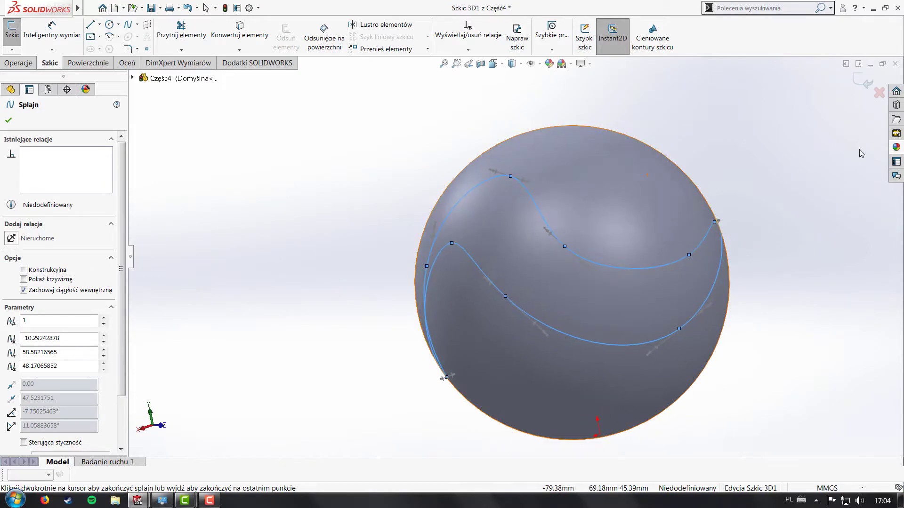
{"action": "left_click", "coordinate": [864, 81]}
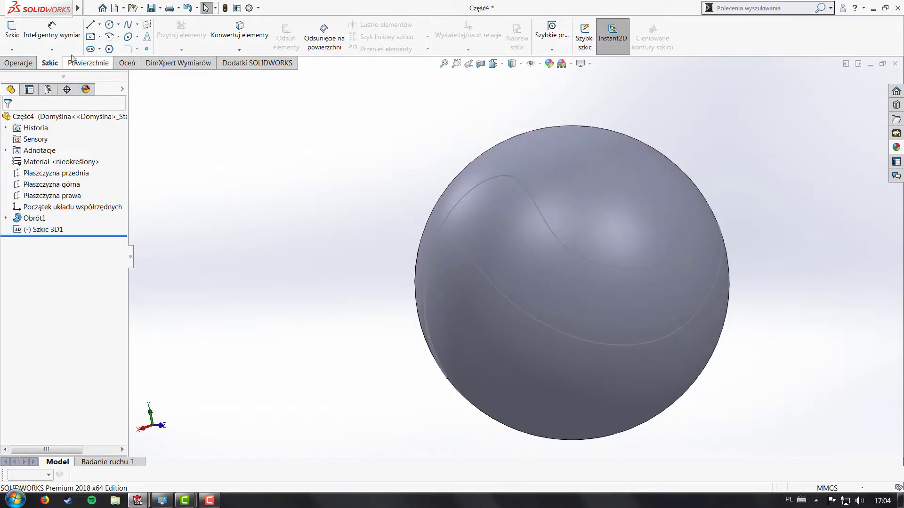
Create reference plane Płaszczyzna1 through Punkt8, perpendicular to Splajn1.
{"action": "left_click", "coordinate": [19, 63]}
{"action": "left_click", "coordinate": [687, 31]}
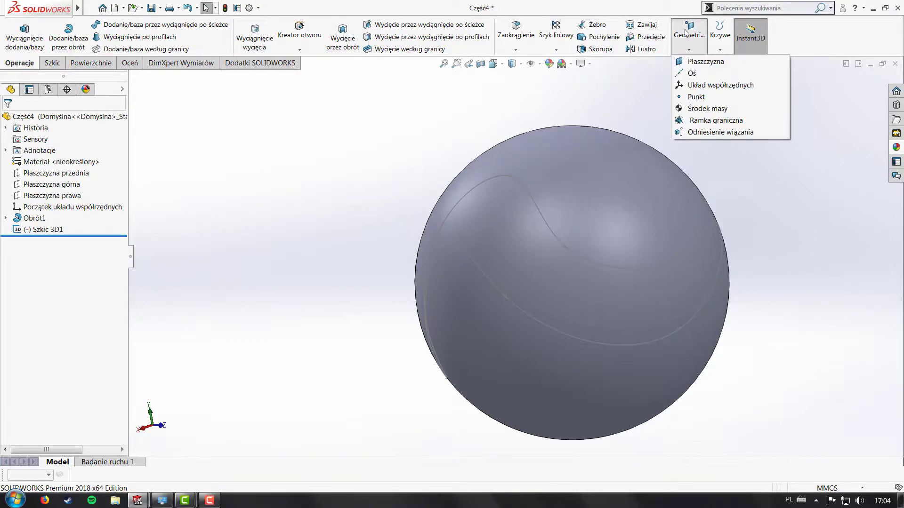
{"action": "left_click", "coordinate": [696, 66]}
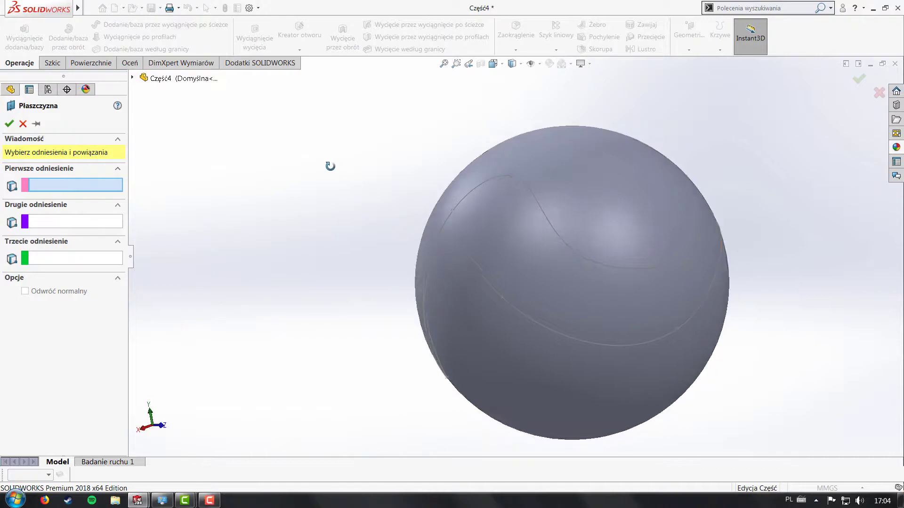
{"action": "middle_click_drag", "start_coordinate": [329, 165], "coordinate": [386, 180]}
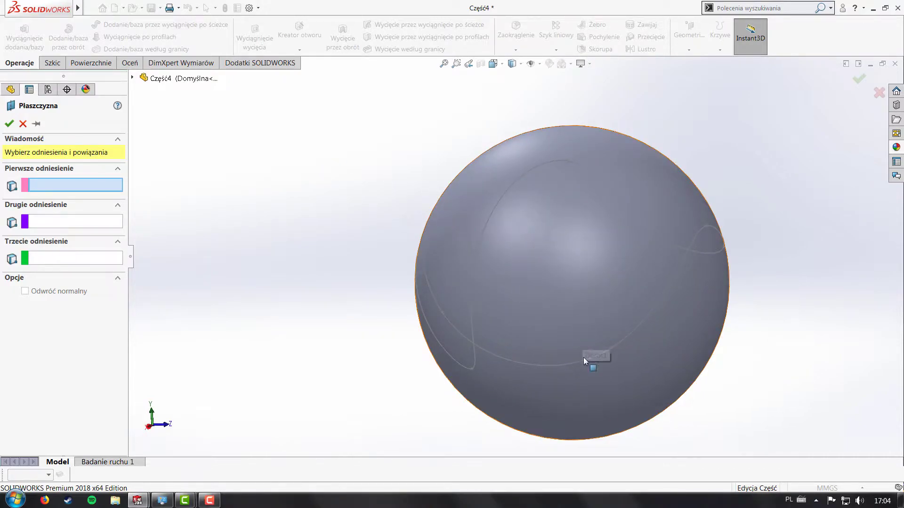
{"action": "left_click", "coordinate": [611, 348]}
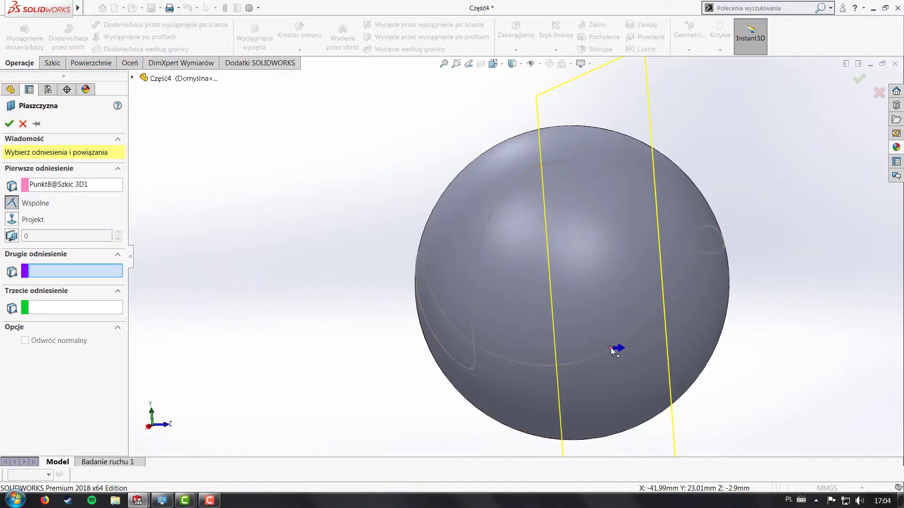
{"action": "left_click", "coordinate": [645, 320]}
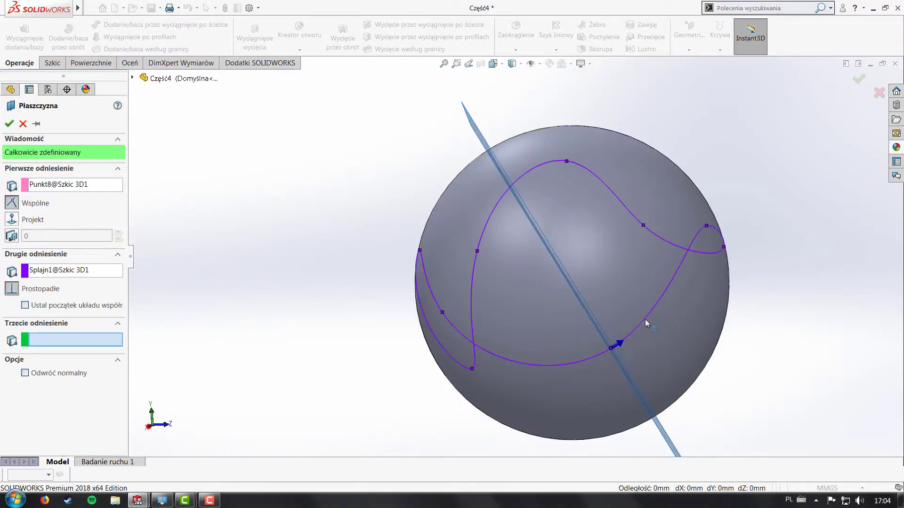
{"action": "middle_click_drag", "start_coordinate": [459, 338], "coordinate": [693, 293]}
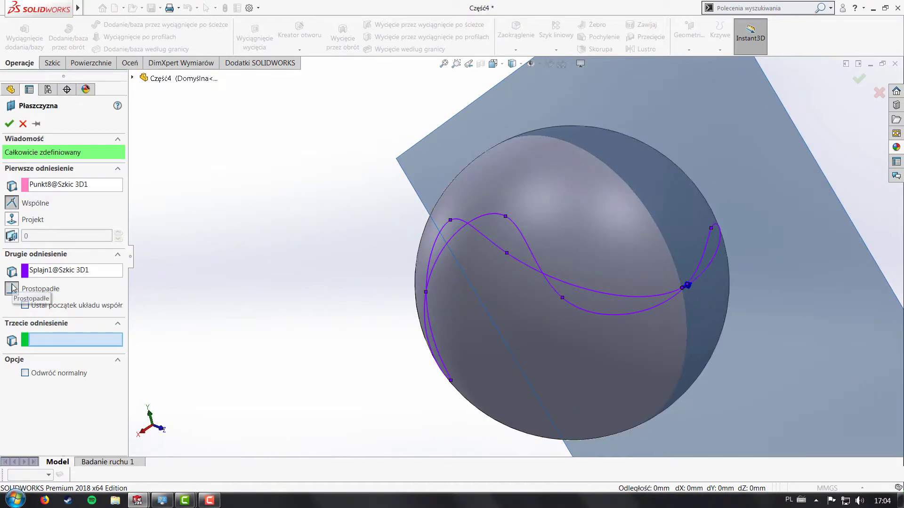
{"action": "left_click", "coordinate": [864, 83]}
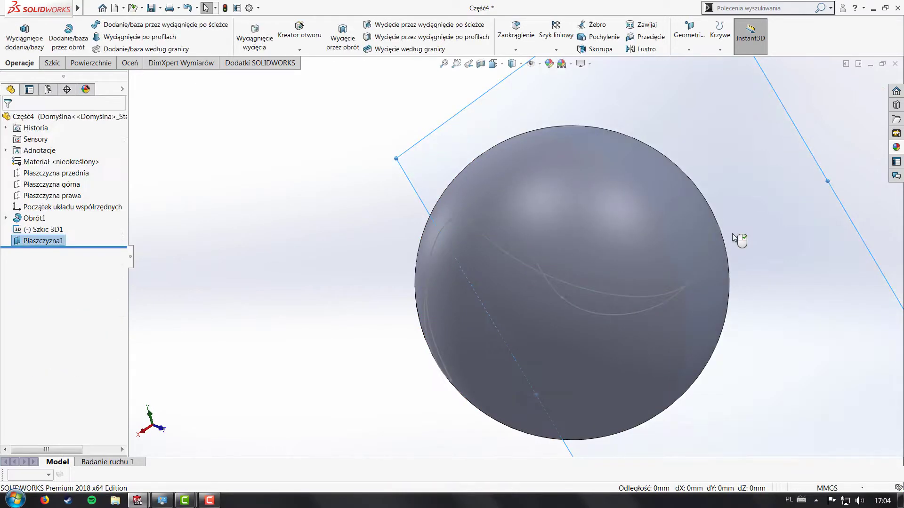
View Płaszczyzna1 face-on and zoom to the spline point.
{"action": "key", "text": "ctrl+8"}
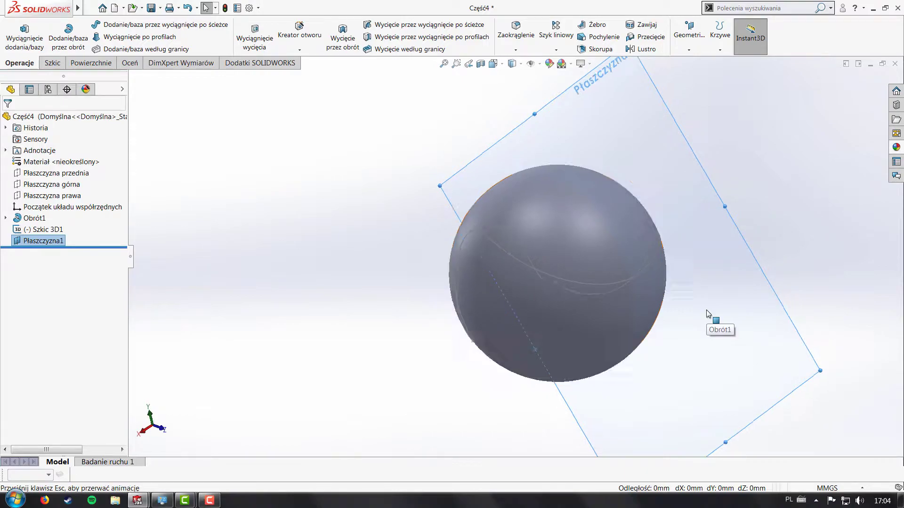
{"action": "scroll", "coordinate": [509, 272], "scroll_direction": "down", "scroll_amount": 3}
{"action": "scroll", "coordinate": [496, 261], "scroll_direction": "down", "scroll_amount": 3}
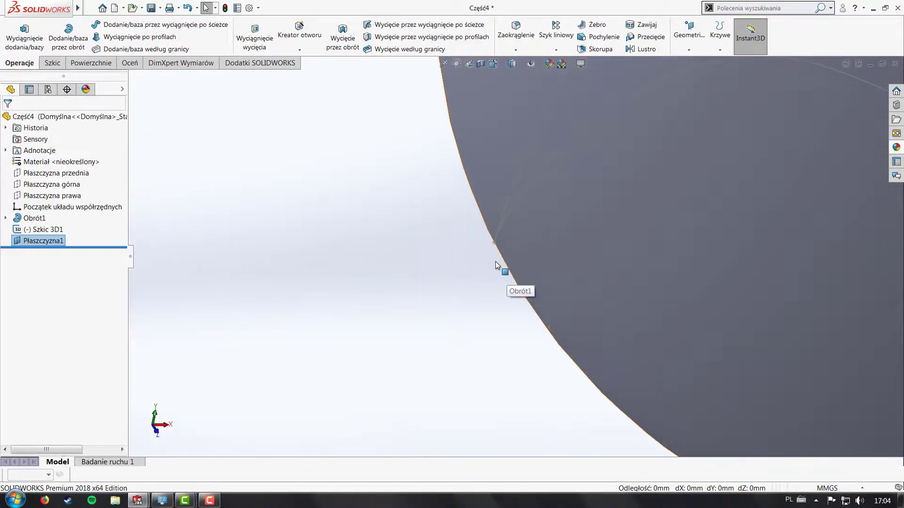
{"action": "scroll", "coordinate": [494, 257], "scroll_direction": "up", "scroll_amount": 1}
{"action": "scroll", "coordinate": [493, 258], "scroll_direction": "up", "scroll_amount": 1}
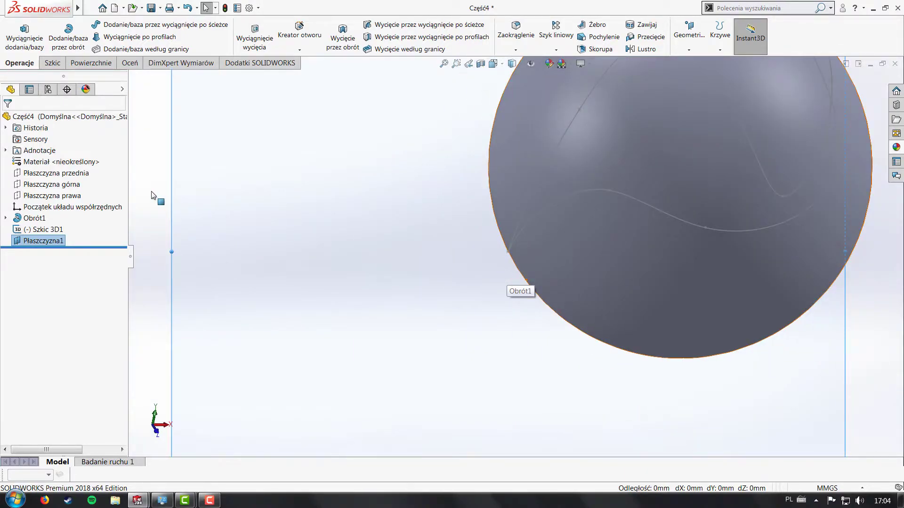
{"action": "left_click", "coordinate": [52, 62]}
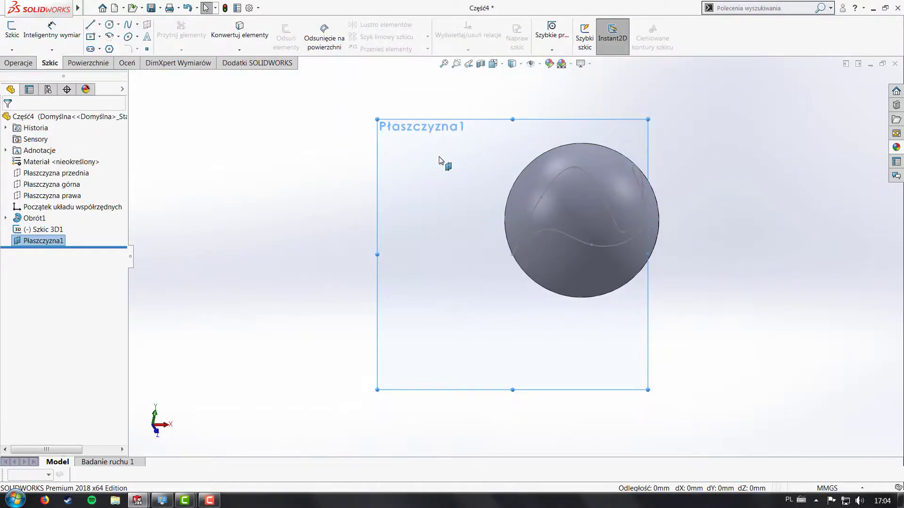
{"action": "scroll", "coordinate": [516, 235], "scroll_direction": "down", "scroll_amount": 3}
{"action": "scroll", "coordinate": [466, 288], "scroll_direction": "down", "scroll_amount": 2}
{"action": "scroll", "coordinate": [464, 285], "scroll_direction": "down", "scroll_amount": 1}
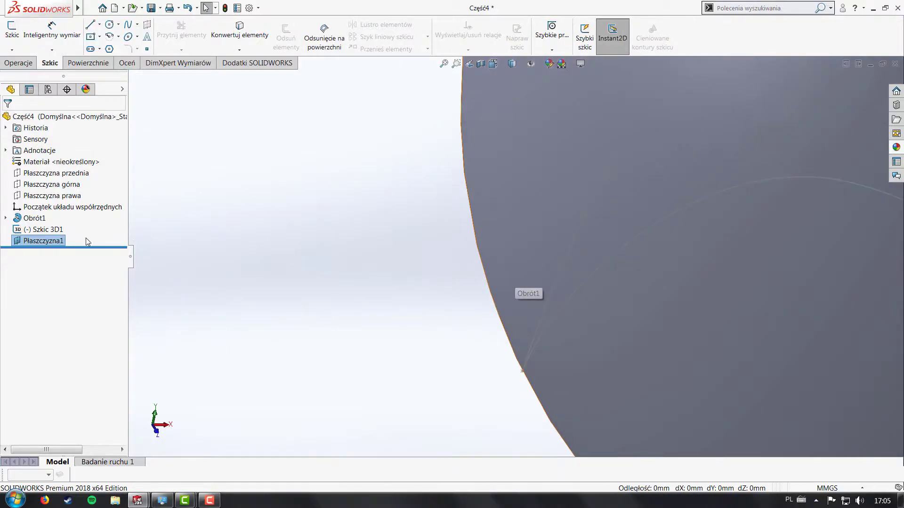
Start a sketch on Płaszczyzna1 and draw a center rectangle centred on the spline point.
{"action": "left_click", "coordinate": [12, 35]}
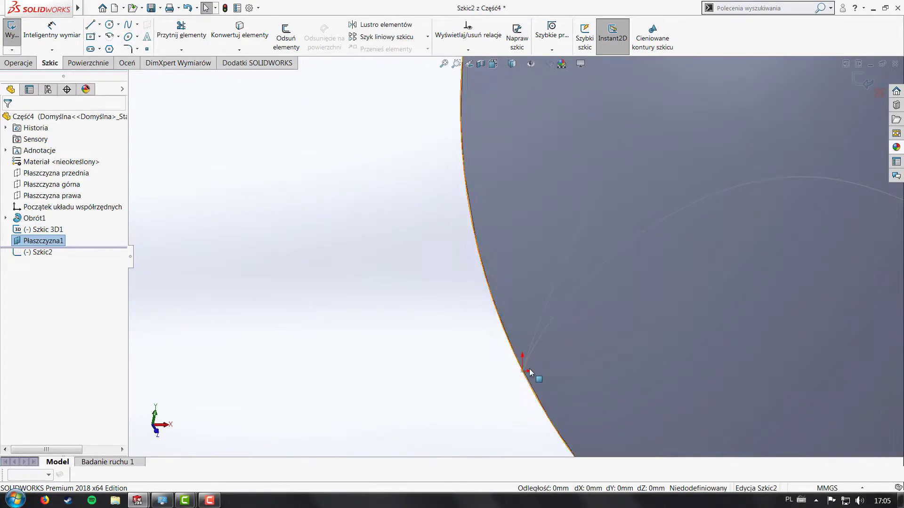
{"action": "scroll", "coordinate": [502, 363], "scroll_direction": "up", "scroll_amount": 2}
{"action": "scroll", "coordinate": [502, 353], "scroll_direction": "up", "scroll_amount": 4}
{"action": "scroll", "coordinate": [508, 320], "scroll_direction": "down", "scroll_amount": 1}
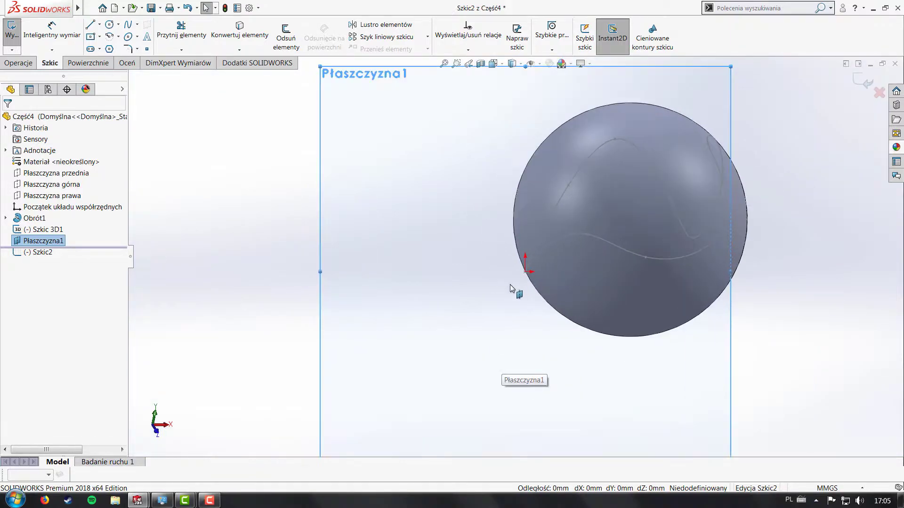
{"action": "scroll", "coordinate": [508, 273], "scroll_direction": "down", "scroll_amount": 3}
{"action": "scroll", "coordinate": [480, 212], "scroll_direction": "down", "scroll_amount": 2}
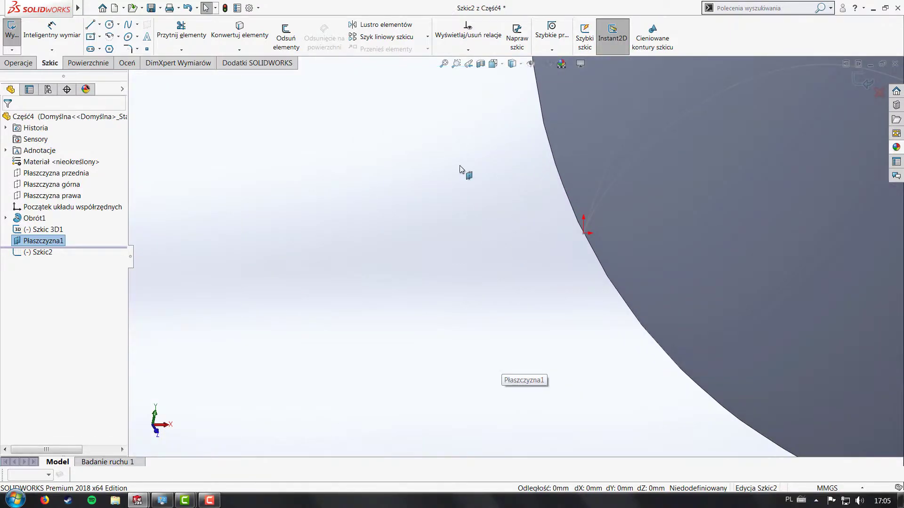
{"action": "left_click", "coordinate": [100, 37]}
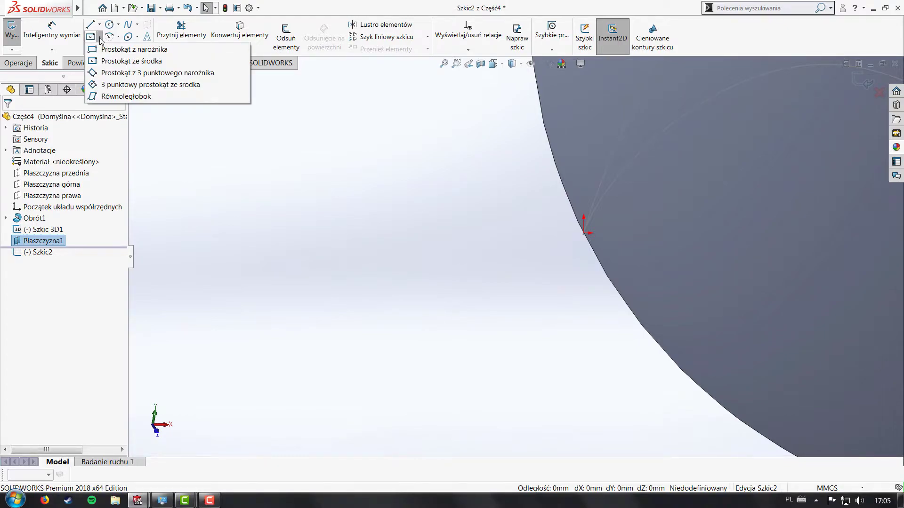
{"action": "left_click", "coordinate": [100, 37]}
{"action": "left_click", "coordinate": [118, 36]}
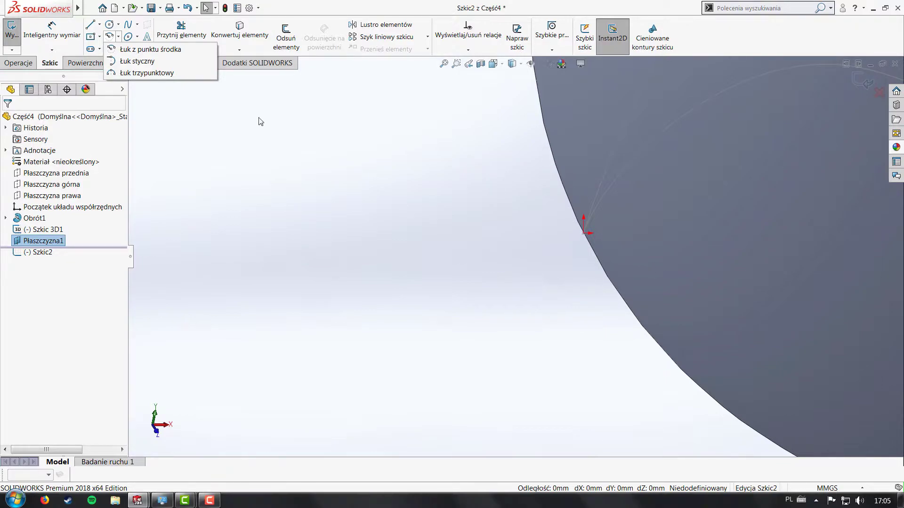
{"action": "left_click", "coordinate": [100, 36]}
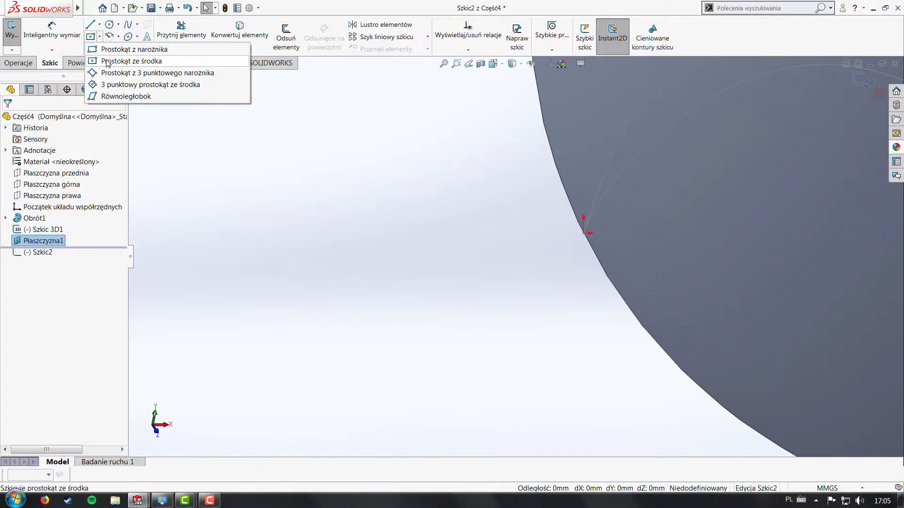
{"action": "left_click", "coordinate": [107, 62]}
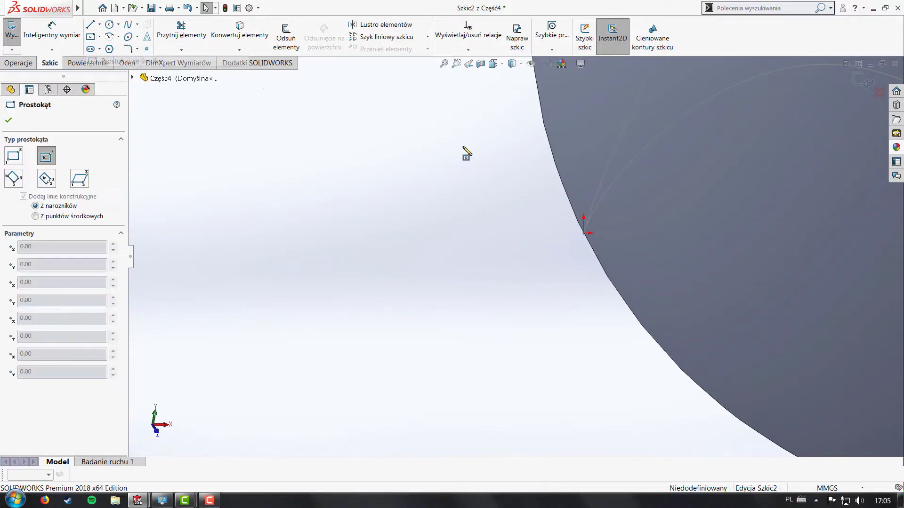
{"action": "left_click", "coordinate": [584, 233]}
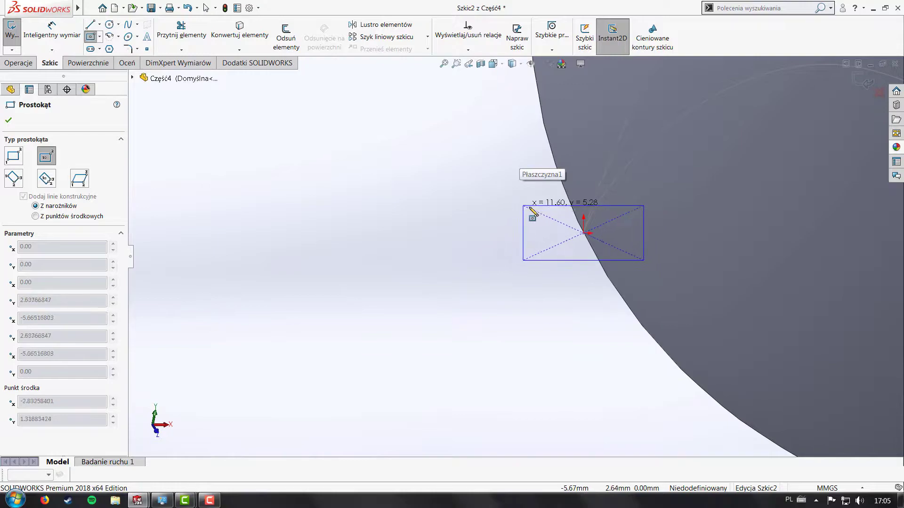
{"action": "left_click", "coordinate": [531, 211]}
Dimension the rectangle 4 mm tall and 8 mm wide.
{"action": "left_click", "coordinate": [52, 30]}
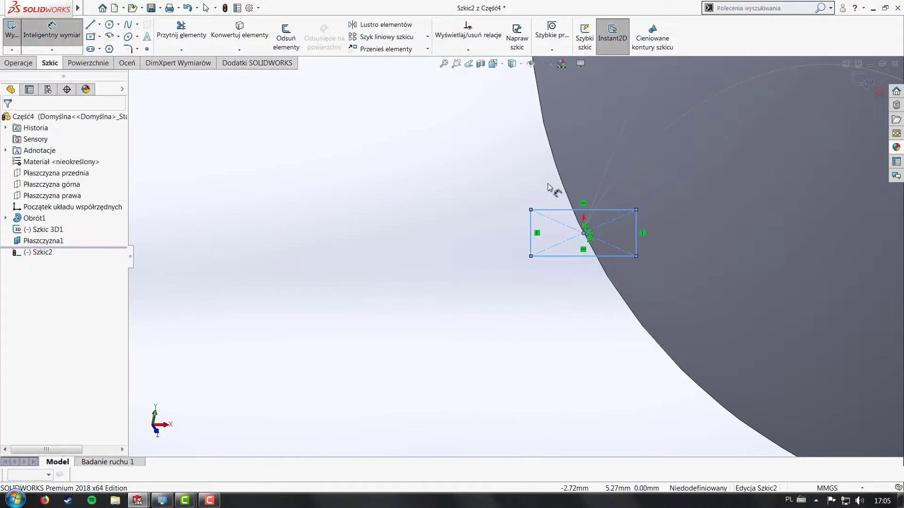
{"action": "left_click", "coordinate": [532, 227]}
{"action": "left_click", "coordinate": [514, 205]}
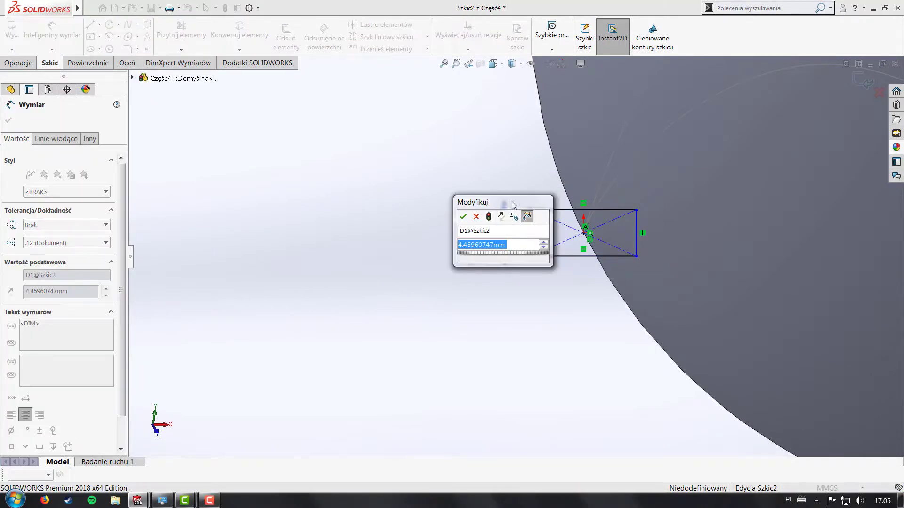
{"action": "type", "text": "4"}
{"action": "key", "text": "Return"}
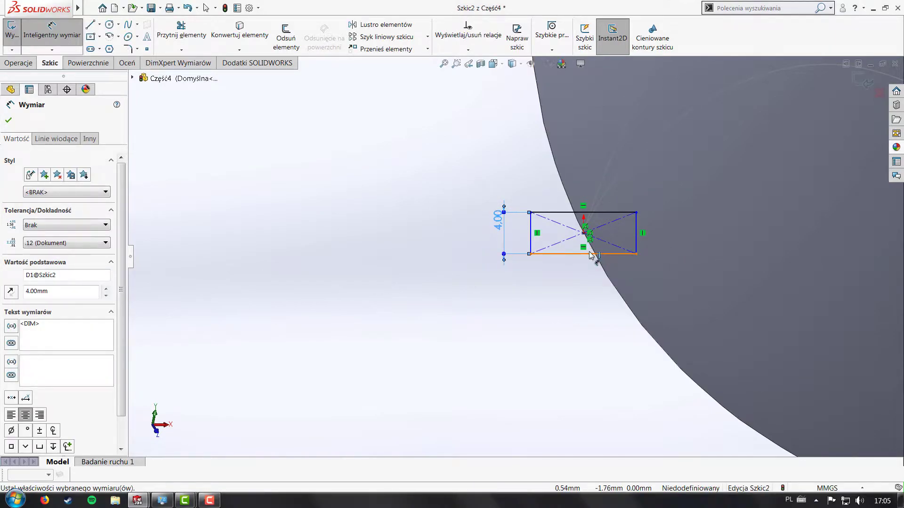
{"action": "left_click", "coordinate": [583, 254]}
{"action": "left_click", "coordinate": [582, 285]}
{"action": "type", "text": "8"}
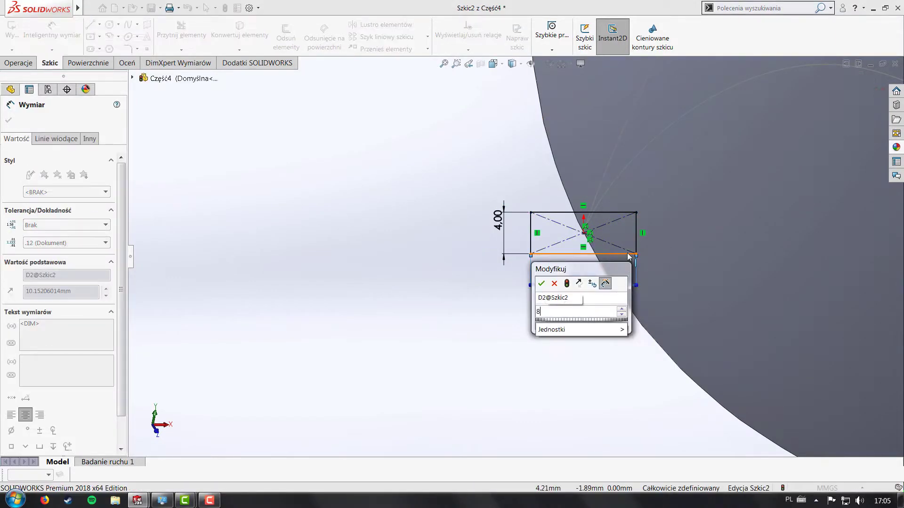
{"action": "key", "text": "Return"}
{"action": "key", "text": "Escape"}
{"action": "left_click", "coordinate": [663, 221]}
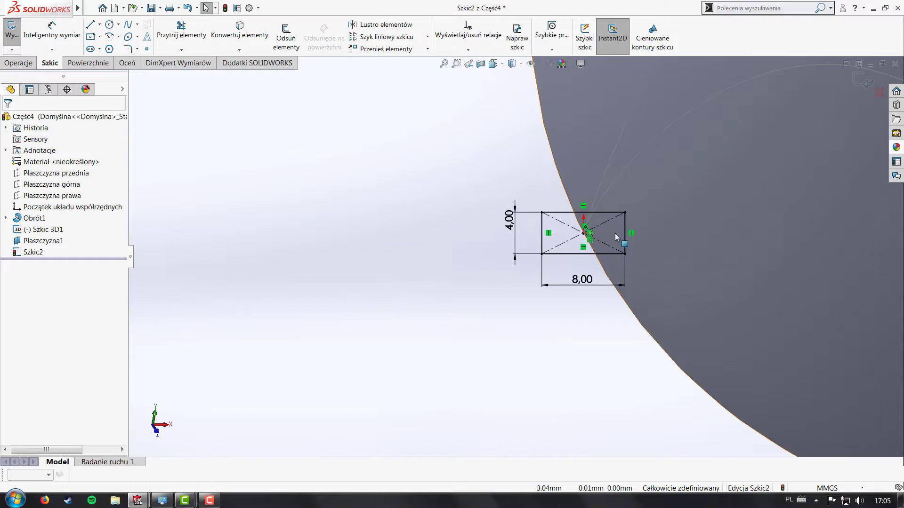
Show Szkic1 from under Obrót1 on the sphere and zoom around the rectangle.
{"action": "scroll", "coordinate": [612, 233], "scroll_direction": "down", "scroll_amount": 2}
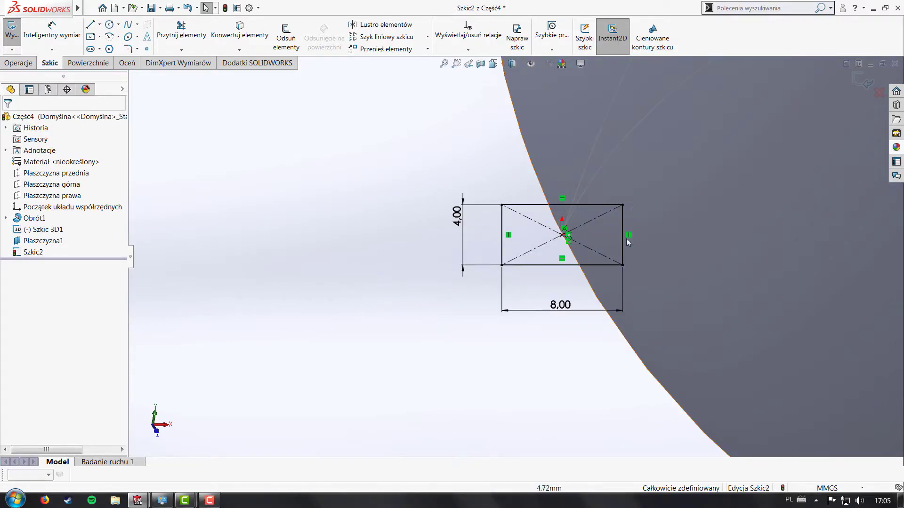
{"action": "scroll", "coordinate": [562, 234], "scroll_direction": "up", "scroll_amount": 2}
{"action": "scroll", "coordinate": [562, 233], "scroll_direction": "up", "scroll_amount": 2}
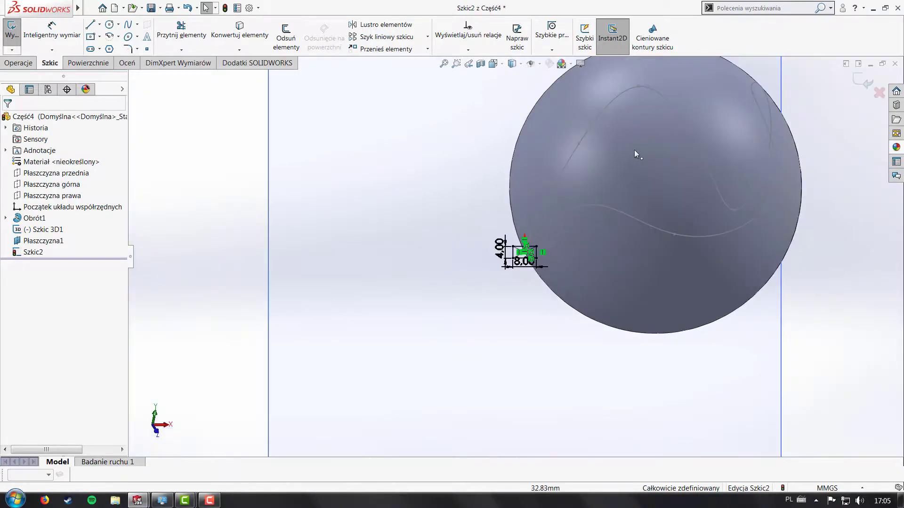
{"action": "scroll", "coordinate": [551, 244], "scroll_direction": "down", "scroll_amount": 1}
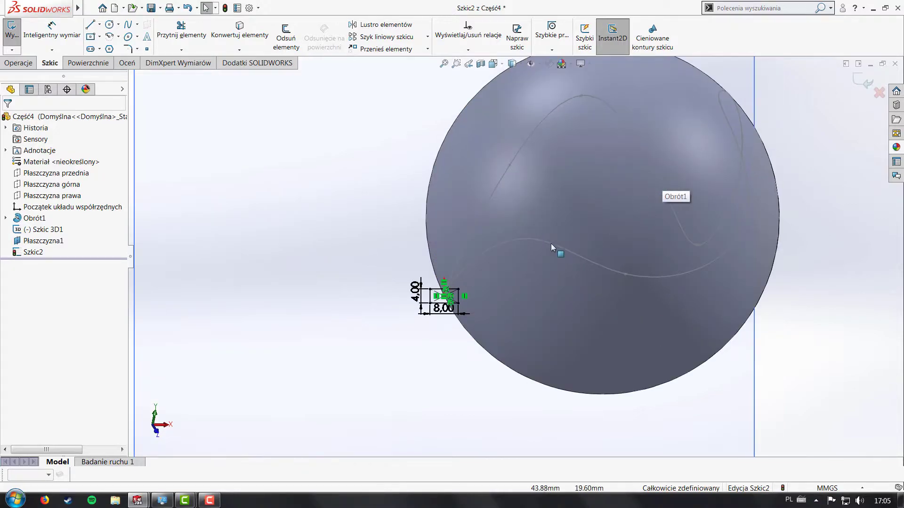
{"action": "scroll", "coordinate": [473, 275], "scroll_direction": "down", "scroll_amount": 1}
{"action": "scroll", "coordinate": [481, 267], "scroll_direction": "up", "scroll_amount": 2}
{"action": "scroll", "coordinate": [482, 267], "scroll_direction": "up", "scroll_amount": 1}
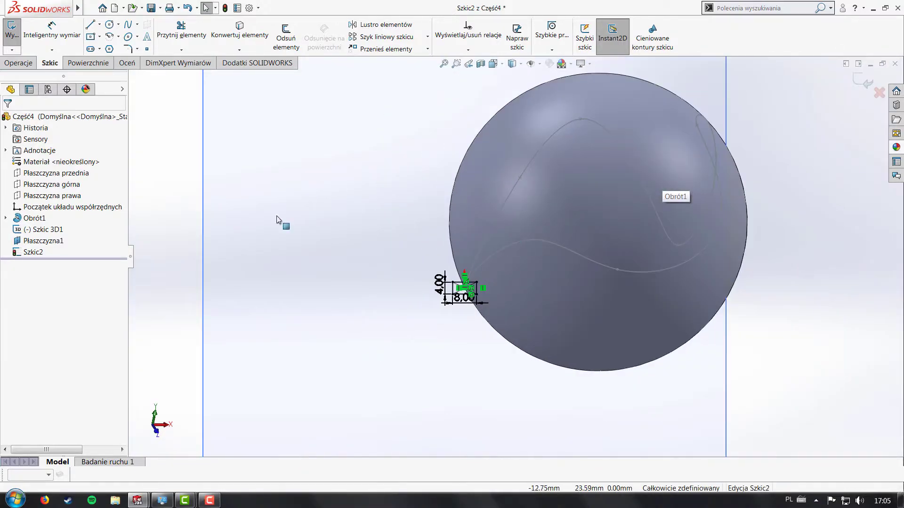
{"action": "left_click", "coordinate": [6, 219]}
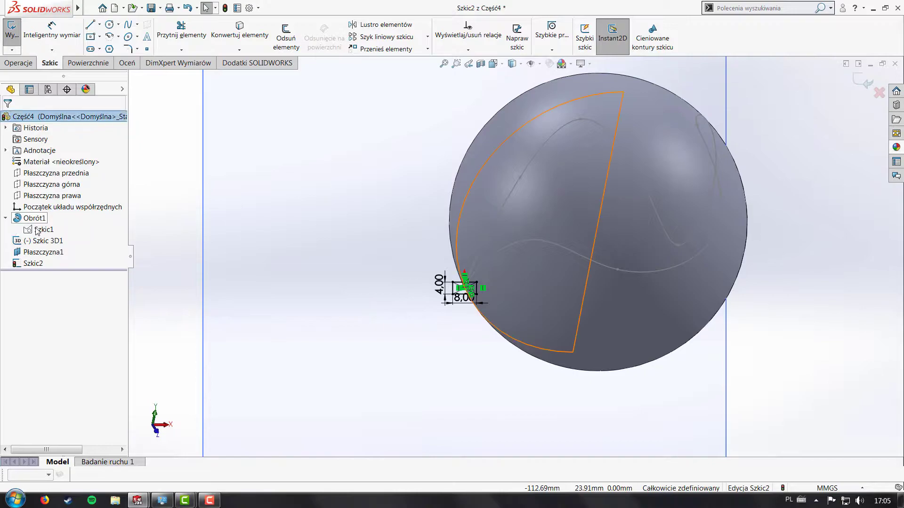
{"action": "left_click", "coordinate": [39, 231]}
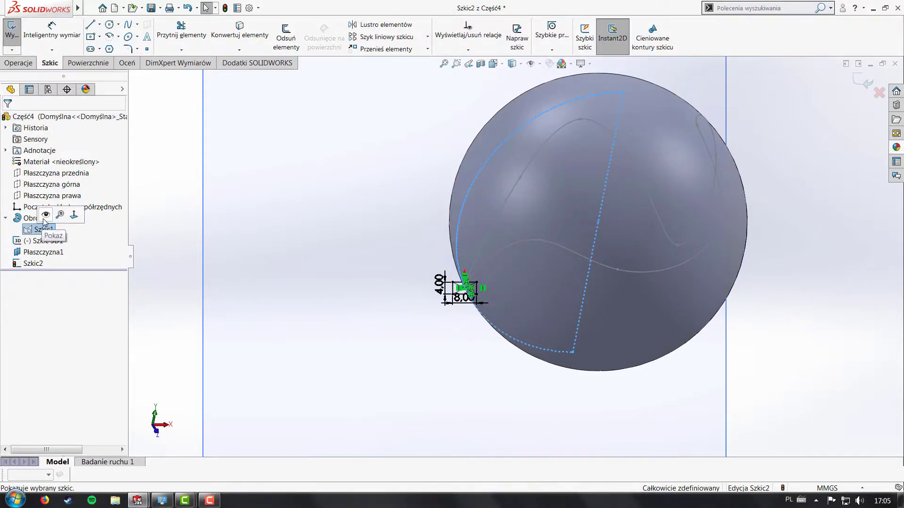
{"action": "key", "text": "Escape"}
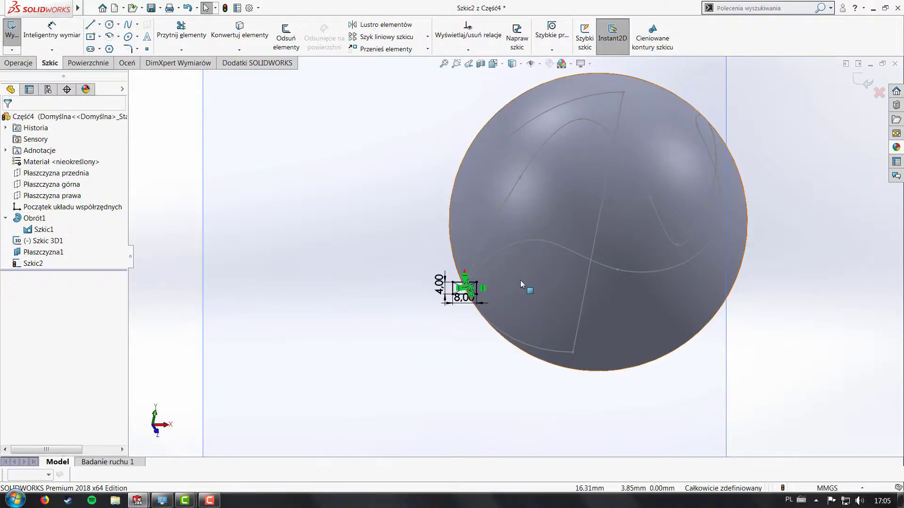
{"action": "scroll", "coordinate": [521, 280], "scroll_direction": "down", "scroll_amount": 3}
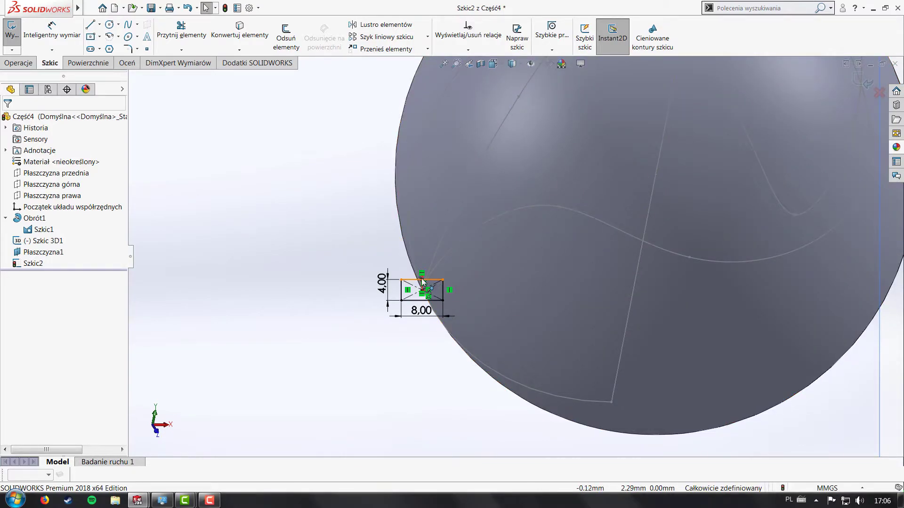
{"action": "scroll", "coordinate": [423, 282], "scroll_direction": "down", "scroll_amount": 3}
{"action": "scroll", "coordinate": [589, 217], "scroll_direction": "up", "scroll_amount": 2}
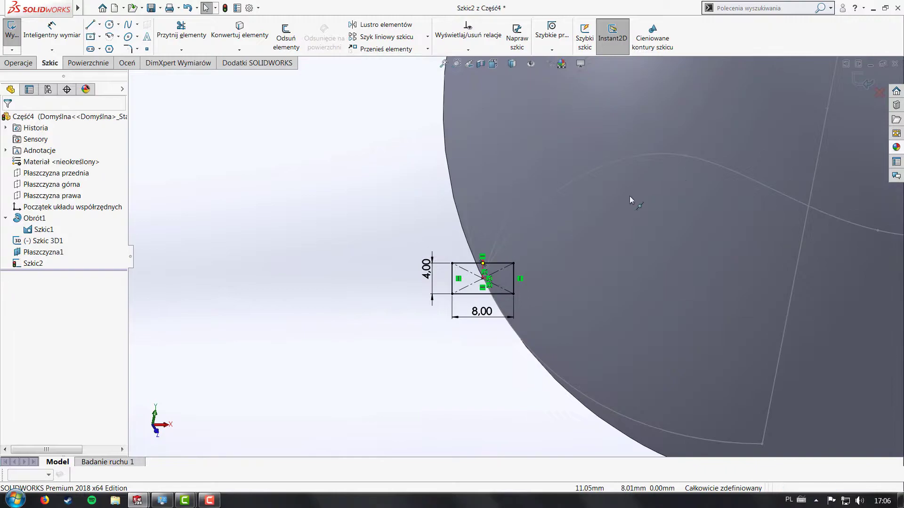
{"action": "key", "text": "z"}
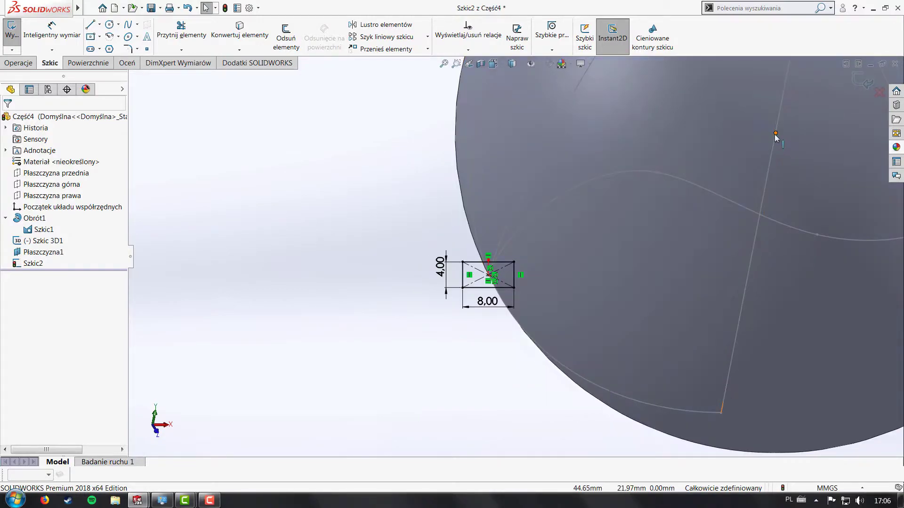
Draw a centerline from the rectangle's top midpoint to a point on Szkic1.
{"action": "left_click", "coordinate": [99, 24]}
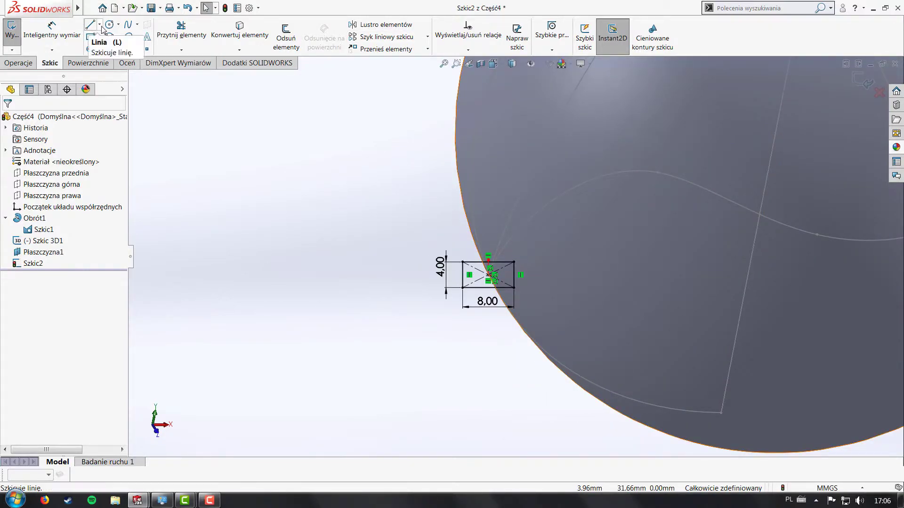
{"action": "left_click", "coordinate": [103, 49]}
{"action": "scroll", "coordinate": [531, 298], "scroll_direction": "down", "scroll_amount": 3}
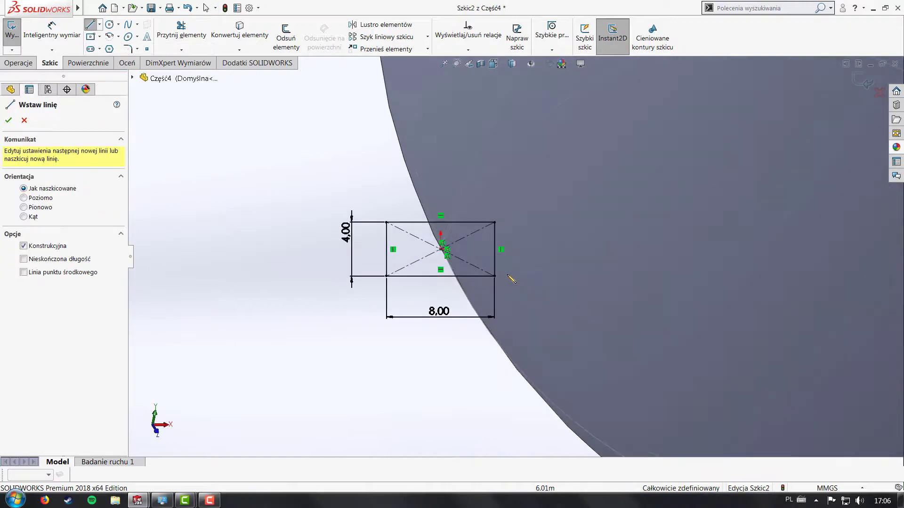
{"action": "left_click", "coordinate": [440, 222]}
{"action": "scroll", "coordinate": [515, 254], "scroll_direction": "up", "scroll_amount": 3}
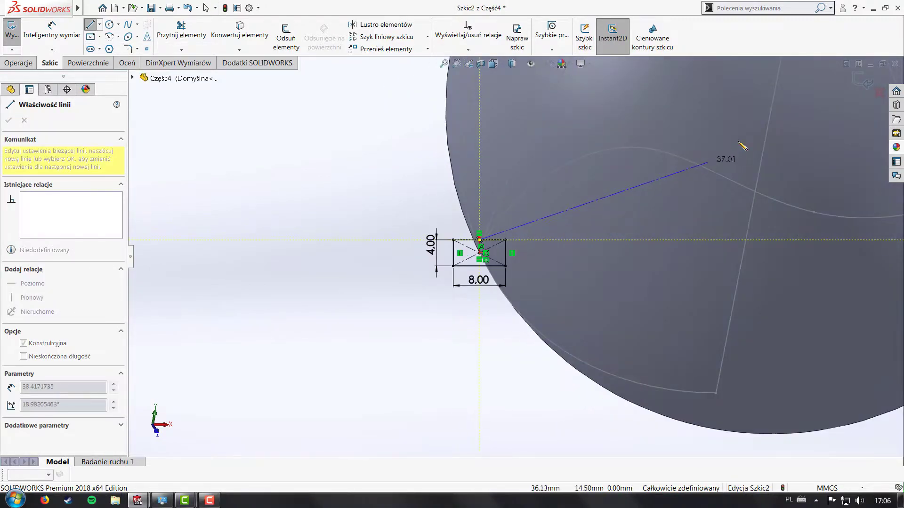
{"action": "left_click", "coordinate": [771, 108]}
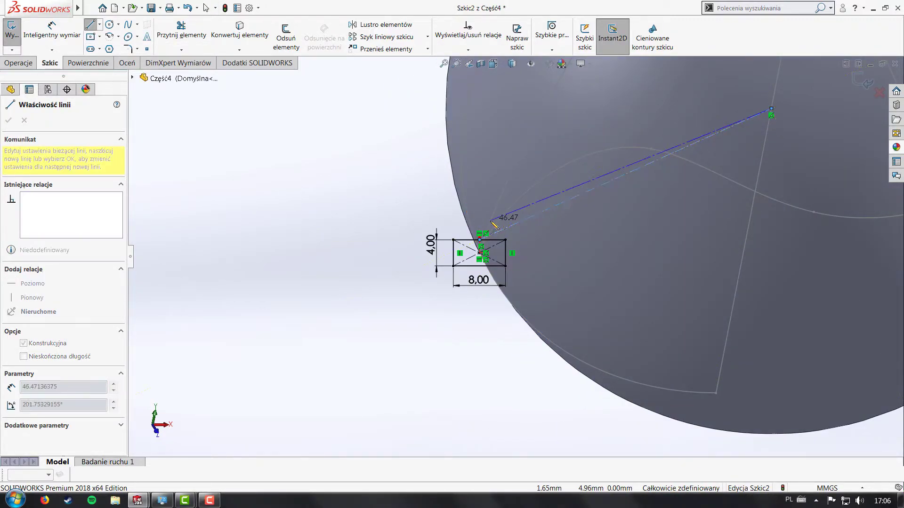
{"action": "key", "text": "Escape"}
Return to a face-on view of the sketch plane and select the centerline.
{"action": "mouse_move", "coordinate": [528, 233]}
{"action": "middle_mouse_down"}
{"action": "mouse_move", "coordinate": [661, 214]}
{"action": "mouse_move", "coordinate": [592, 212]}
{"action": "middle_mouse_up"}
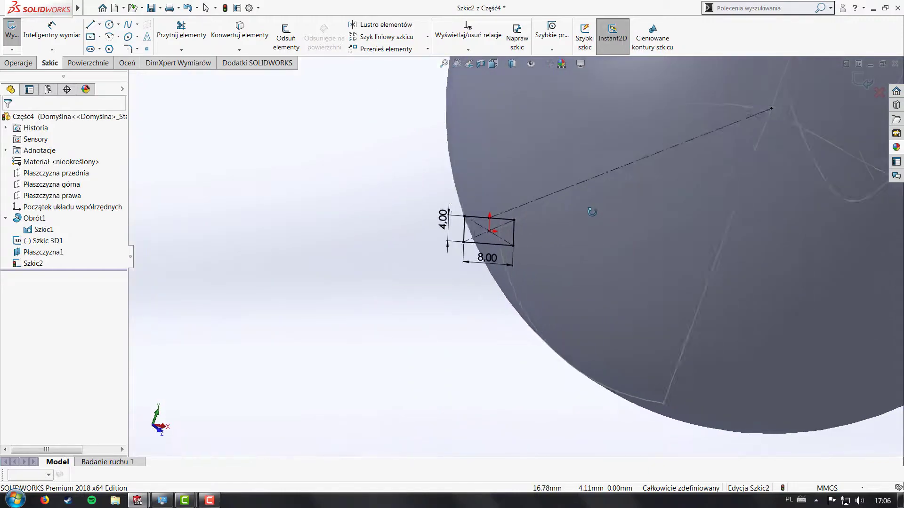
{"action": "key", "text": "ctrl+8"}
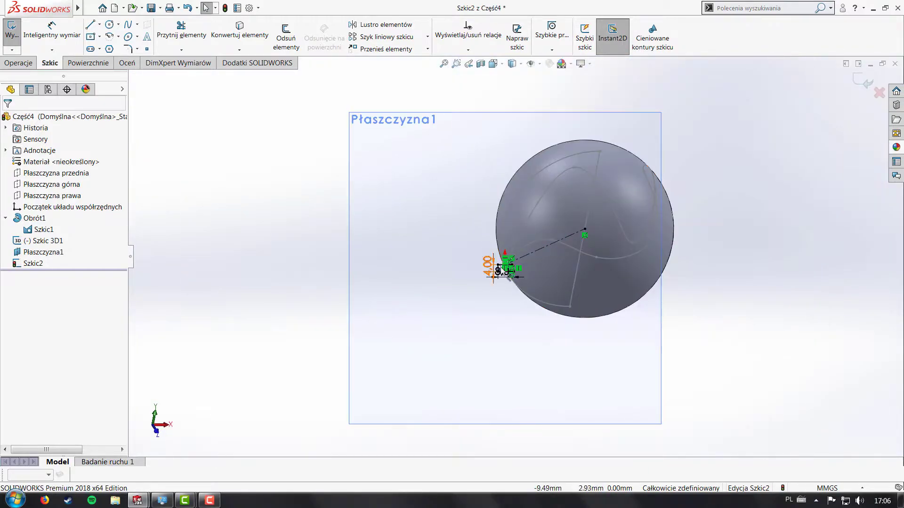
{"action": "scroll", "coordinate": [484, 283], "scroll_direction": "down", "scroll_amount": 5}
{"action": "scroll", "coordinate": [513, 264], "scroll_direction": "down", "scroll_amount": 5}
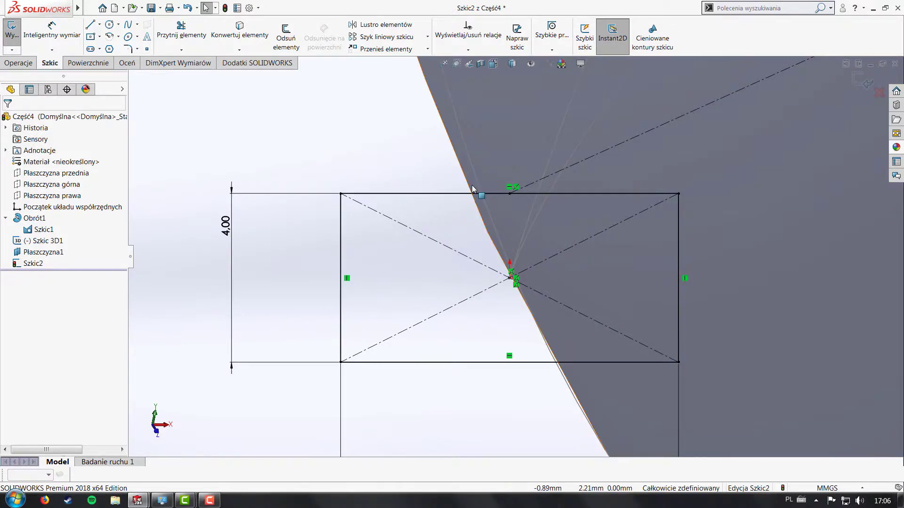
{"action": "scroll", "coordinate": [513, 224], "scroll_direction": "up", "scroll_amount": 2}
{"action": "scroll", "coordinate": [540, 231], "scroll_direction": "up", "scroll_amount": 2}
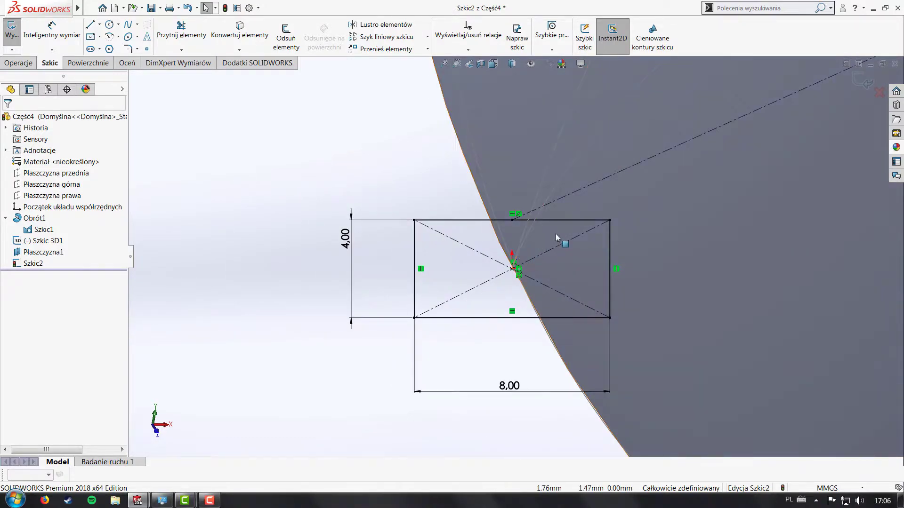
{"action": "left_click", "coordinate": [576, 197]}
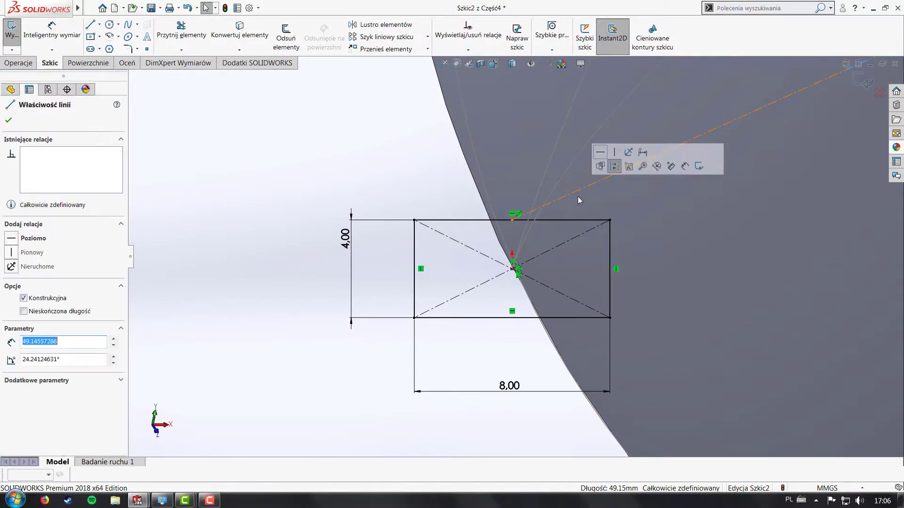
Remove the conflicting Parallel relation from the rectangle.
{"action": "left_click", "coordinate": [611, 237], "text": "ctrl"}
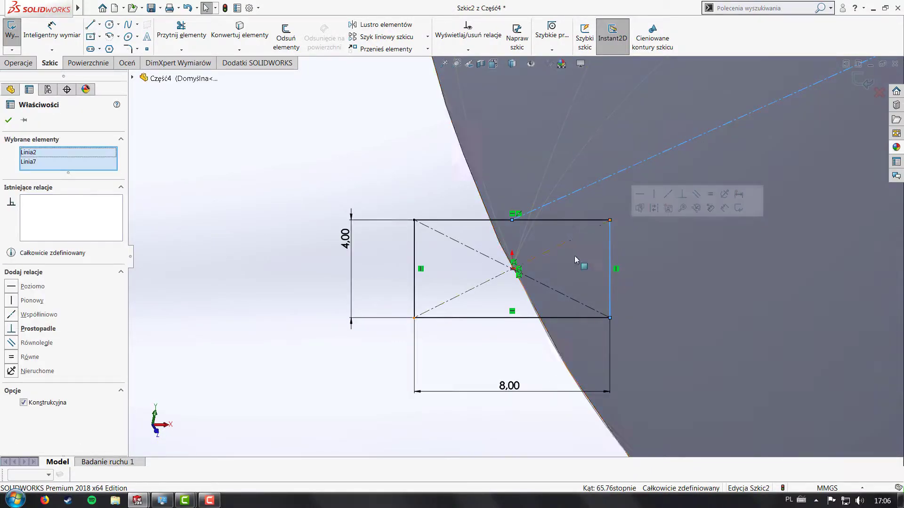
{"action": "left_click", "coordinate": [12, 343]}
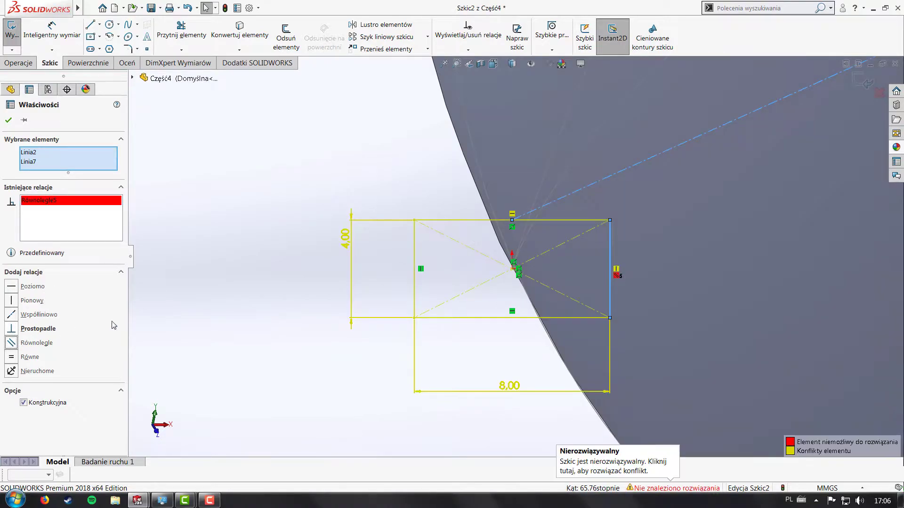
{"action": "left_click", "coordinate": [37, 203]}
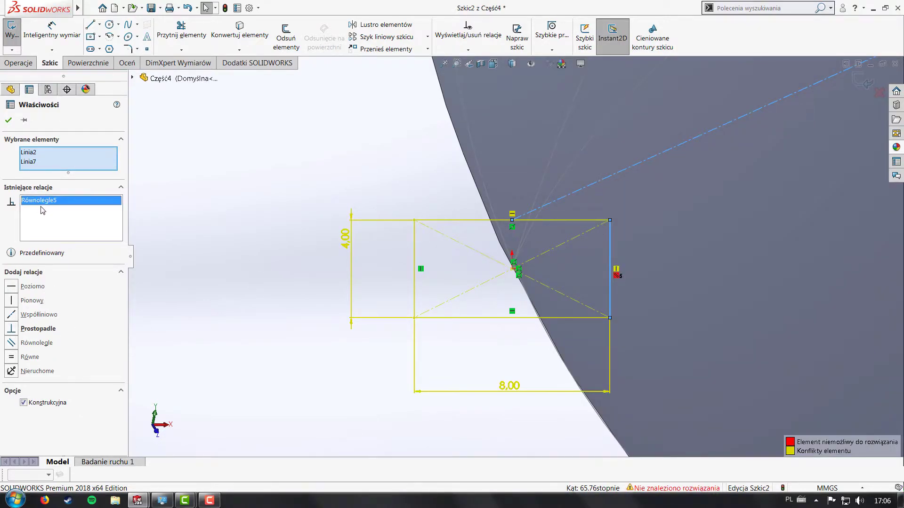
{"action": "key", "text": "Delete"}
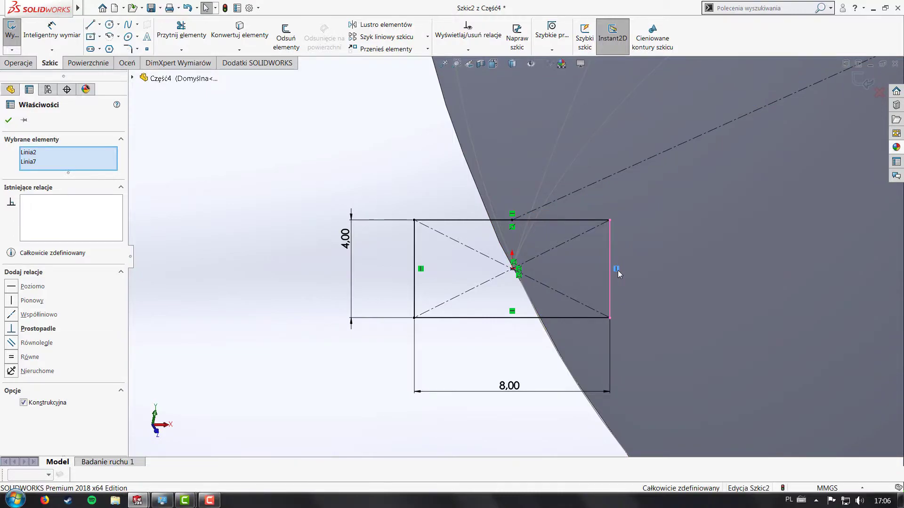
{"action": "key", "text": "Escape"}
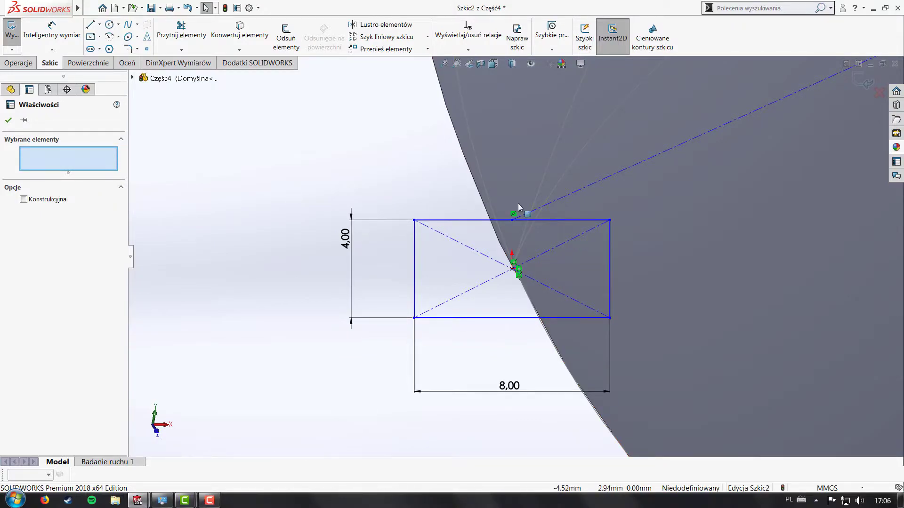
Make the rectangle's left and right sides parallel to the construction centerline.
{"action": "left_click", "coordinate": [610, 246]}
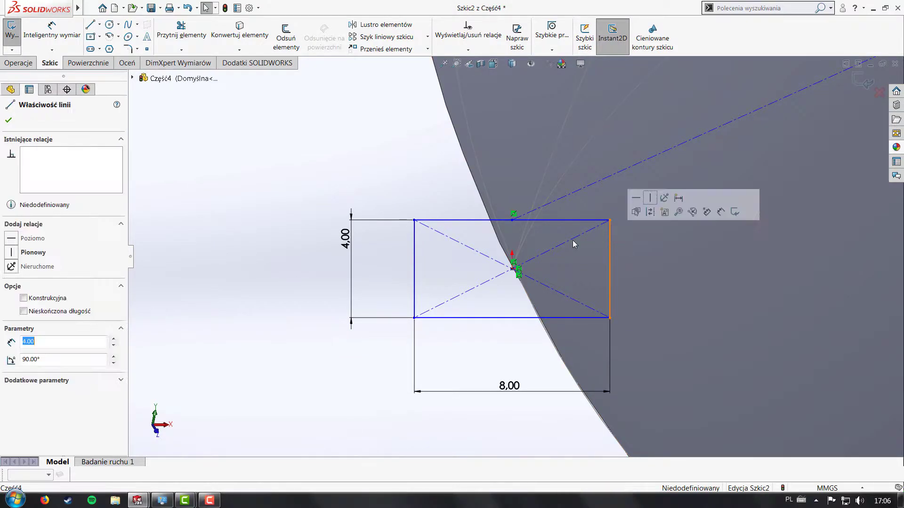
{"action": "left_click", "coordinate": [414, 247], "text": "ctrl"}
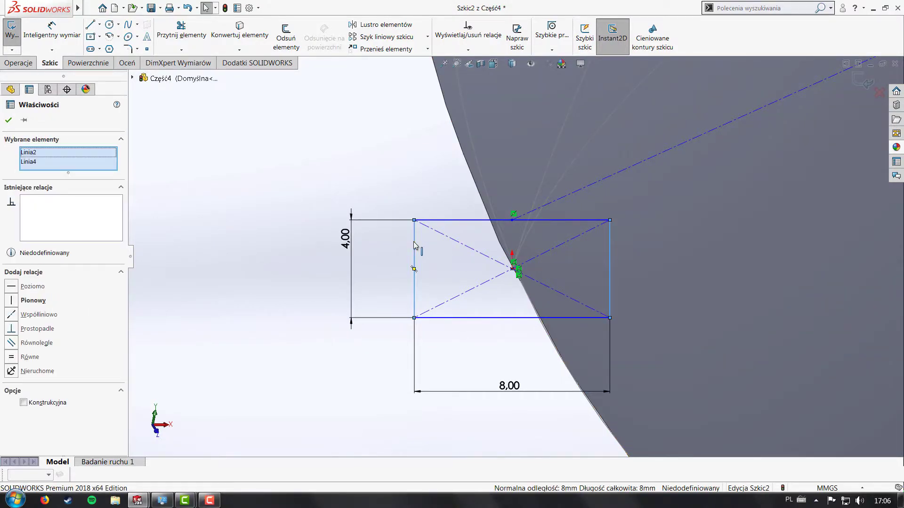
{"action": "left_click", "coordinate": [624, 173], "text": "ctrl"}
{"action": "left_click", "coordinate": [14, 338]}
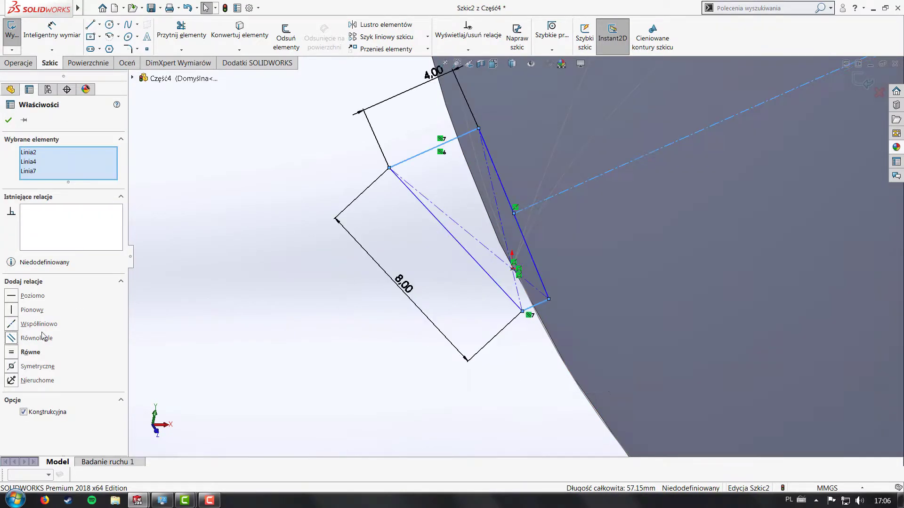
{"action": "left_click", "coordinate": [282, 240]}
Make the two long sides parallel and the adjacent sides perpendicular, fully defining the rectangle.
{"action": "left_click", "coordinate": [471, 255]}
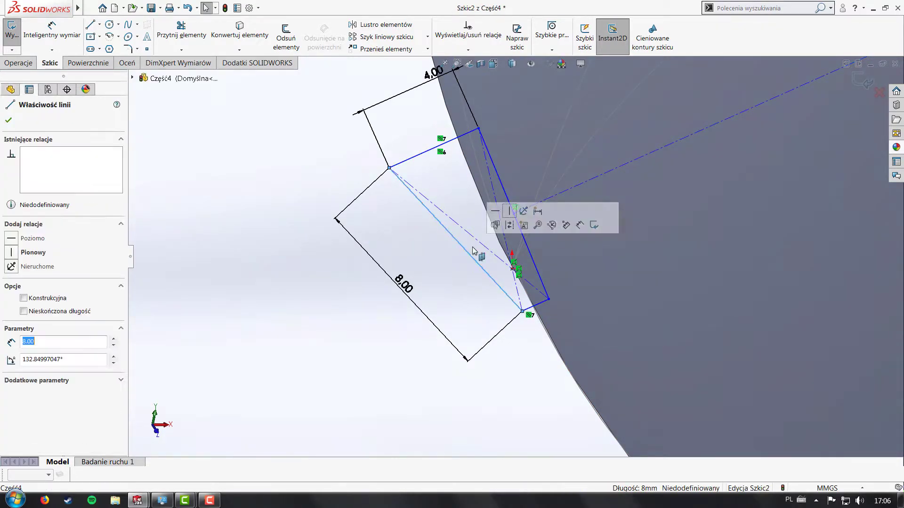
{"action": "left_click", "coordinate": [497, 184], "text": "ctrl"}
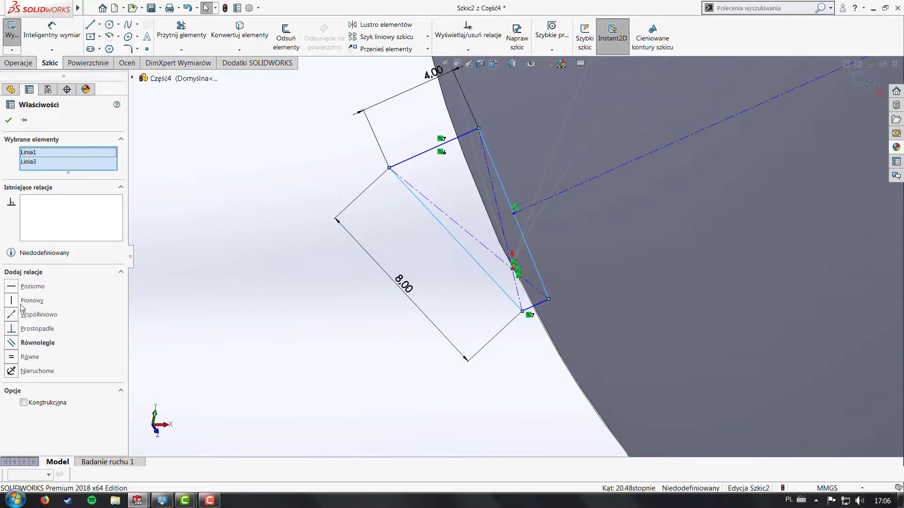
{"action": "left_click", "coordinate": [12, 344]}
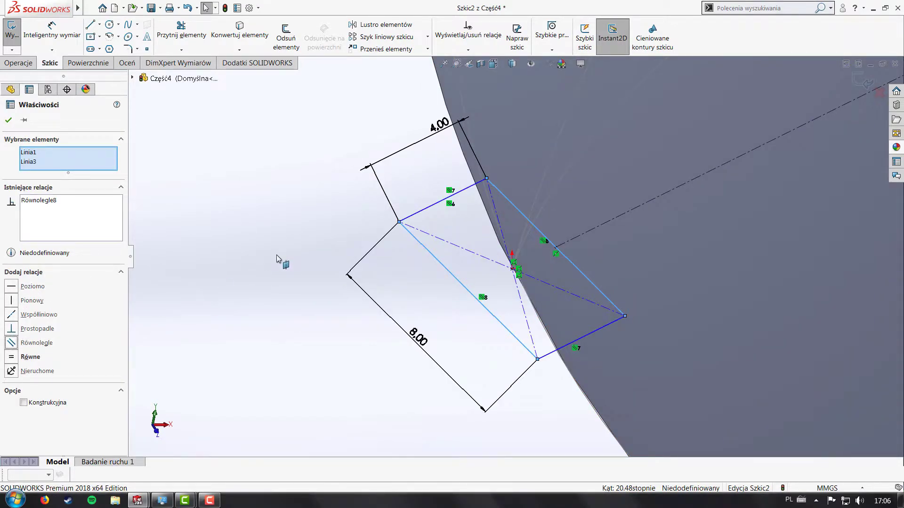
{"action": "left_click", "coordinate": [222, 257]}
{"action": "left_click", "coordinate": [501, 194]}
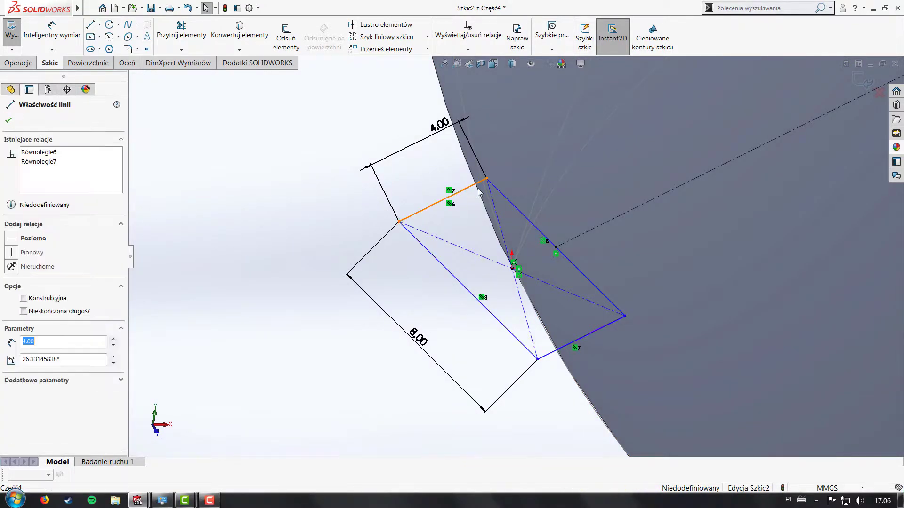
{"action": "left_click", "coordinate": [502, 195], "text": "ctrl"}
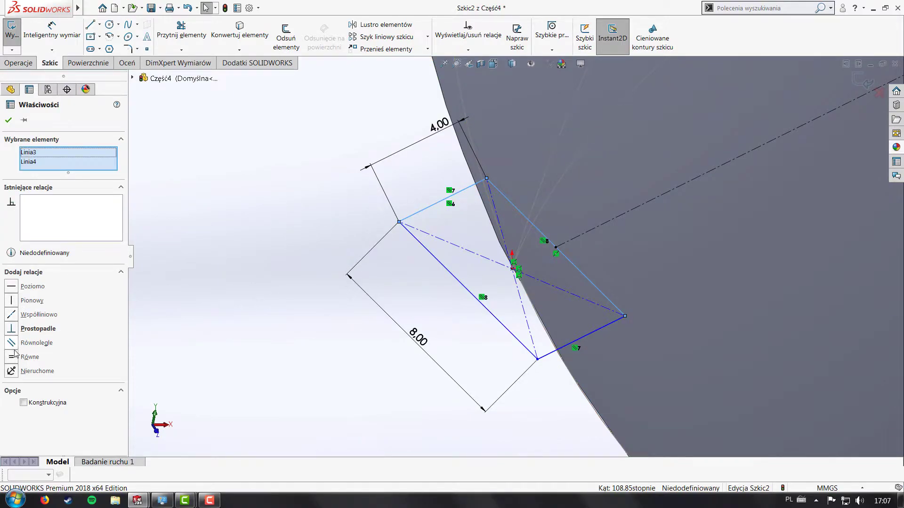
{"action": "left_click", "coordinate": [12, 330]}
{"action": "left_click", "coordinate": [213, 259]}
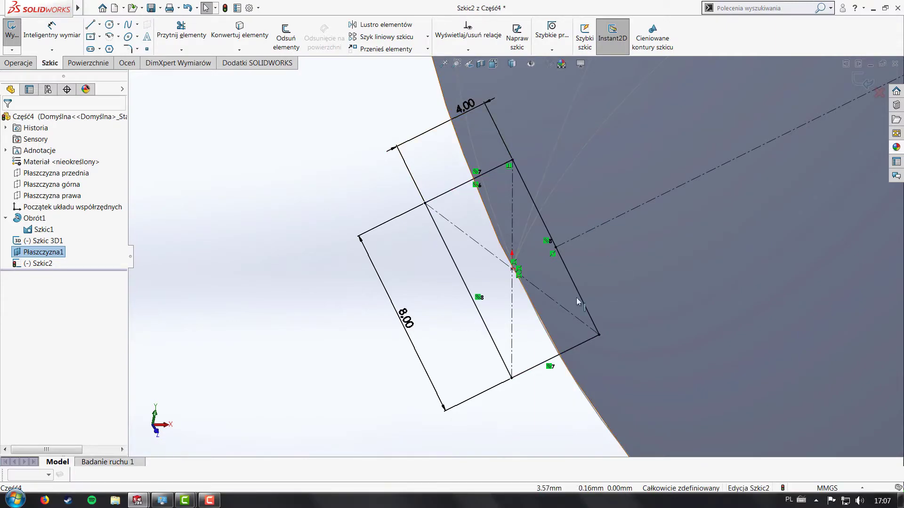
Inspect the tilted 8 × 4 rectangle on Płaszczyzna1, then exit Szkic2.
{"action": "scroll", "coordinate": [555, 243], "scroll_direction": "up", "scroll_amount": 2}
{"action": "scroll", "coordinate": [534, 252], "scroll_direction": "up", "scroll_amount": 1}
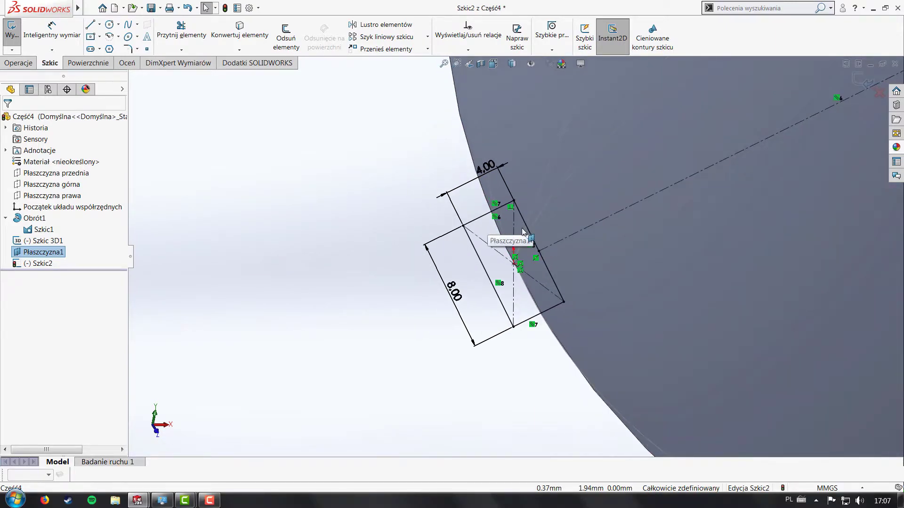
{"action": "scroll", "coordinate": [531, 254], "scroll_direction": "up", "scroll_amount": 2}
{"action": "scroll", "coordinate": [515, 259], "scroll_direction": "down", "scroll_amount": 3}
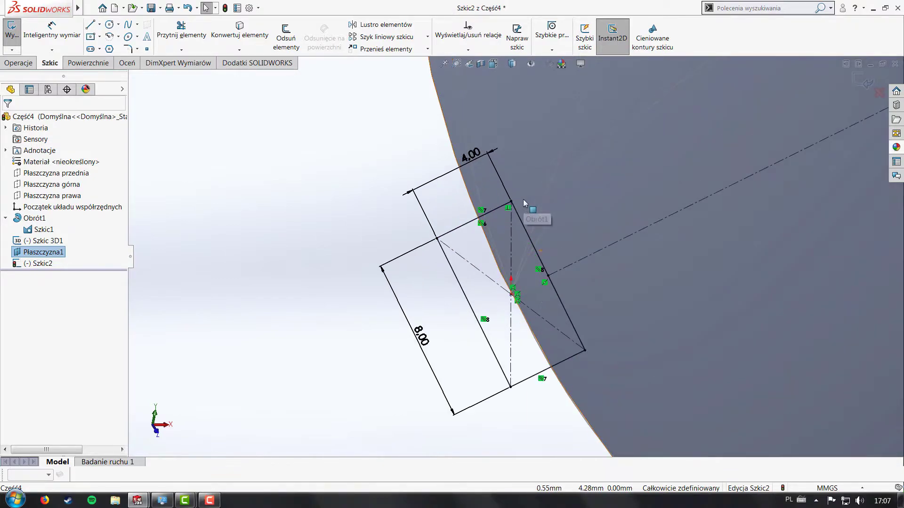
{"action": "scroll", "coordinate": [523, 200], "scroll_direction": "up", "scroll_amount": 2}
{"action": "scroll", "coordinate": [533, 227], "scroll_direction": "up", "scroll_amount": 2}
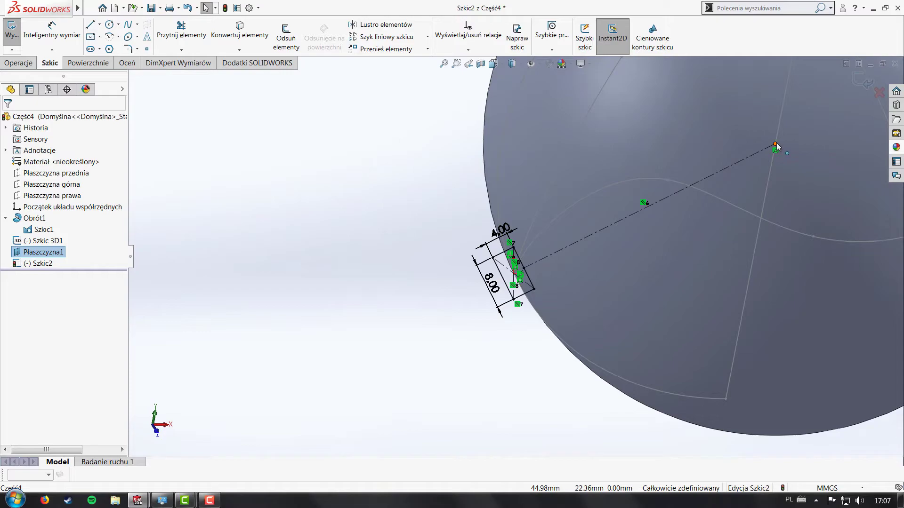
{"action": "middle_click_drag", "start_coordinate": [468, 192], "coordinate": [476, 198]}
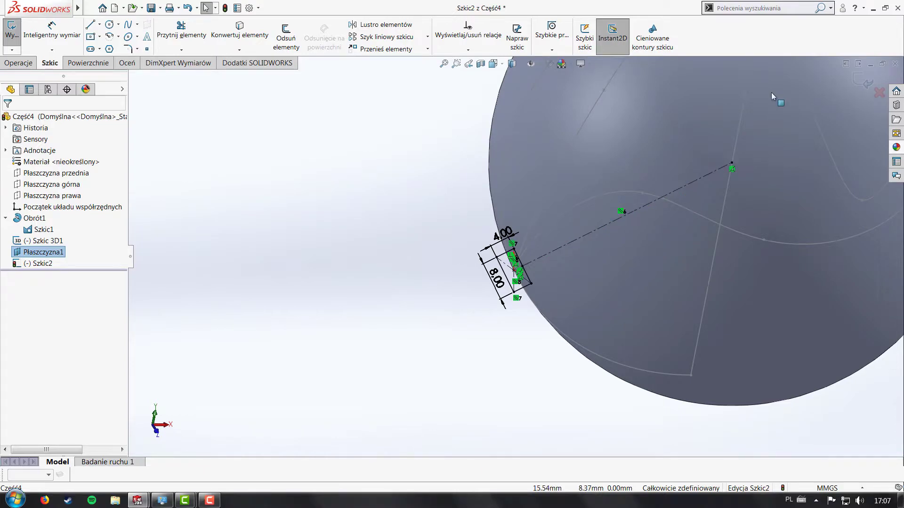
{"action": "left_click", "coordinate": [866, 82]}
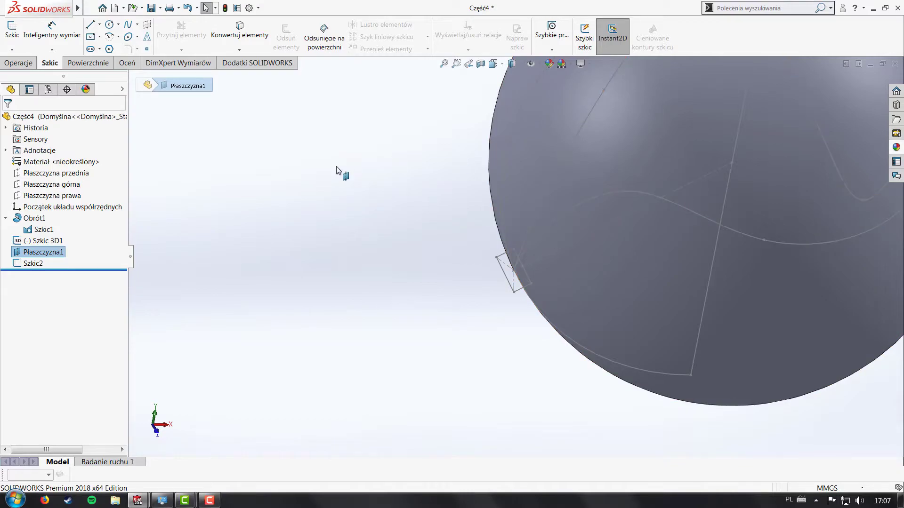
Start a swept cut from the Operacje tab with Szkic2 as the profile.
{"action": "left_click", "coordinate": [19, 62]}
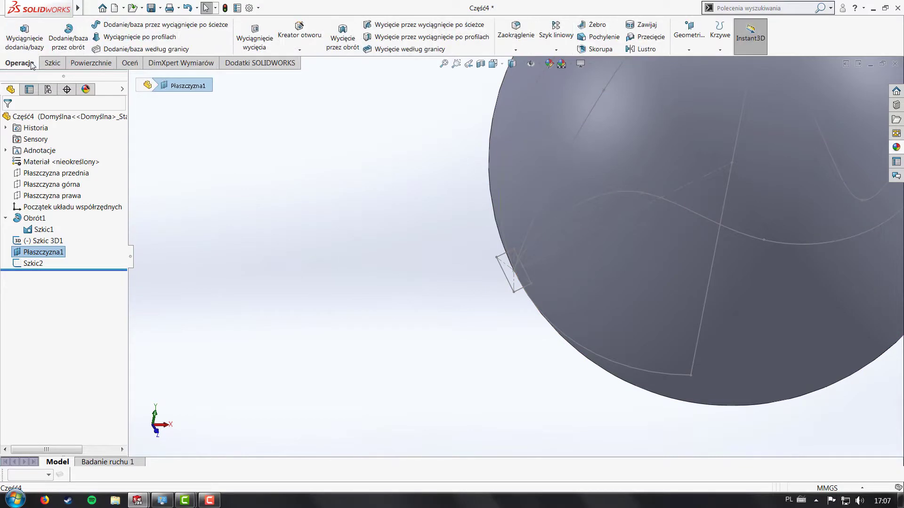
{"action": "left_click", "coordinate": [408, 29]}
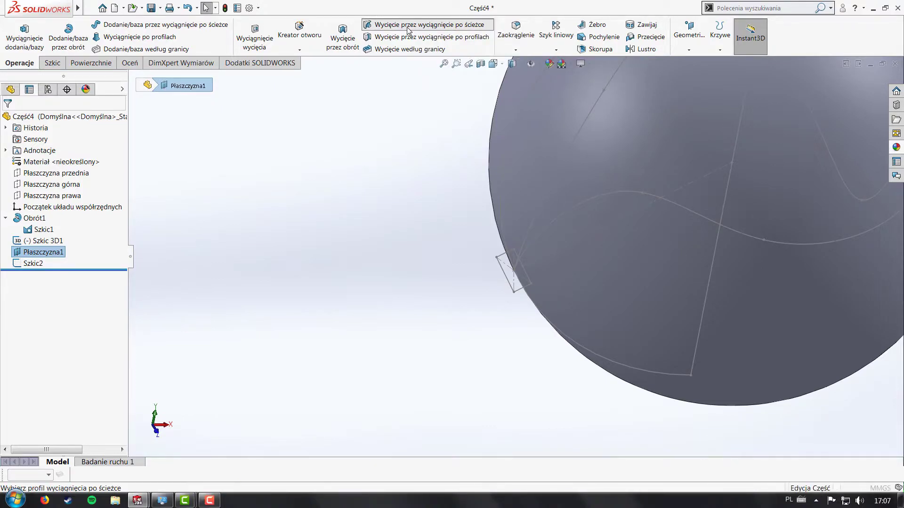
{"action": "left_click", "coordinate": [507, 280]}
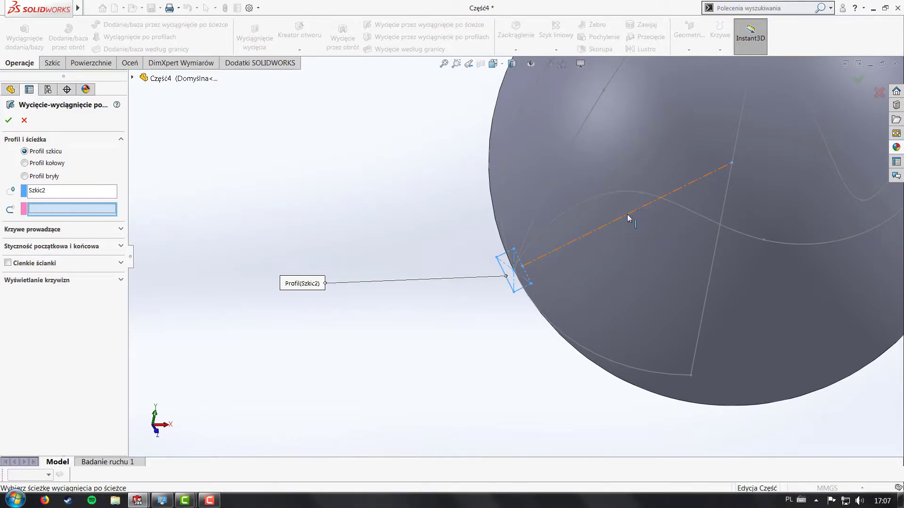
{"action": "scroll", "coordinate": [532, 260], "scroll_direction": "down", "scroll_amount": 3}
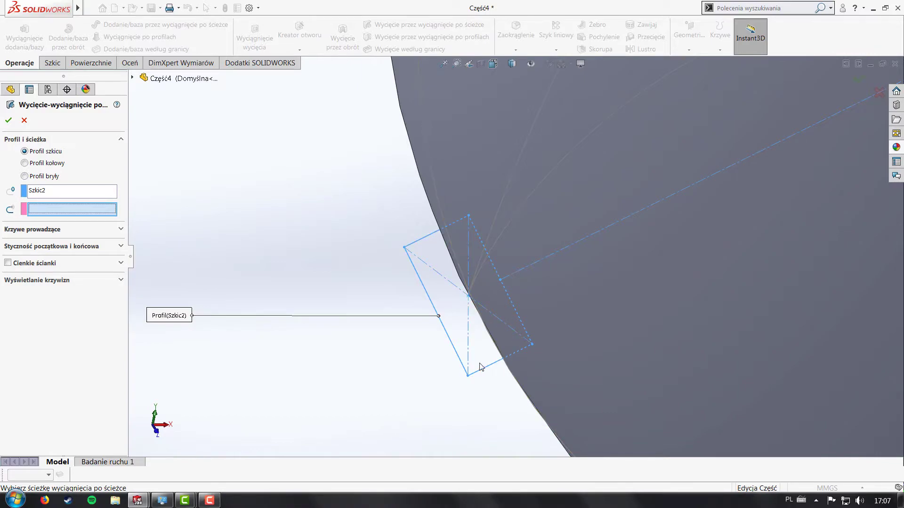
{"action": "scroll", "coordinate": [472, 187], "scroll_direction": "up", "scroll_amount": 3}
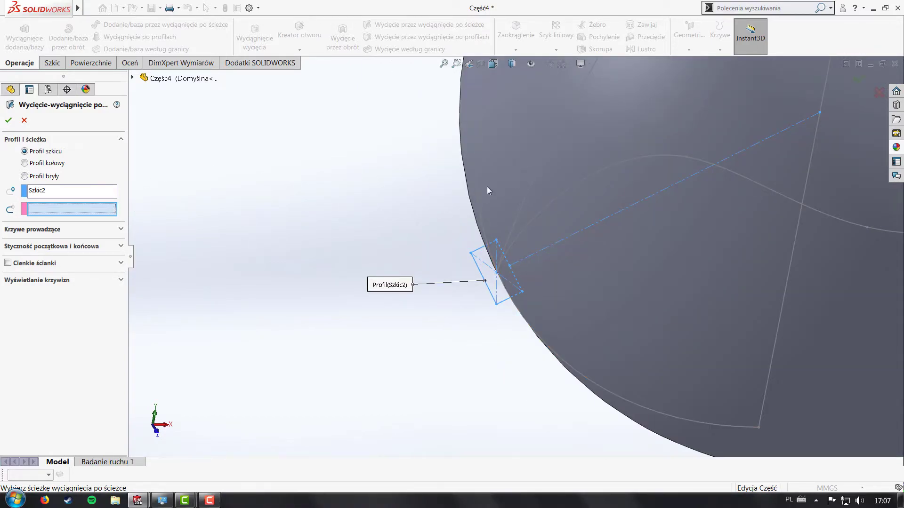
Replace the wrongly picked sphere arc with Szkic 3D1 as the sweep path.
{"action": "left_click", "coordinate": [479, 187]}
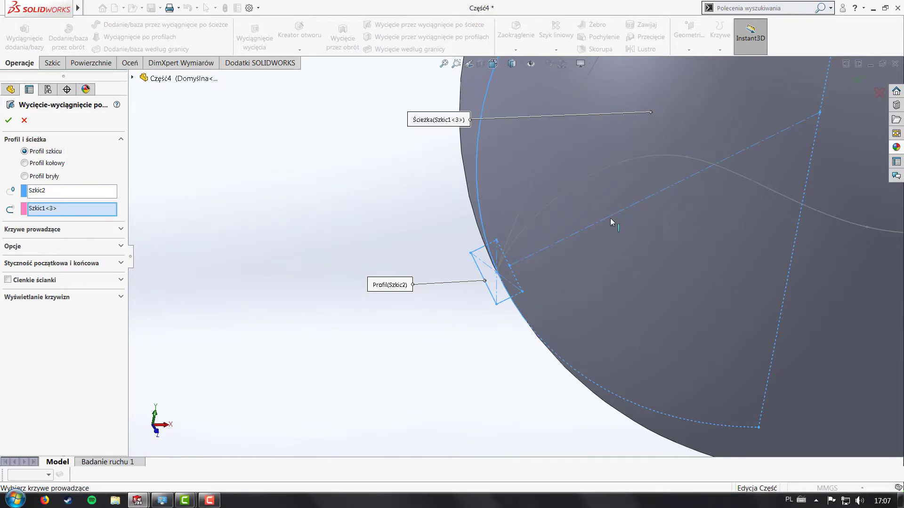
{"action": "scroll", "coordinate": [594, 217], "scroll_direction": "up", "scroll_amount": 3}
{"action": "scroll", "coordinate": [519, 186], "scroll_direction": "up", "scroll_amount": 2}
{"action": "scroll", "coordinate": [521, 189], "scroll_direction": "down", "scroll_amount": 1}
{"action": "left_click", "coordinate": [520, 188]}
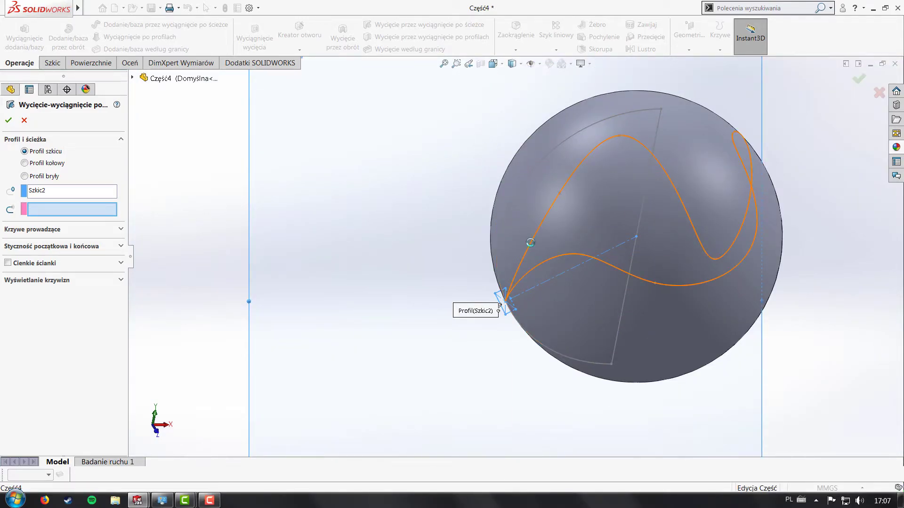
{"action": "left_click", "coordinate": [530, 242]}
{"action": "scroll", "coordinate": [585, 273], "scroll_direction": "down", "scroll_amount": 2}
{"action": "mouse_move", "coordinate": [585, 273]}
{"action": "middle_mouse_down"}
{"action": "mouse_move", "coordinate": [585, 205]}
{"action": "mouse_move", "coordinate": [601, 148]}
{"action": "mouse_move", "coordinate": [689, 140]}
{"action": "mouse_move", "coordinate": [508, 171]}
{"action": "mouse_move", "coordinate": [471, 137]}
{"action": "mouse_move", "coordinate": [328, 204]}
{"action": "middle_mouse_up"}
{"action": "scroll", "coordinate": [601, 148], "scroll_direction": "up", "scroll_amount": 3}
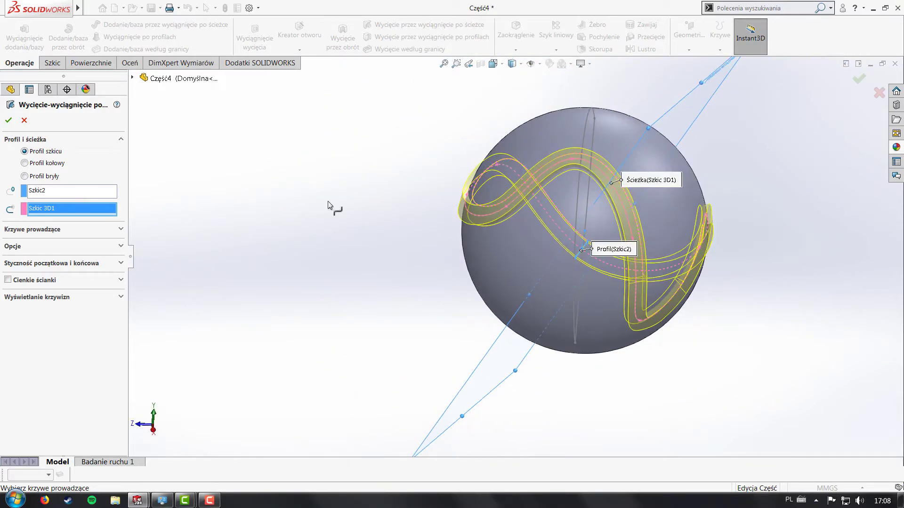
Try Naturalne profile twist, then settle on Minimalne skręcenie for the swept cut.
{"action": "left_click", "coordinate": [78, 265]}
{"action": "left_click", "coordinate": [48, 250]}
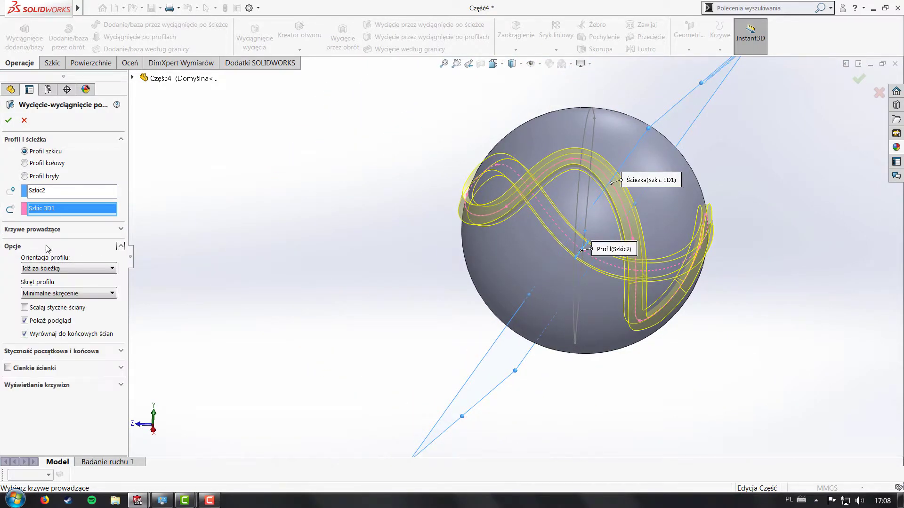
{"action": "left_click", "coordinate": [72, 294]}
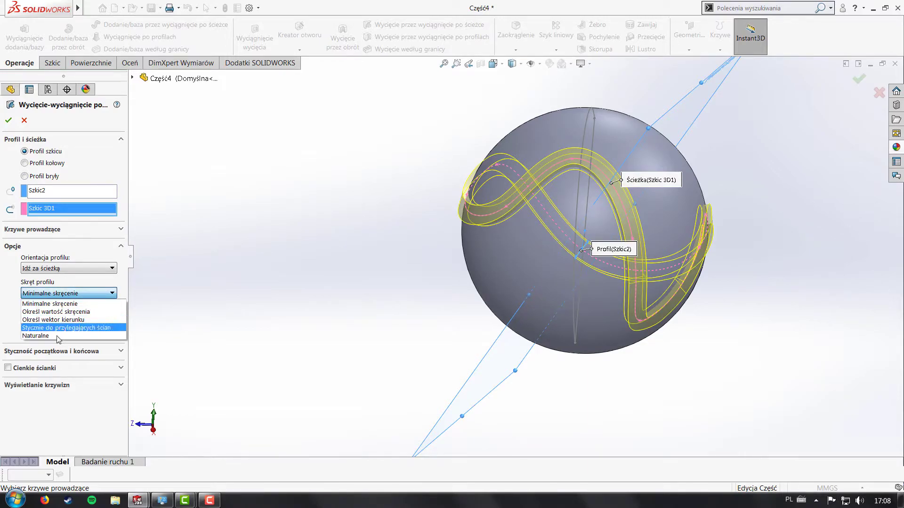
{"action": "left_click", "coordinate": [47, 335]}
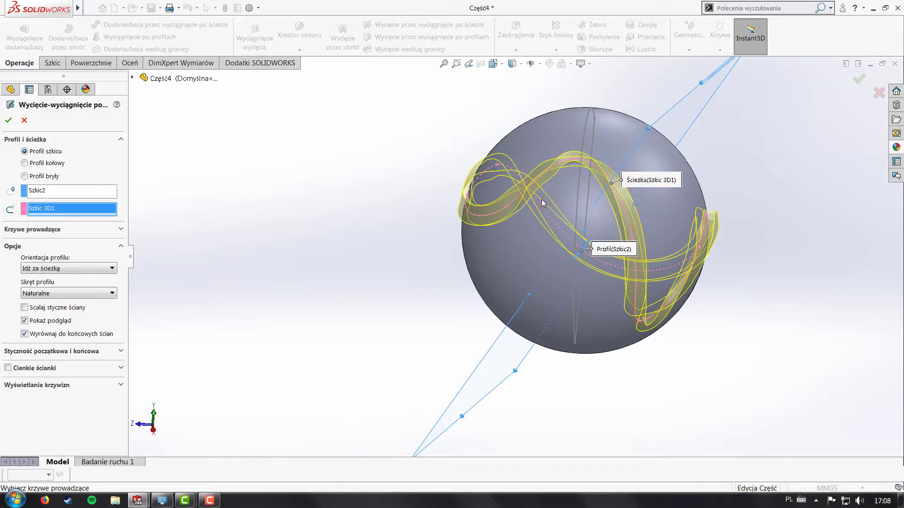
{"action": "mouse_move", "coordinate": [542, 203]}
{"action": "middle_mouse_down"}
{"action": "mouse_move", "coordinate": [658, 137]}
{"action": "mouse_move", "coordinate": [601, 172]}
{"action": "middle_mouse_up"}
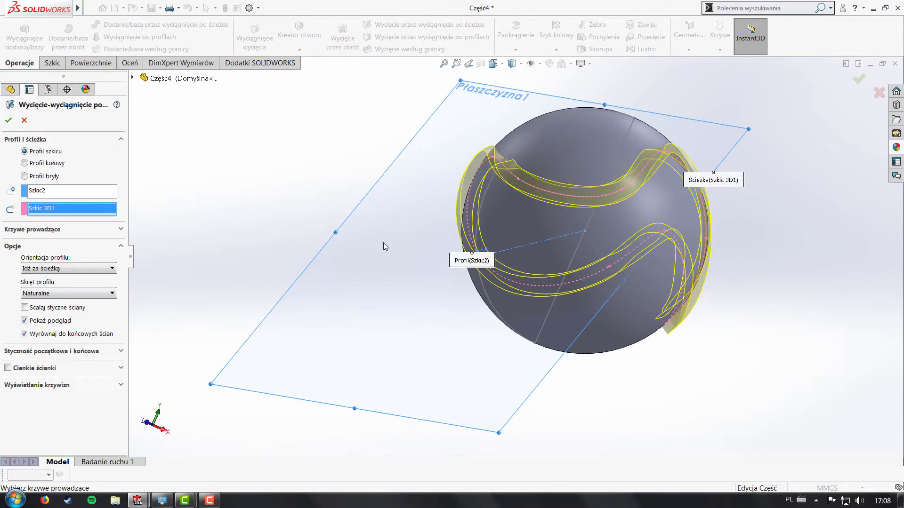
{"action": "left_click", "coordinate": [74, 296]}
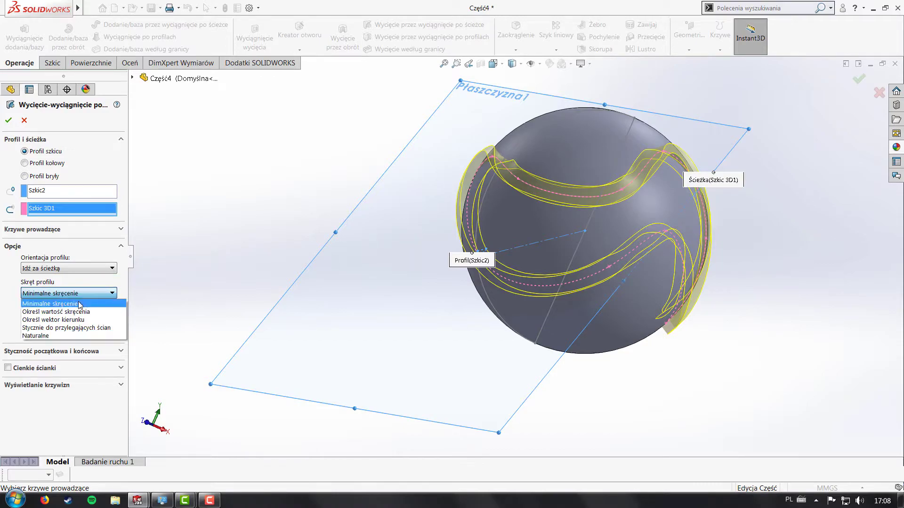
{"action": "left_click", "coordinate": [71, 302]}
{"action": "middle_click_drag", "start_coordinate": [540, 219], "coordinate": [687, 219]}
{"action": "middle_click_drag", "start_coordinate": [596, 234], "coordinate": [586, 238]}
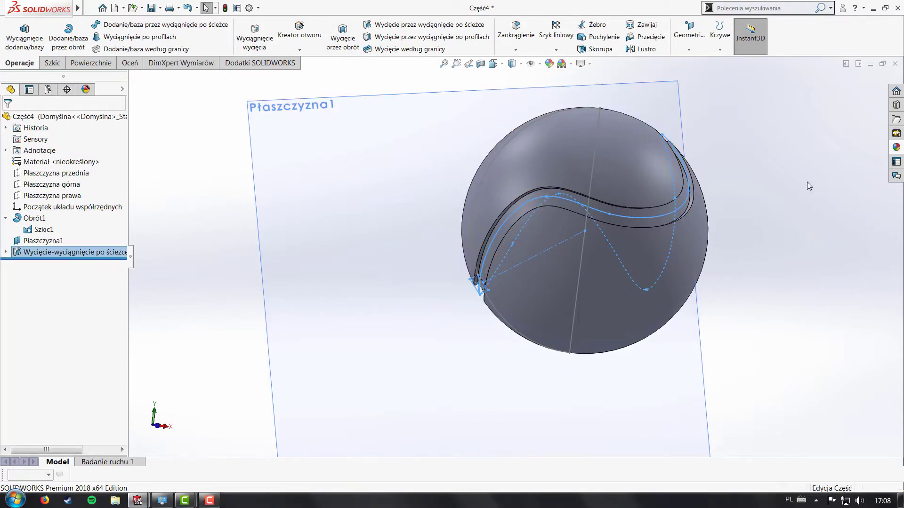
Hide Szkic1 and Płaszczyzna1, then inspect the cut groove.
{"action": "right_click", "coordinate": [595, 131]}
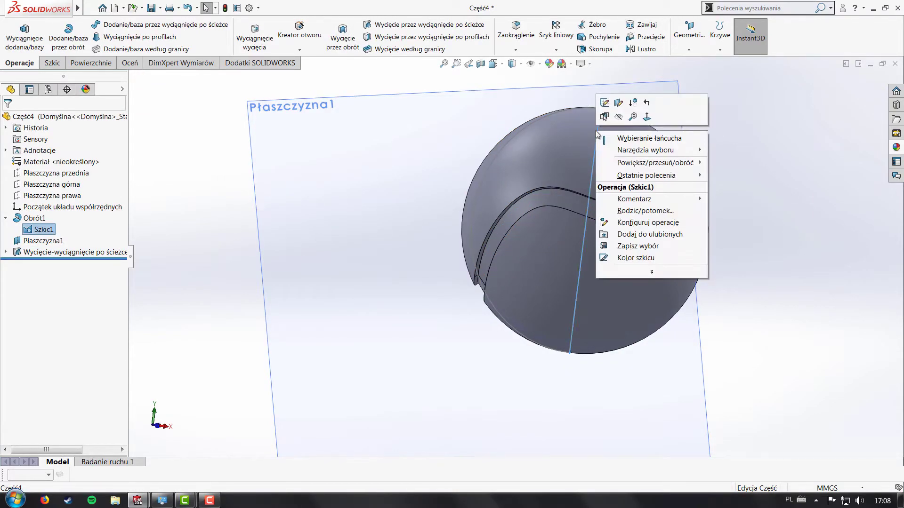
{"action": "left_click", "coordinate": [618, 118]}
{"action": "right_click", "coordinate": [659, 93]}
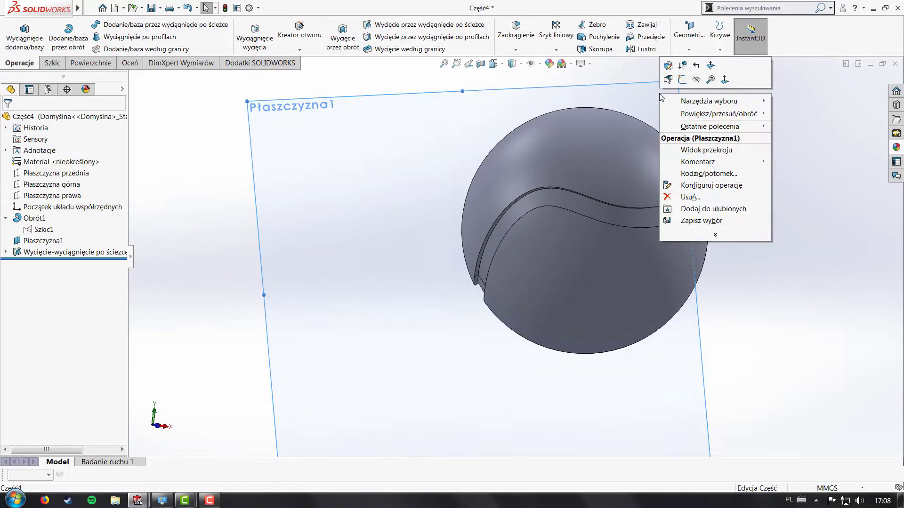
{"action": "left_click", "coordinate": [686, 81]}
{"action": "mouse_move", "coordinate": [651, 149]}
{"action": "middle_mouse_down"}
{"action": "mouse_move", "coordinate": [467, 173]}
{"action": "mouse_move", "coordinate": [353, 165]}
{"action": "mouse_move", "coordinate": [317, 178]}
{"action": "mouse_move", "coordinate": [490, 163]}
{"action": "mouse_move", "coordinate": [586, 168]}
{"action": "mouse_move", "coordinate": [662, 323]}
{"action": "middle_mouse_up"}
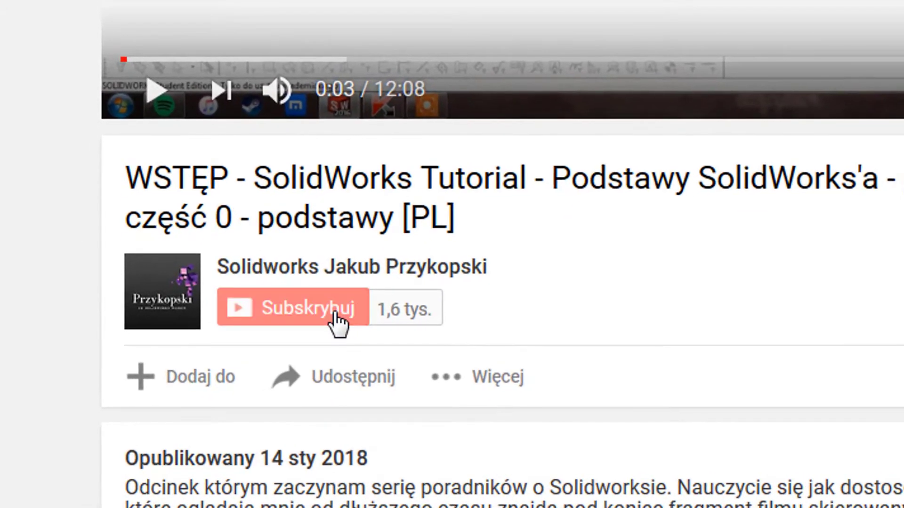
Subscribe with all channel notifications saved, then like and pause the video.
{"action": "left_click", "coordinate": [337, 324]}
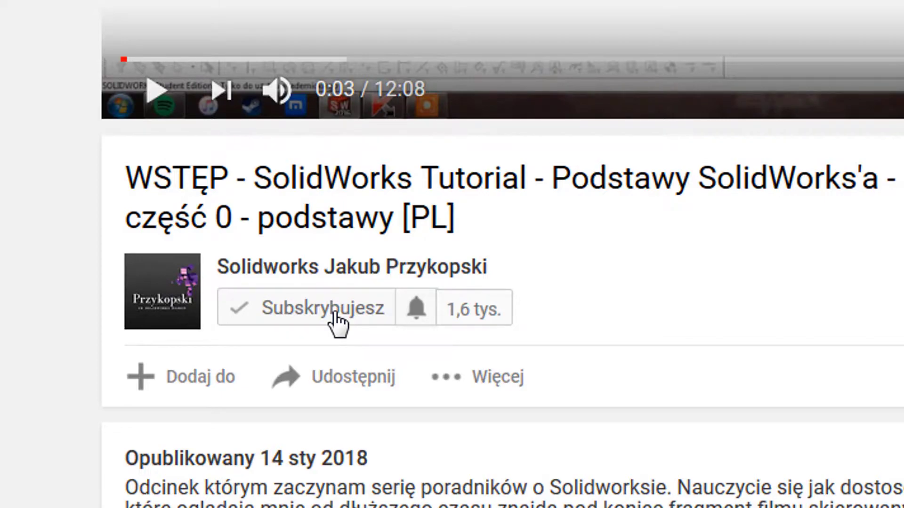
{"action": "left_click", "coordinate": [416, 312]}
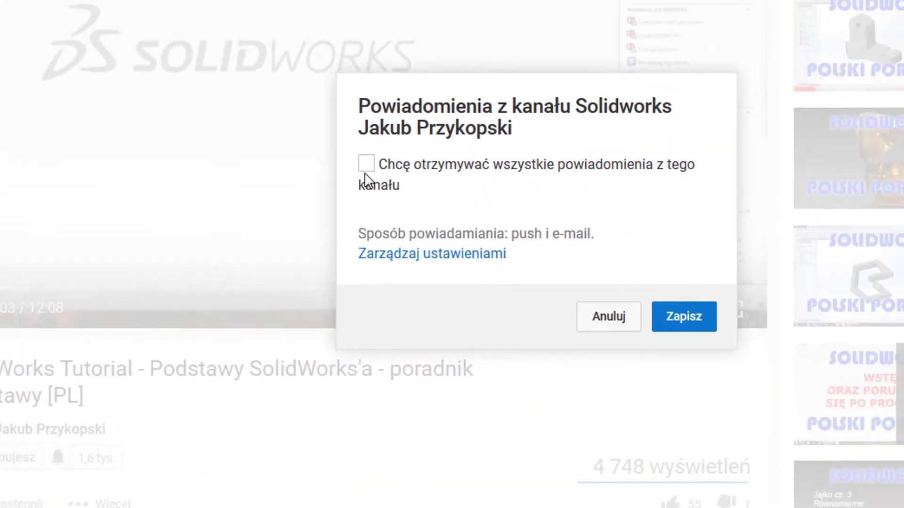
{"action": "left_click", "coordinate": [282, 210]}
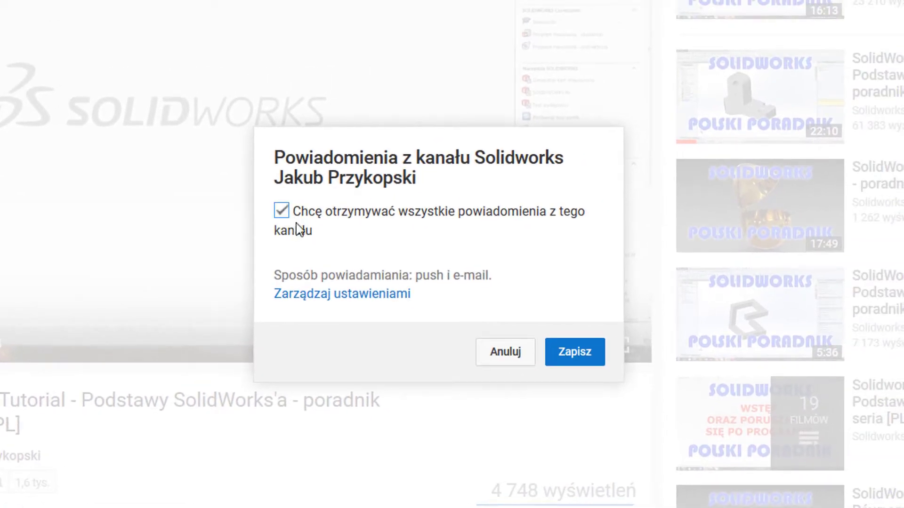
{"action": "left_click", "coordinate": [563, 357]}
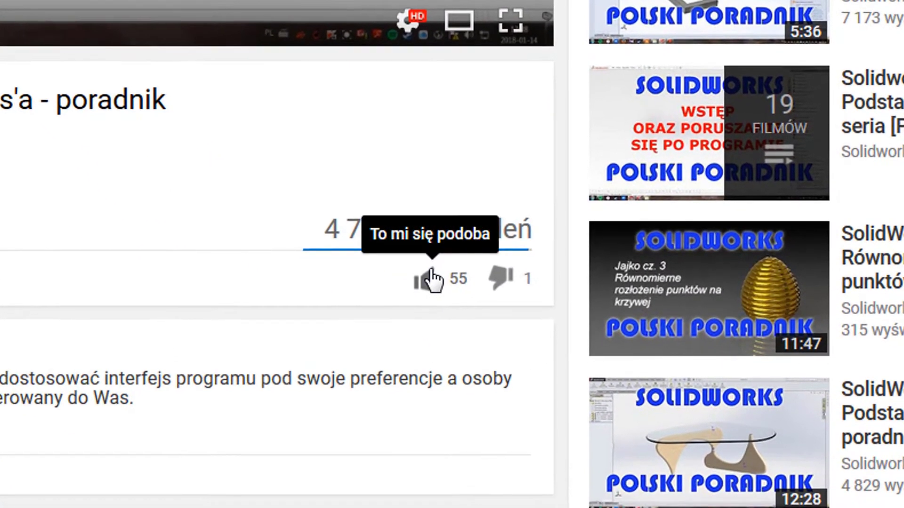
{"action": "left_click", "coordinate": [432, 280]}
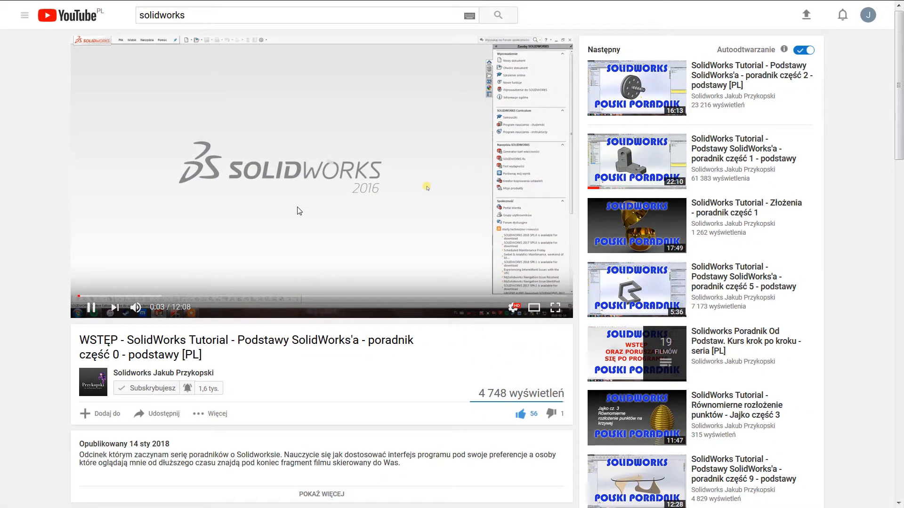
{"action": "left_click", "coordinate": [297, 207]}
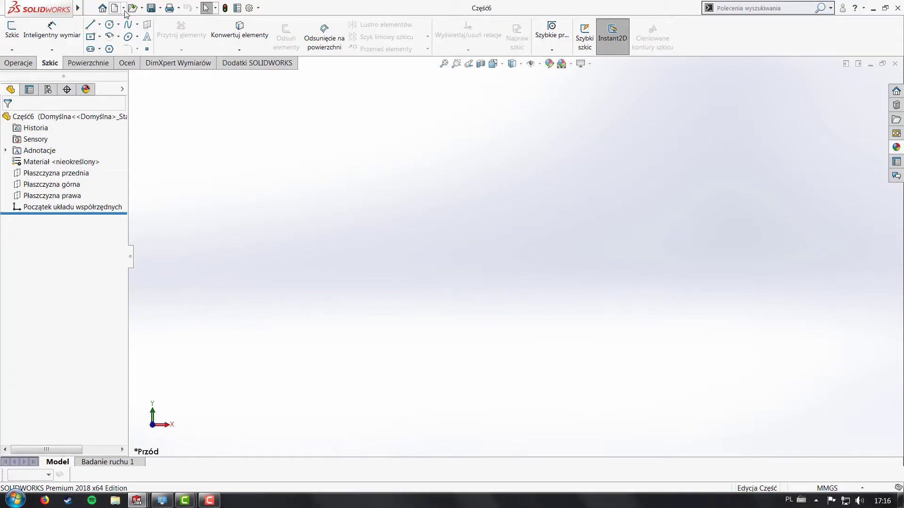
Create a new empty Część part document.
{"action": "left_click", "coordinate": [116, 9]}
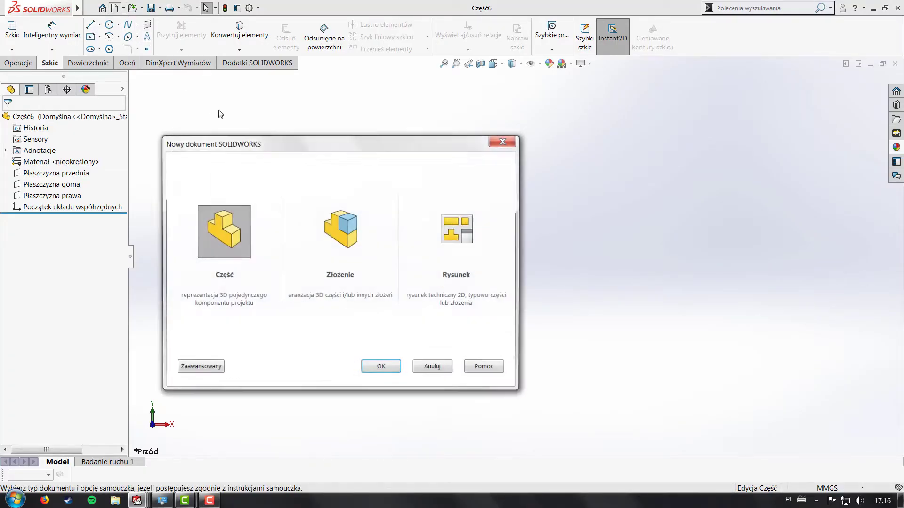
{"action": "left_click", "coordinate": [378, 370]}
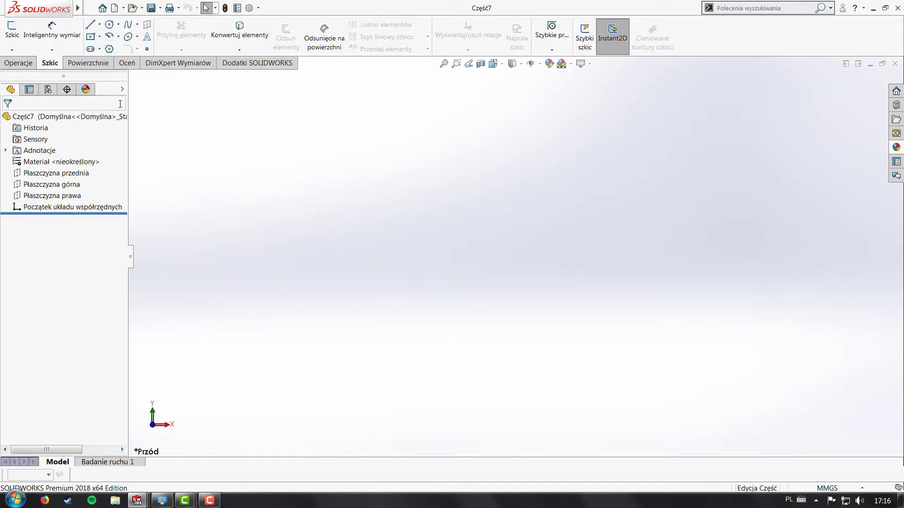
On the front plane, draw a vertical line upward from the origin.
{"action": "left_click", "coordinate": [11, 30]}
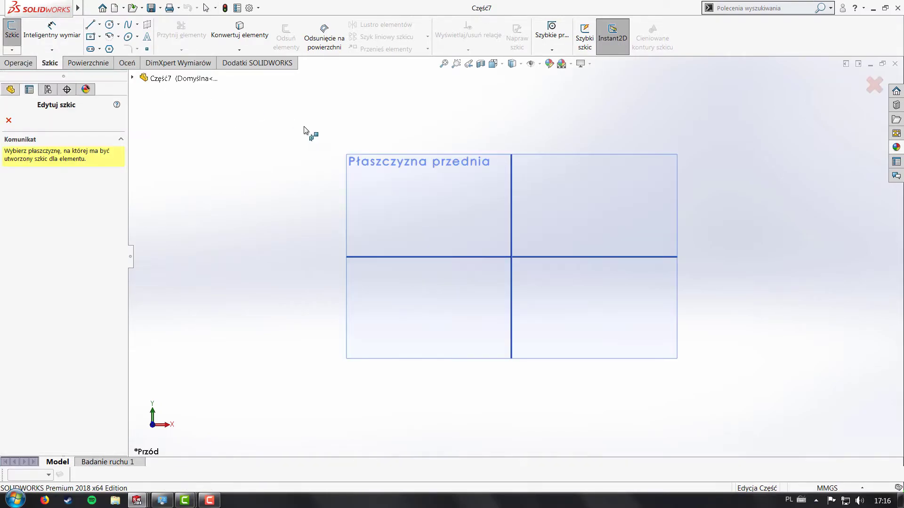
{"action": "left_click", "coordinate": [380, 178]}
{"action": "left_click", "coordinate": [90, 24]}
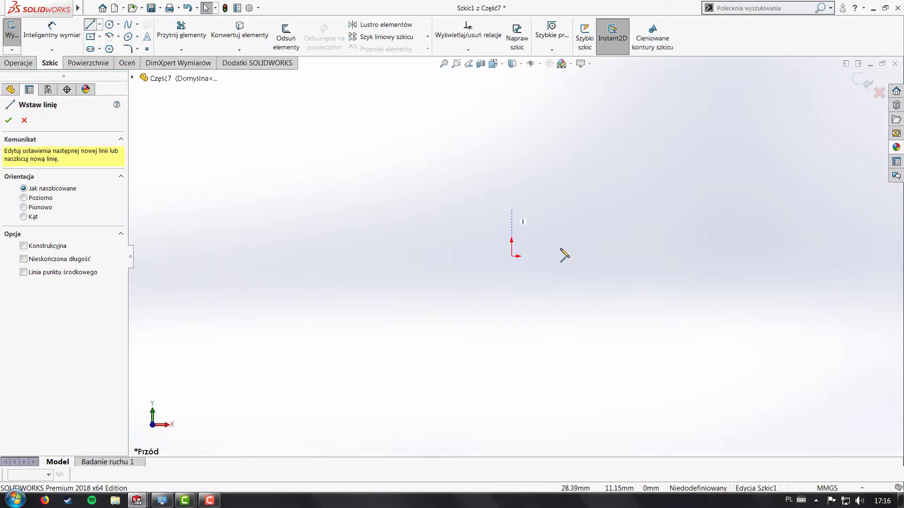
{"action": "left_click_drag", "start_coordinate": [512, 256], "coordinate": [515, 100]}
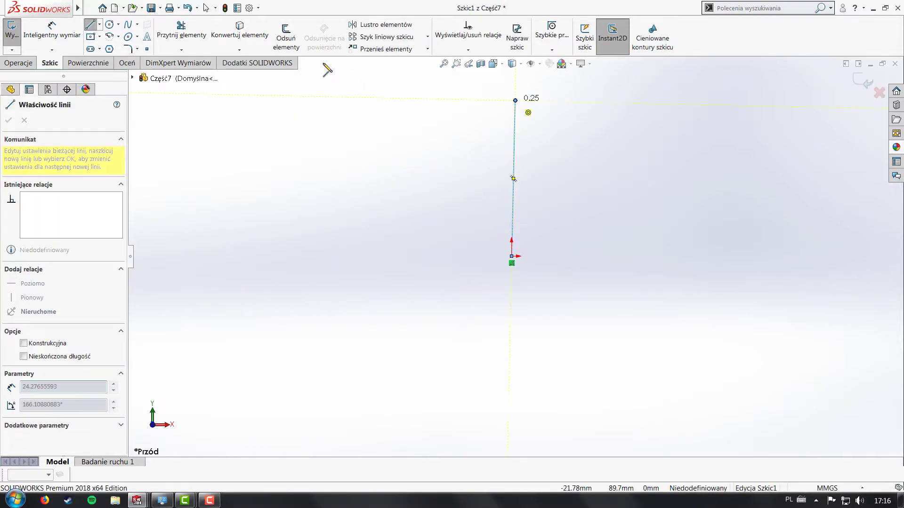
Make the line vertical and dimension it to 100 mm.
{"action": "left_click", "coordinate": [52, 29]}
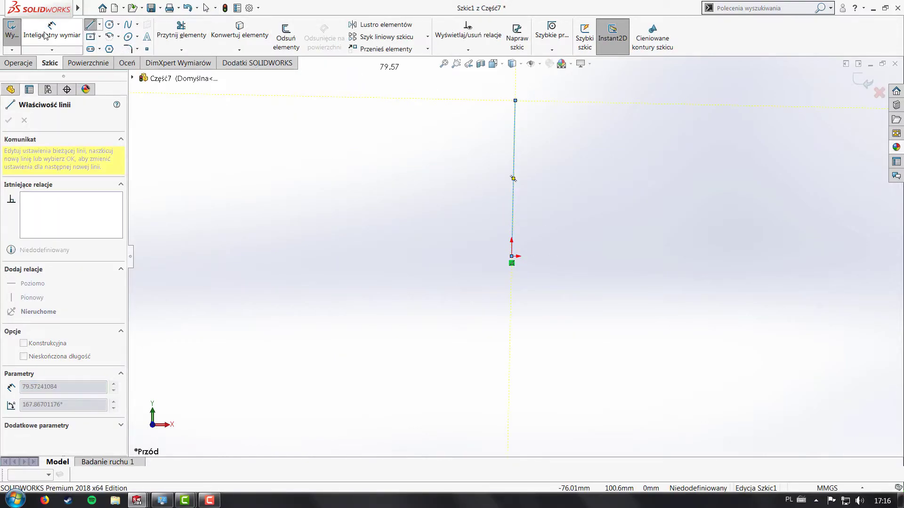
{"action": "left_click", "coordinate": [517, 182]}
{"action": "left_click", "coordinate": [583, 181]}
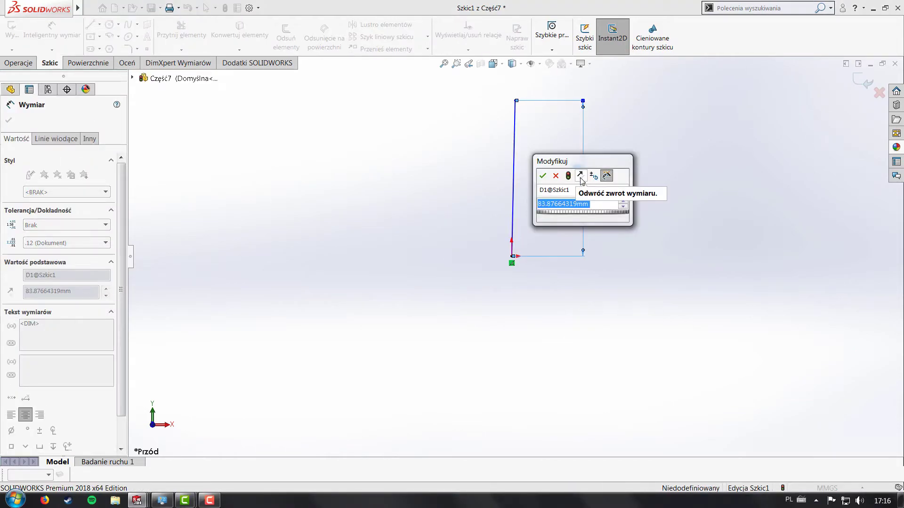
{"action": "left_click", "coordinate": [542, 176]}
{"action": "left_click", "coordinate": [512, 162]}
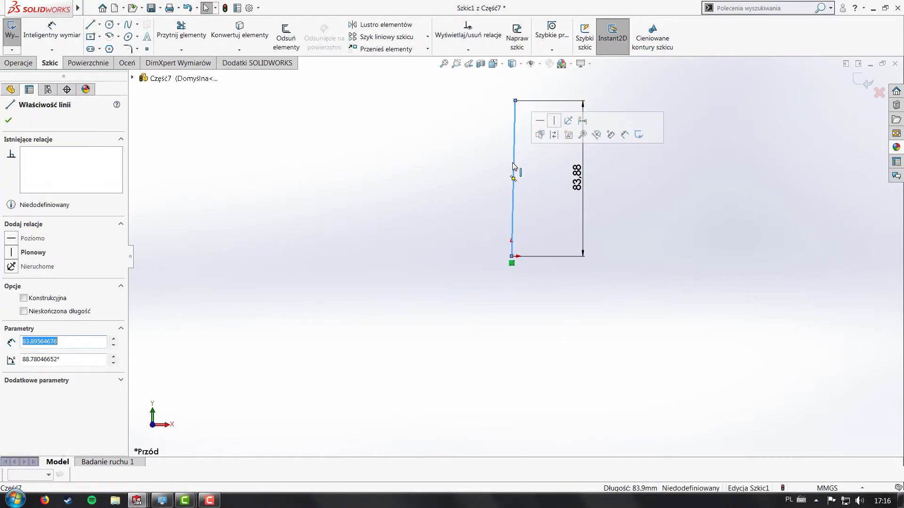
{"action": "left_click", "coordinate": [552, 121]}
{"action": "double_click", "coordinate": [578, 179]}
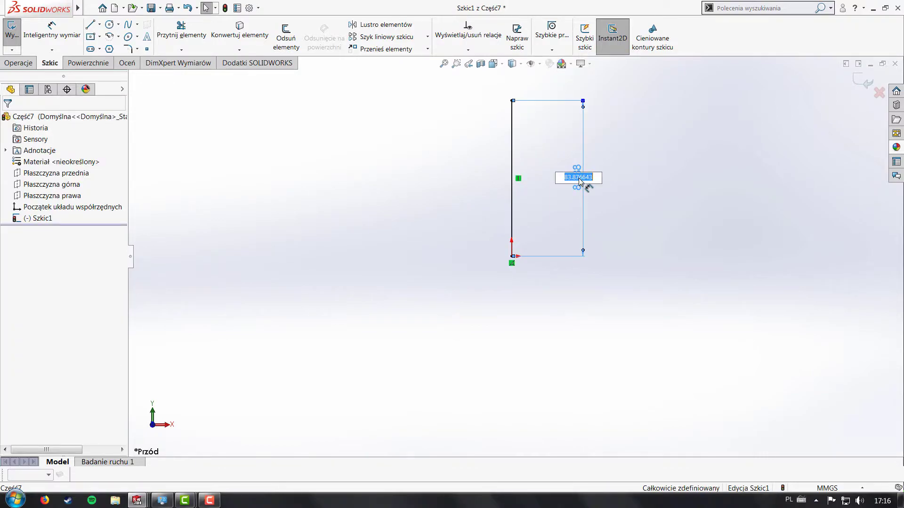
{"action": "type", "text": "100"}
{"action": "key", "text": "Return"}
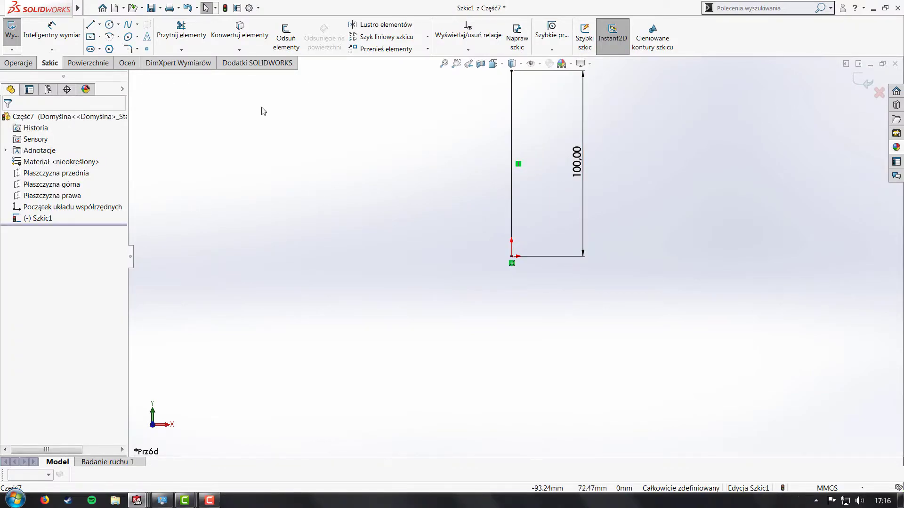
Close the line with a centrepoint arc centred at its midpoint, top to bottom.
{"action": "left_click", "coordinate": [108, 37]}
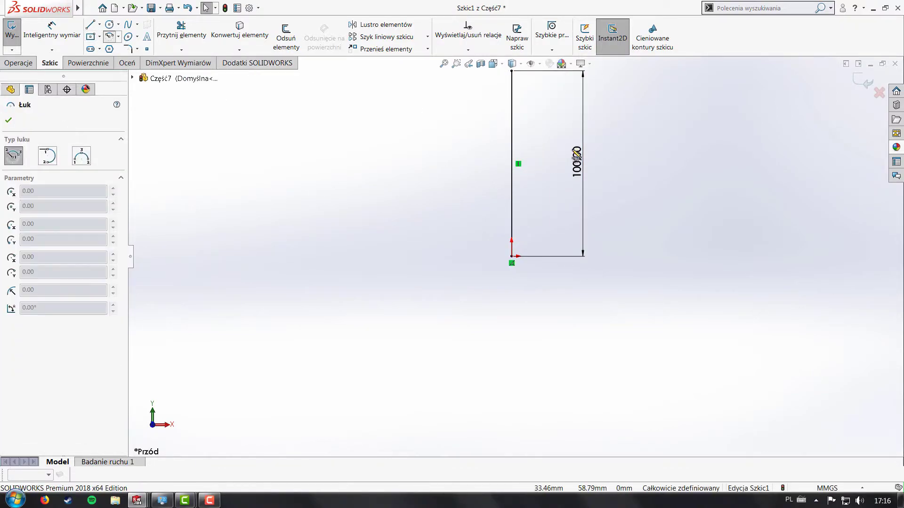
{"action": "left_click", "coordinate": [511, 163]}
{"action": "left_click", "coordinate": [512, 70]}
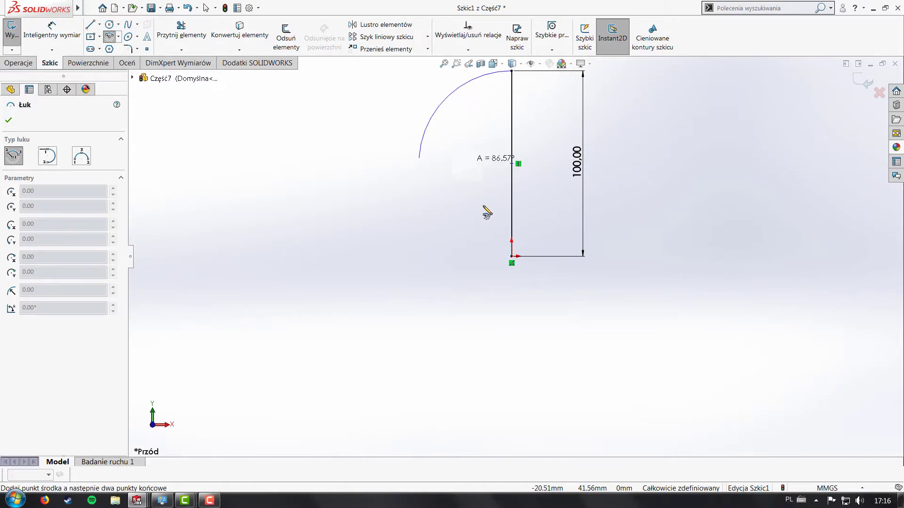
{"action": "left_click", "coordinate": [511, 257]}
{"action": "key", "text": "Escape"}
{"action": "scroll", "coordinate": [592, 191], "scroll_direction": "up", "scroll_amount": 2}
{"action": "scroll", "coordinate": [561, 179], "scroll_direction": "down", "scroll_amount": 1}
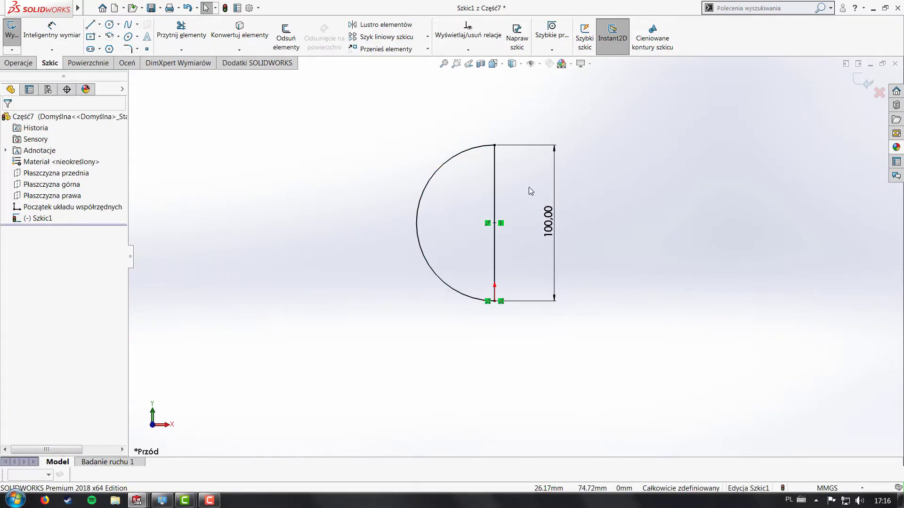
{"action": "scroll", "coordinate": [529, 188], "scroll_direction": "down", "scroll_amount": 1}
Revolve the half-disc region 360° about Linia1 with Thin Feature turned off.
{"action": "left_click", "coordinate": [18, 63]}
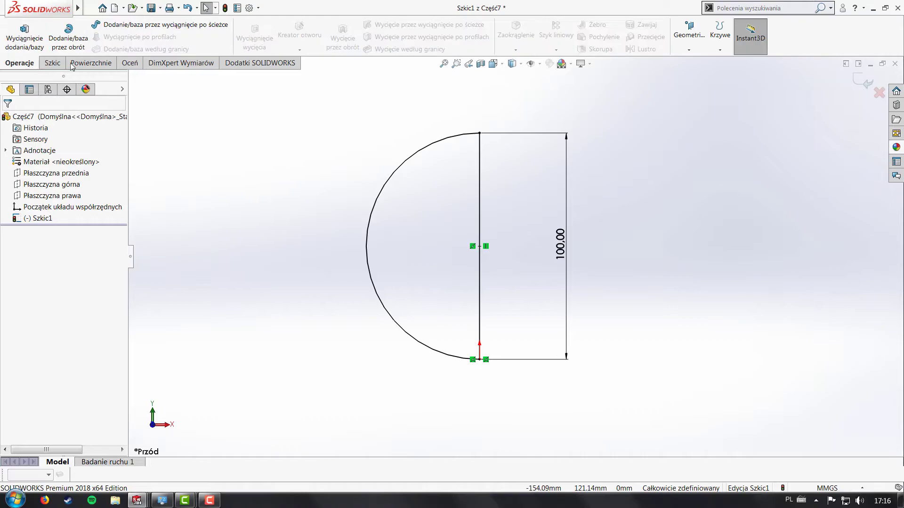
{"action": "left_click", "coordinate": [68, 38]}
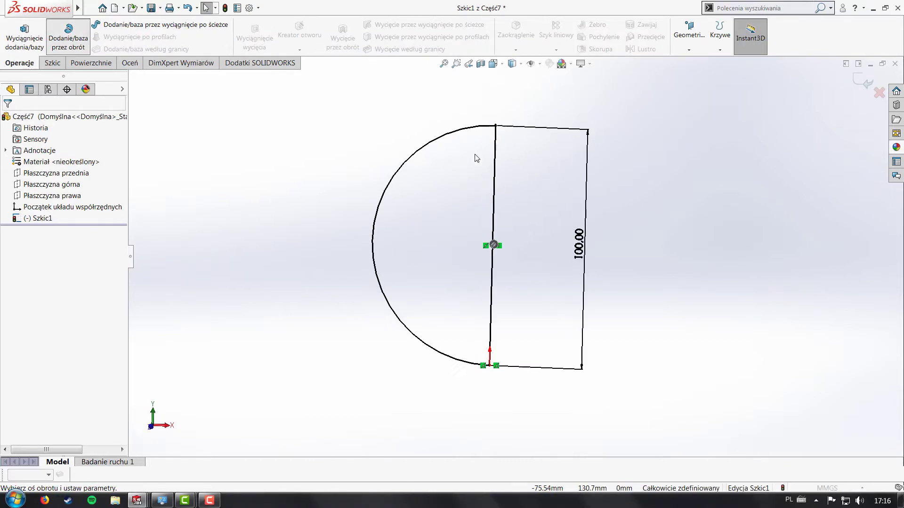
{"action": "left_click", "coordinate": [518, 167]}
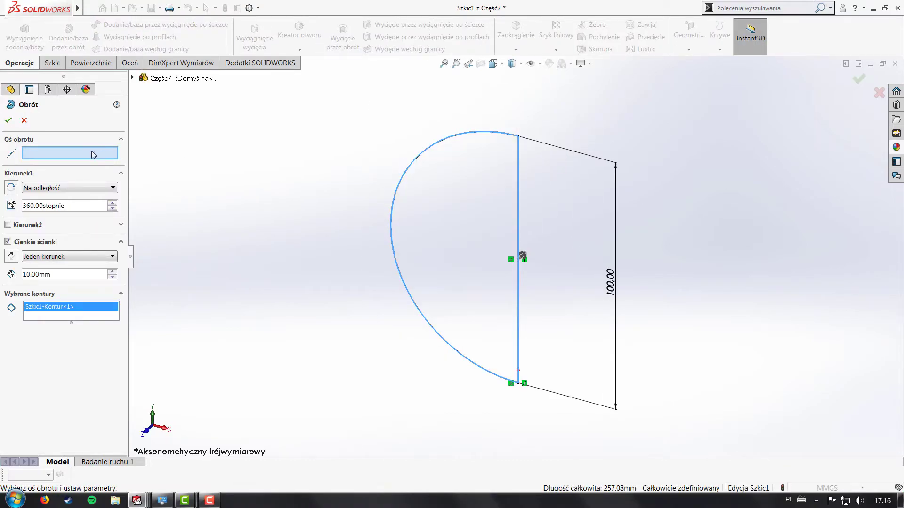
{"action": "left_click", "coordinate": [519, 170]}
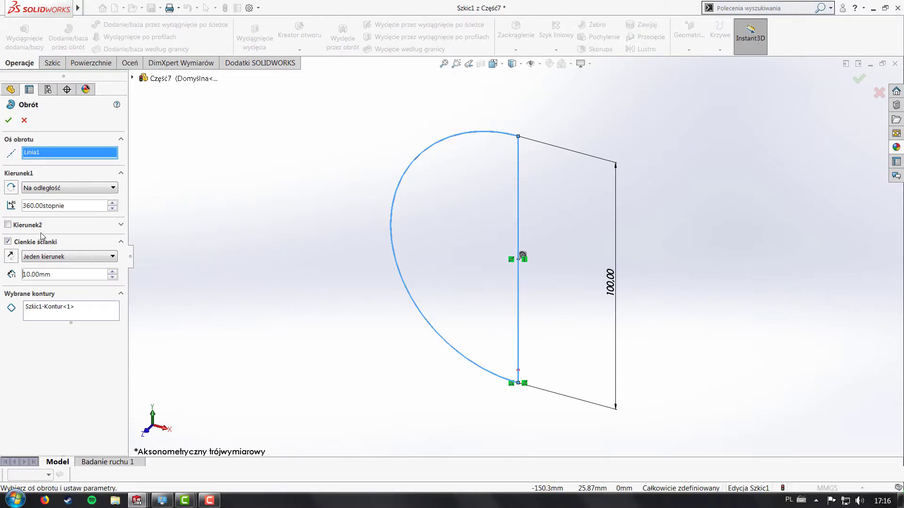
{"action": "left_click", "coordinate": [8, 242]}
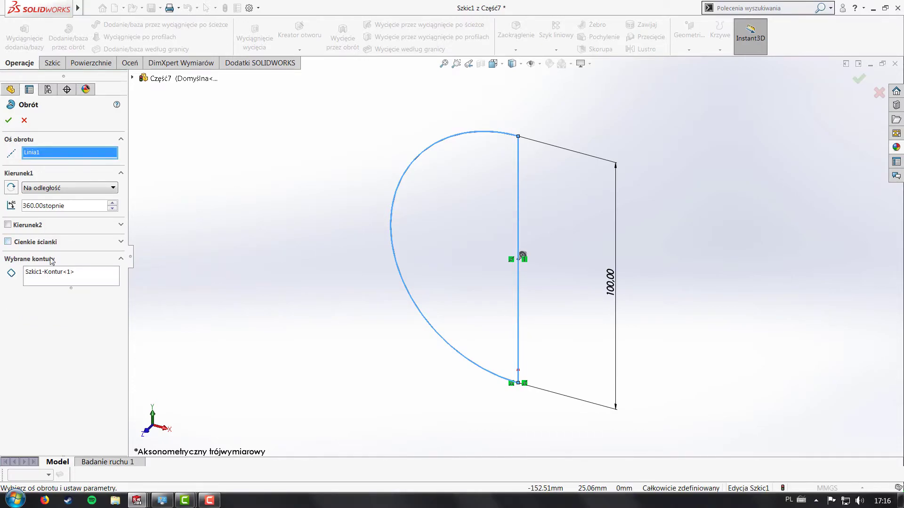
{"action": "left_click", "coordinate": [56, 279]}
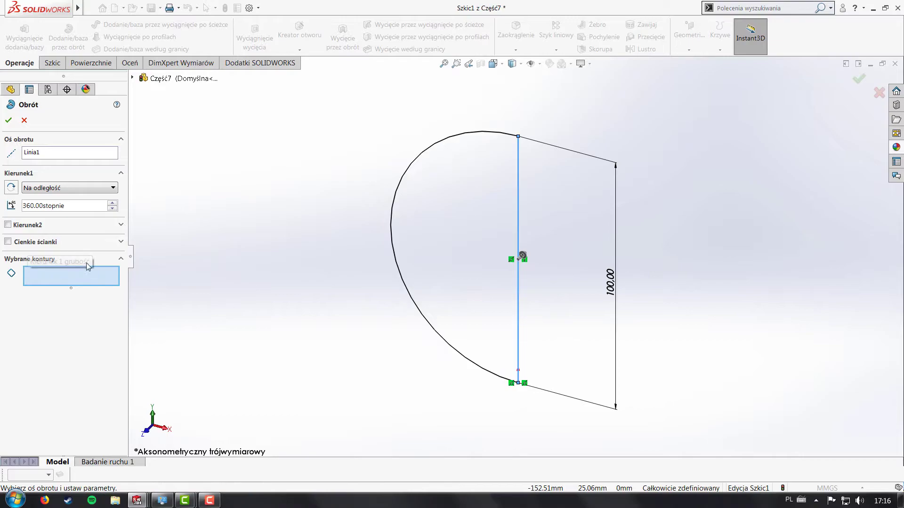
{"action": "left_click", "coordinate": [445, 197]}
{"action": "left_click", "coordinate": [857, 82]}
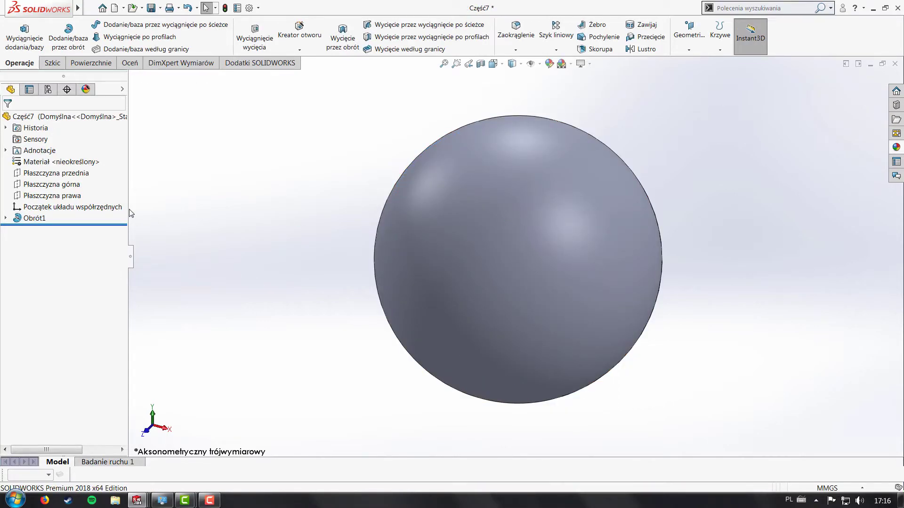
On Top Plane viewed normal, draw an origin-centred ellipse with radii 44.75 and 26.93.
{"action": "left_click", "coordinate": [47, 184]}
{"action": "middle_click_drag", "start_coordinate": [420, 174], "coordinate": [436, 142]}
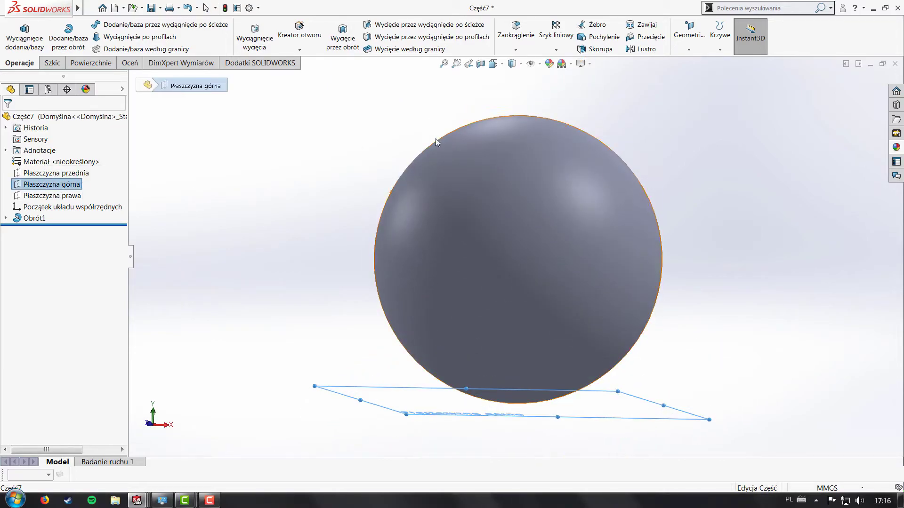
{"action": "key", "text": "ctrl+8"}
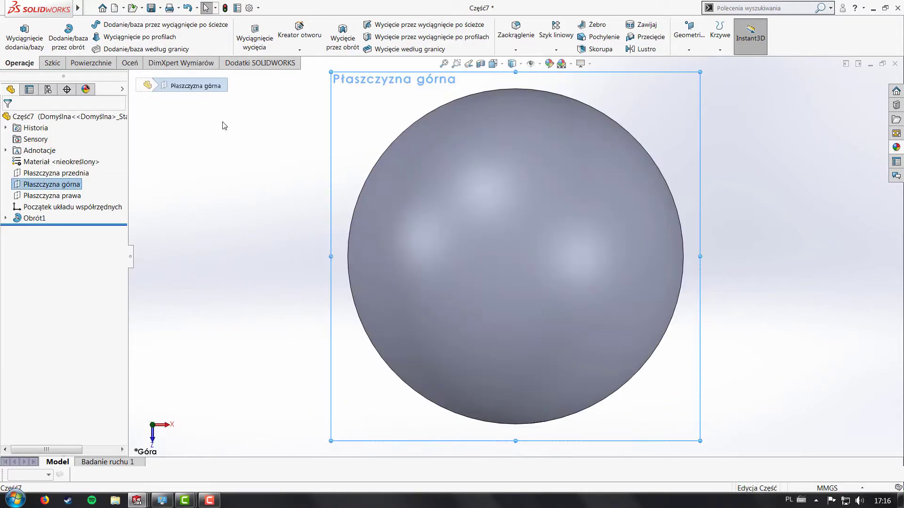
{"action": "left_click", "coordinate": [50, 63]}
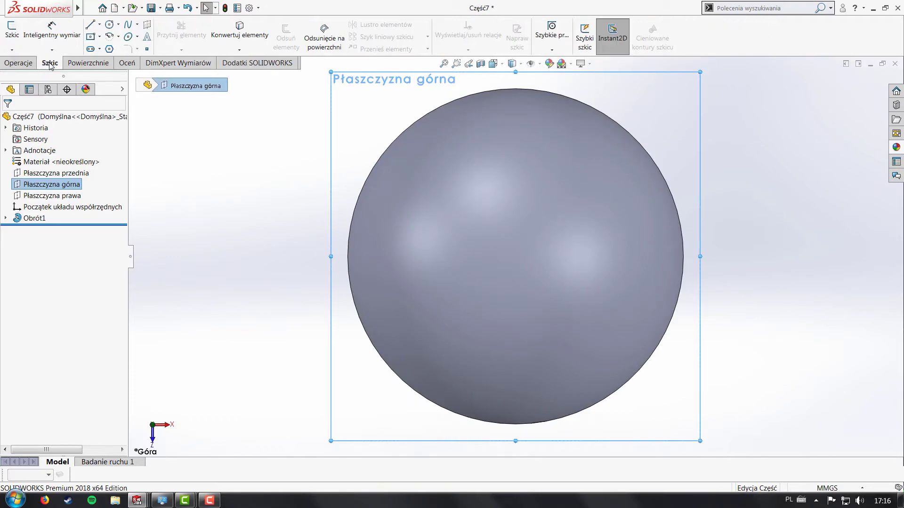
{"action": "left_click", "coordinate": [128, 37]}
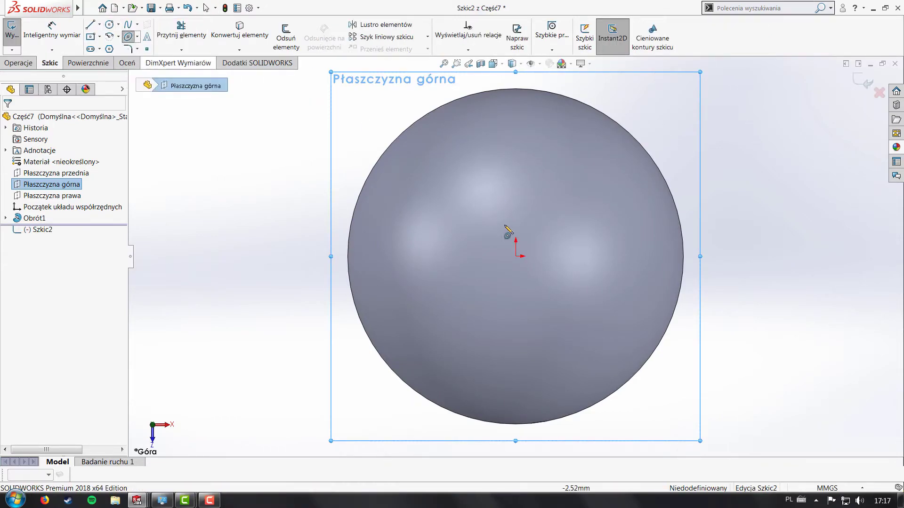
{"action": "left_click", "coordinate": [516, 256]}
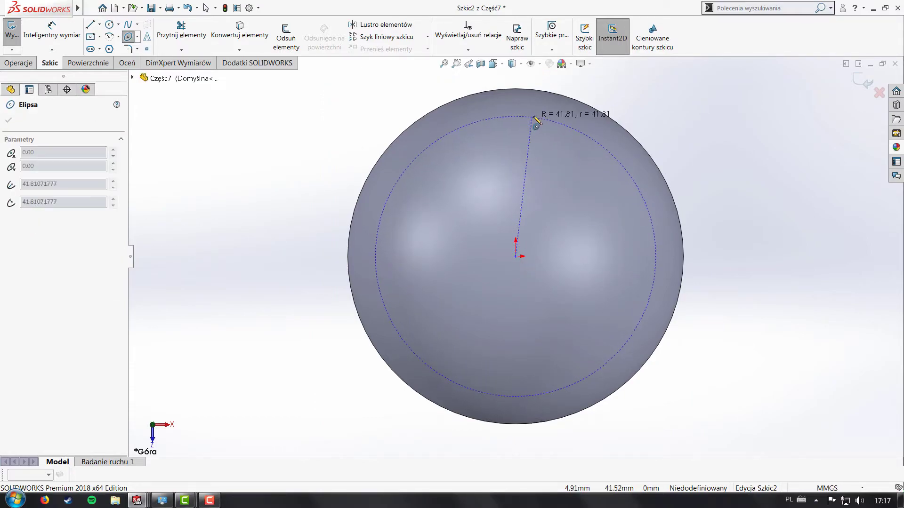
{"action": "left_click", "coordinate": [521, 111]}
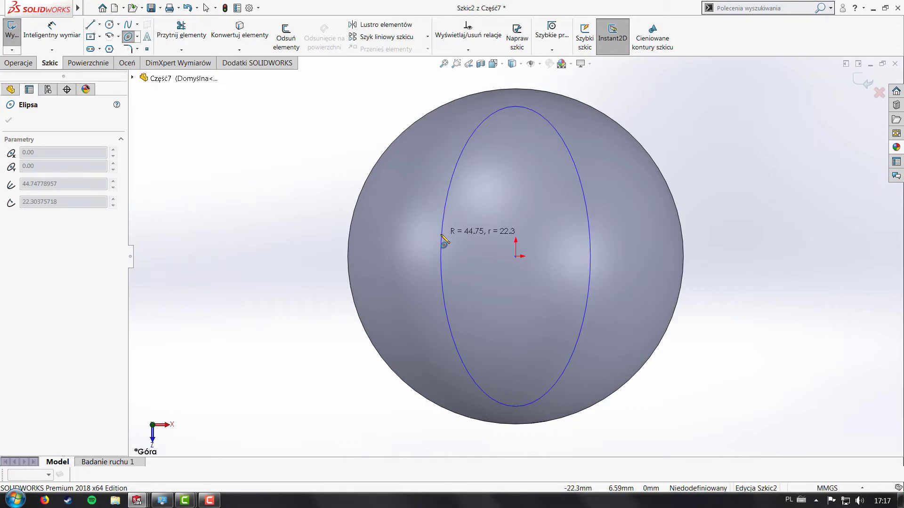
{"action": "left_click", "coordinate": [429, 288]}
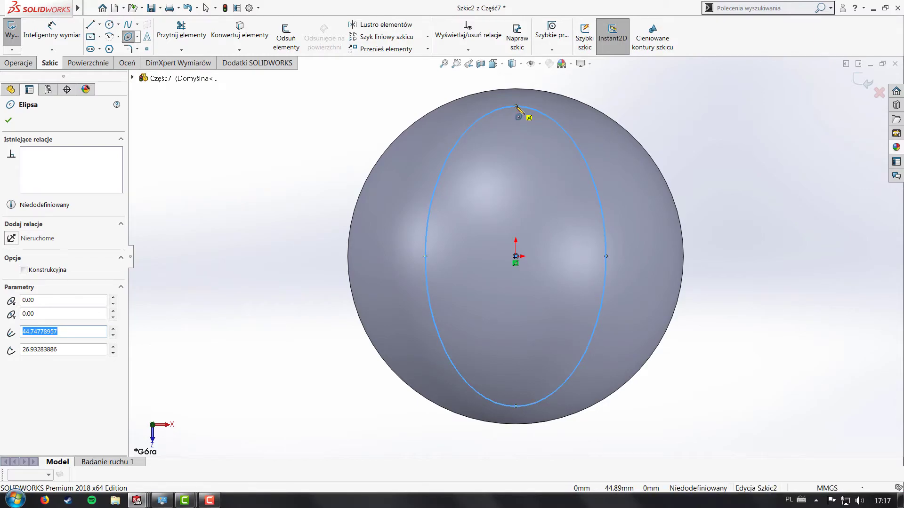
Close the Ellipse settings, exit Szkic2, and orbit to an angled view.
{"action": "left_click", "coordinate": [9, 120]}
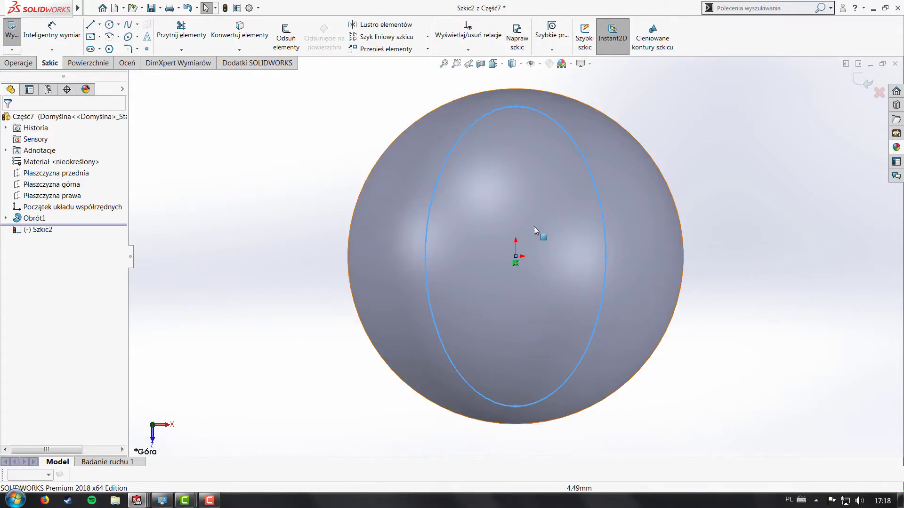
{"action": "left_click", "coordinate": [859, 85]}
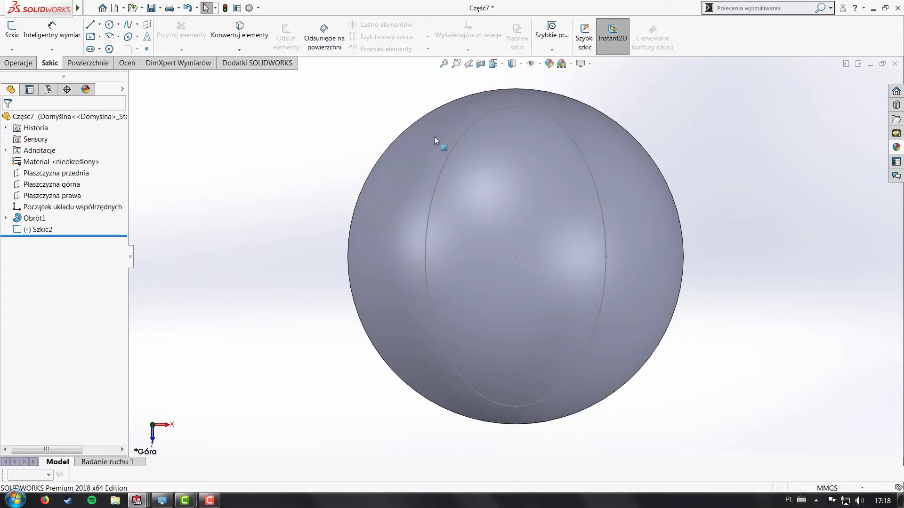
{"action": "mouse_move", "coordinate": [750, 139]}
{"action": "middle_mouse_down"}
{"action": "mouse_move", "coordinate": [517, 73]}
{"action": "mouse_move", "coordinate": [587, 183]}
{"action": "mouse_move", "coordinate": [589, 119]}
{"action": "mouse_move", "coordinate": [540, 89]}
{"action": "mouse_move", "coordinate": [521, 125]}
{"action": "middle_mouse_up"}
Create a projection split line projecting Szkic2 onto the sphere face.
{"action": "left_click", "coordinate": [18, 63]}
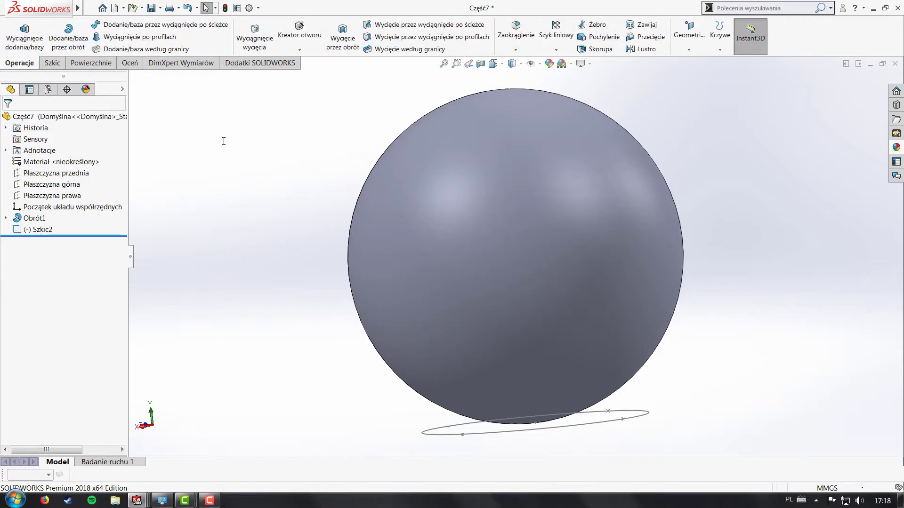
{"action": "left_click", "coordinate": [718, 51]}
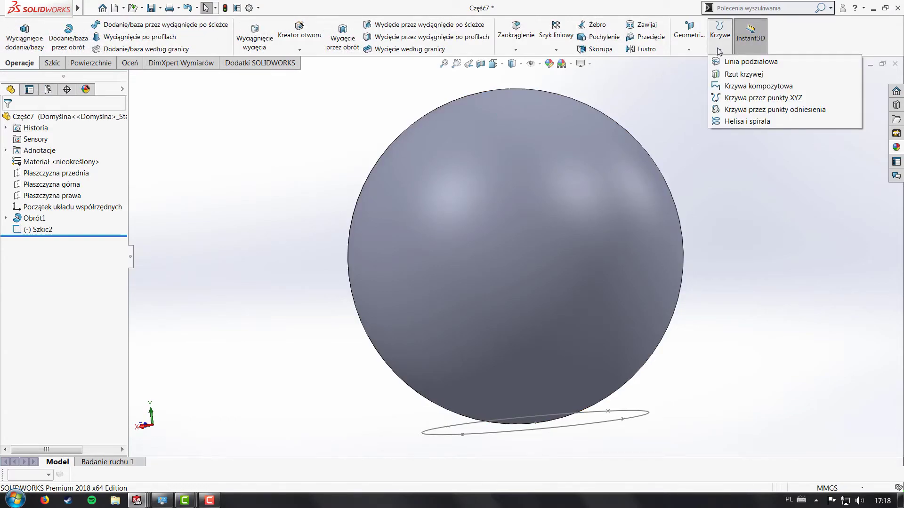
{"action": "left_click", "coordinate": [740, 66]}
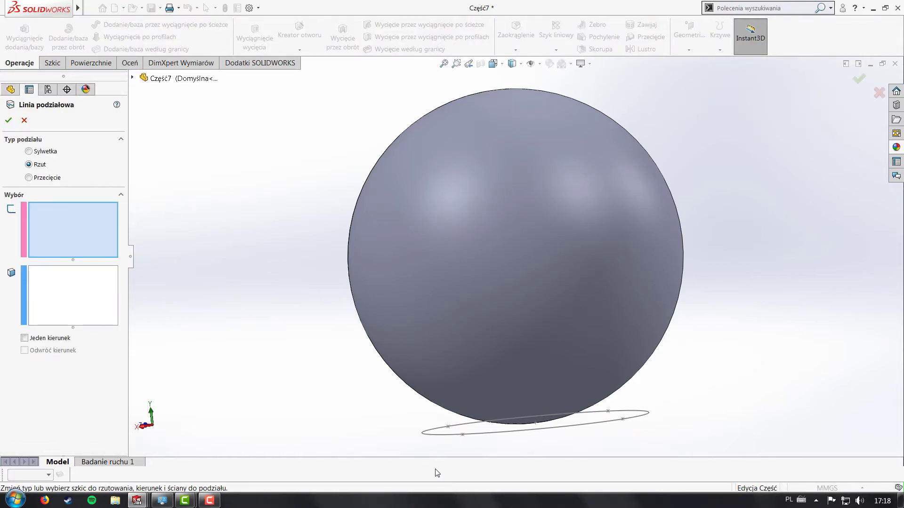
{"action": "left_click", "coordinate": [29, 178]}
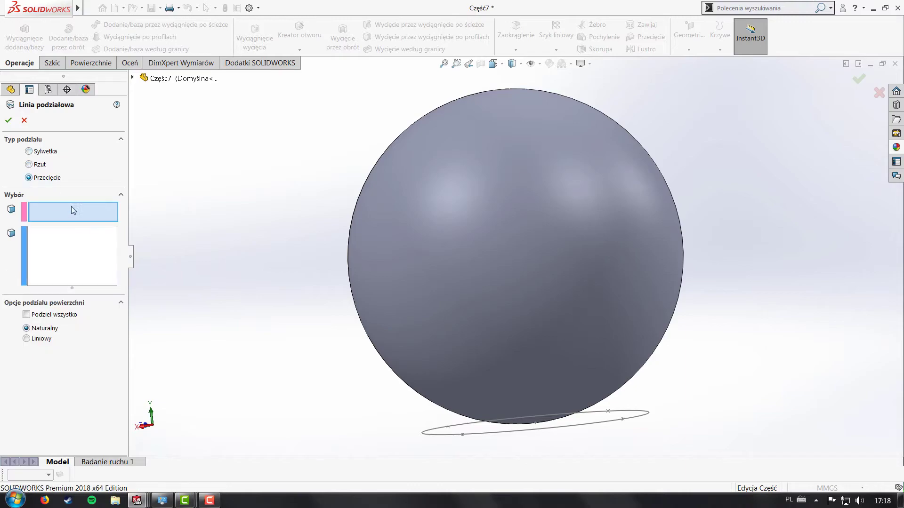
{"action": "left_click", "coordinate": [39, 166]}
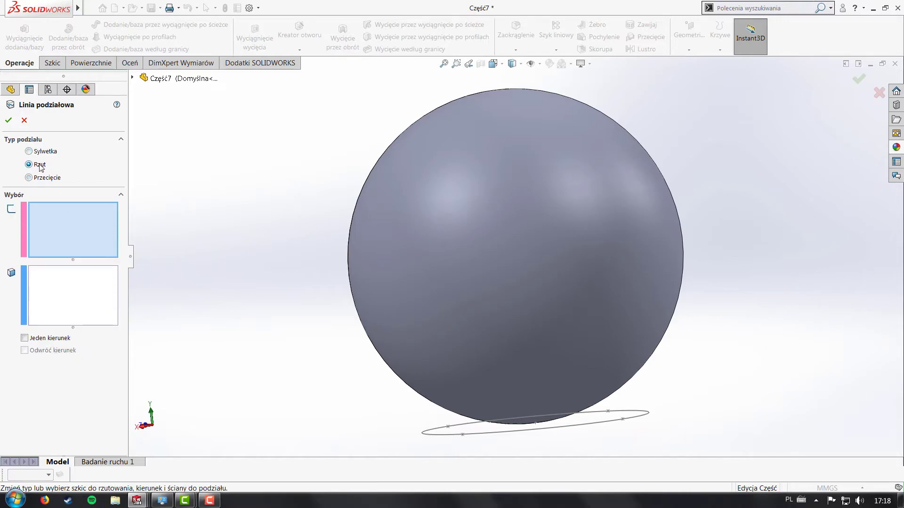
{"action": "left_click", "coordinate": [546, 429]}
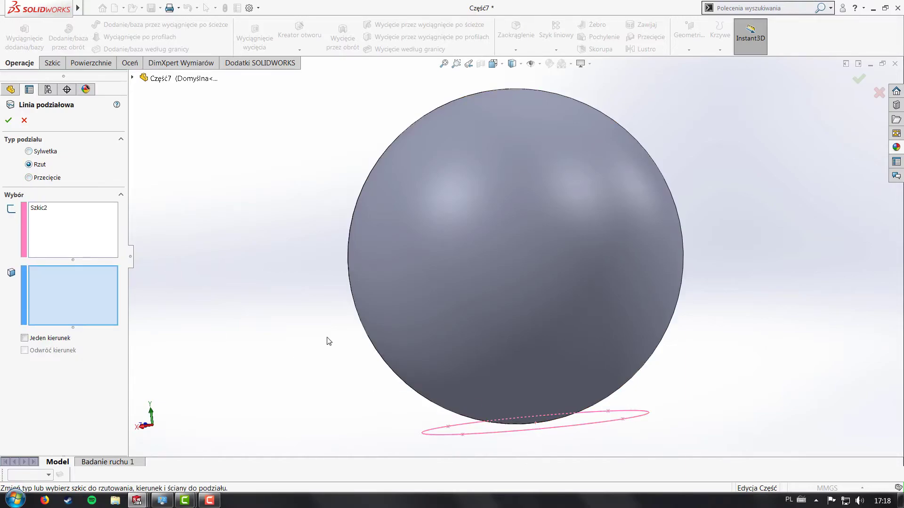
{"action": "left_click", "coordinate": [445, 291]}
{"action": "left_click", "coordinate": [6, 120]}
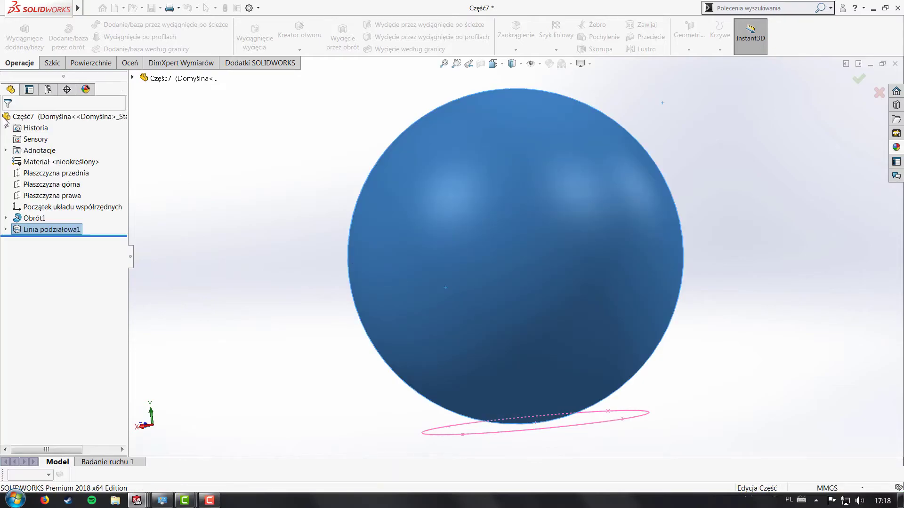
Inspect the split faces, then delete Linia podziałowa1.
{"action": "left_click", "coordinate": [563, 174]}
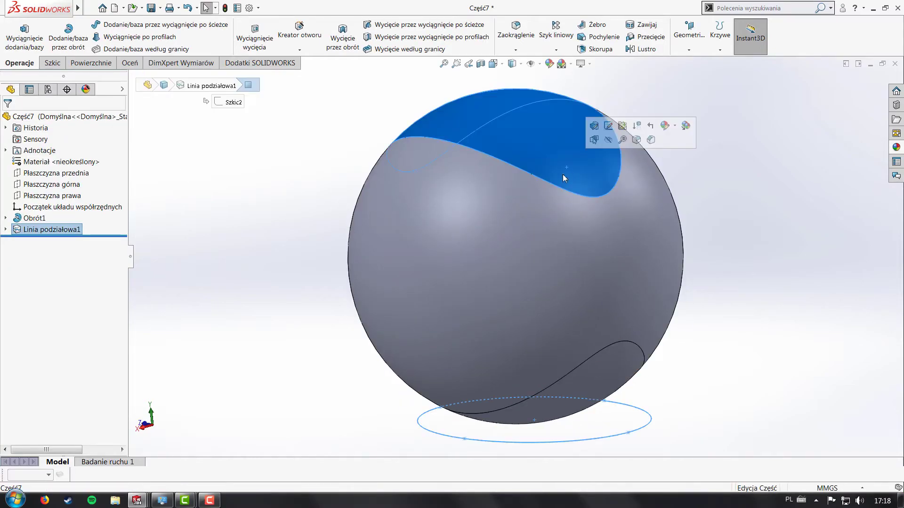
{"action": "left_click", "coordinate": [476, 171]}
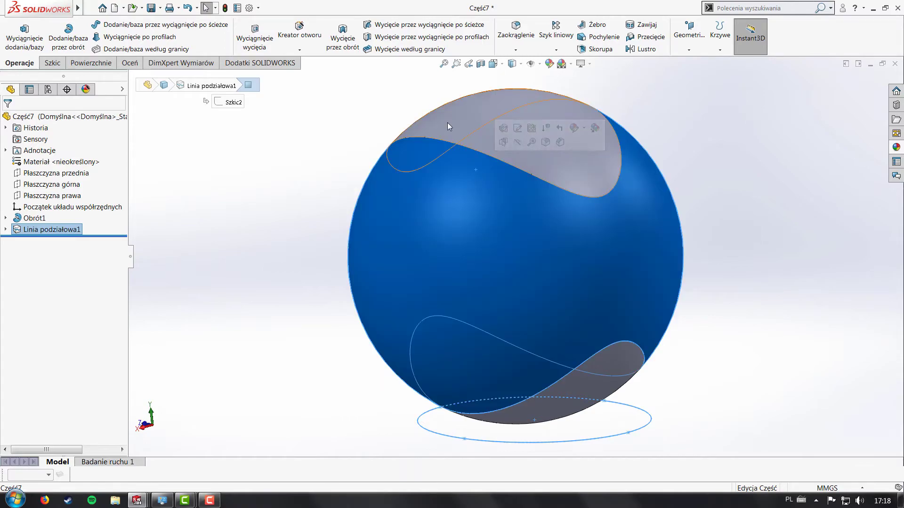
{"action": "left_click", "coordinate": [447, 122]}
{"action": "left_click", "coordinate": [439, 165]}
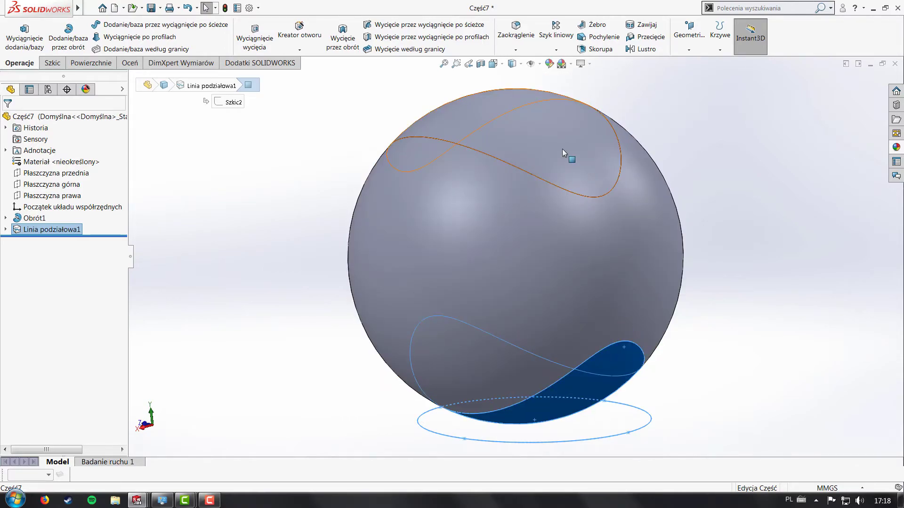
{"action": "left_click", "coordinate": [758, 165]}
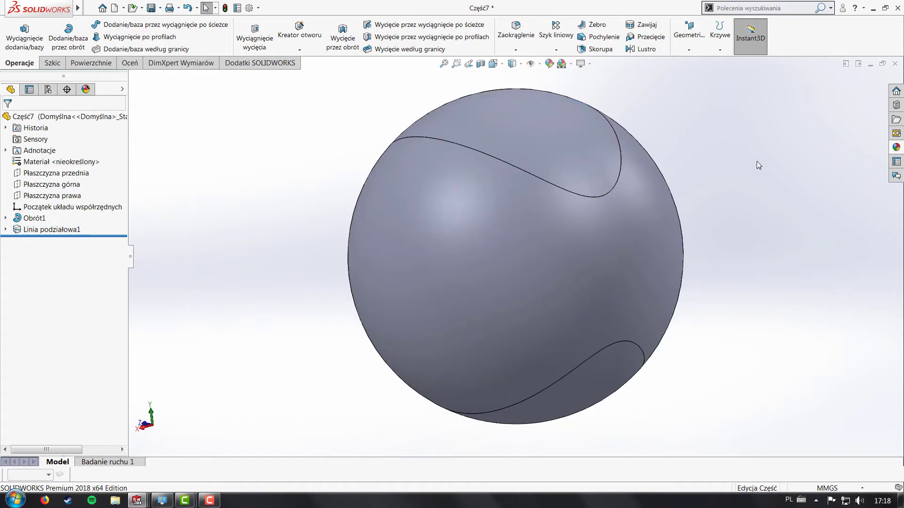
{"action": "left_click", "coordinate": [61, 233]}
{"action": "key", "text": "Delete"}
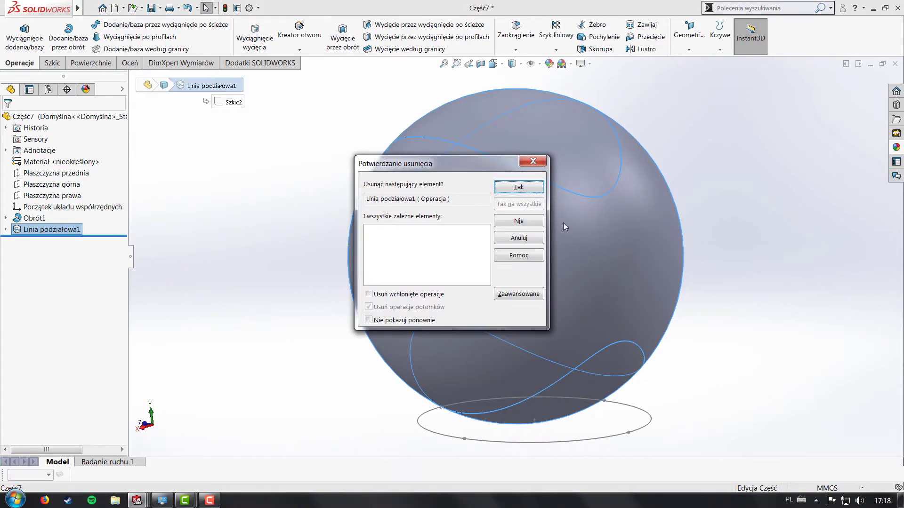
{"action": "left_click", "coordinate": [526, 191]}
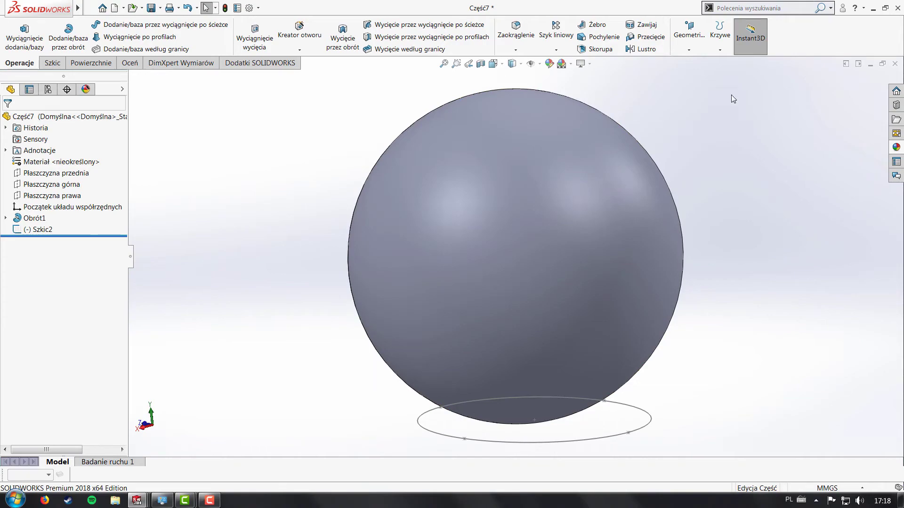
Project the ellipse sketch Szkic2 onto the sphere face to create curve Krzywa1.
{"action": "left_click", "coordinate": [719, 40]}
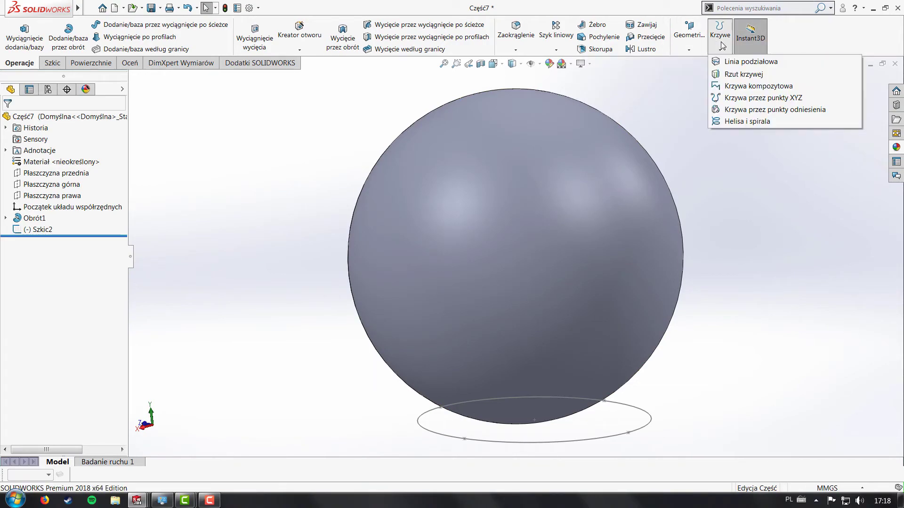
{"action": "left_click", "coordinate": [741, 74]}
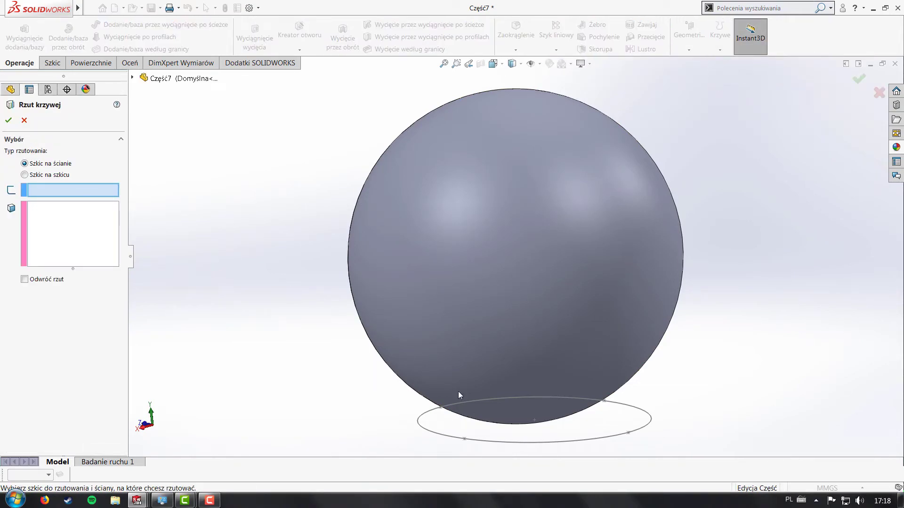
{"action": "left_click", "coordinate": [640, 432]}
{"action": "left_click", "coordinate": [615, 329]}
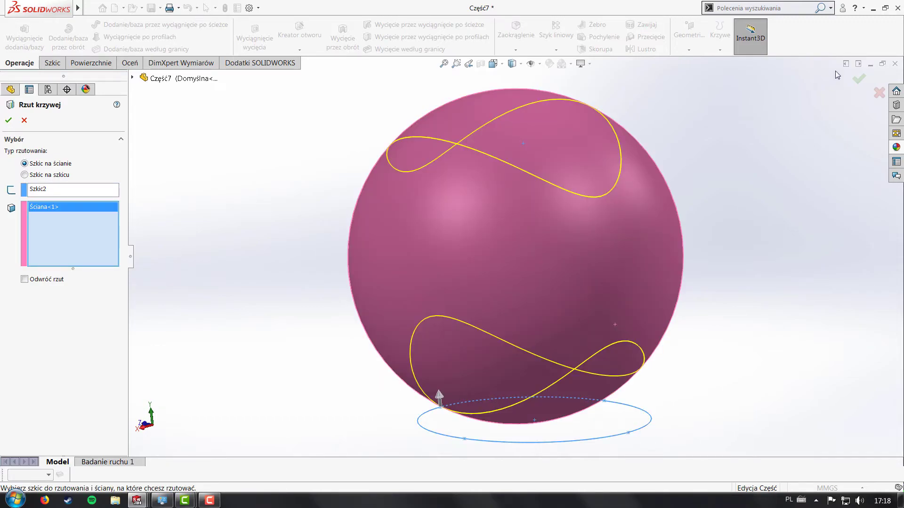
{"action": "left_click", "coordinate": [859, 79]}
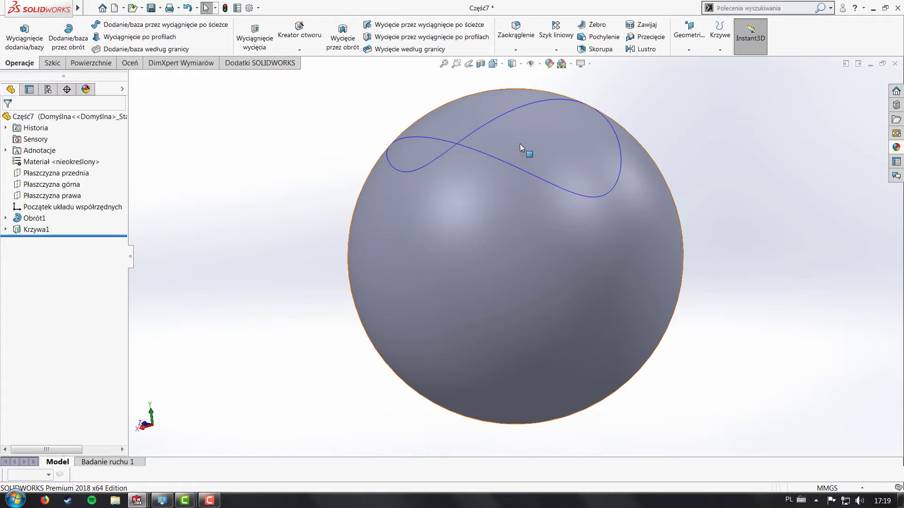
Orbit the sphere to inspect Krzywa1 wrapping over its upper surface.
{"action": "mouse_move", "coordinate": [520, 143]}
{"action": "middle_mouse_down"}
{"action": "mouse_move", "coordinate": [265, 201]}
{"action": "mouse_move", "coordinate": [403, 209]}
{"action": "mouse_move", "coordinate": [360, 196]}
{"action": "mouse_move", "coordinate": [389, 416]}
{"action": "mouse_move", "coordinate": [397, 192]}
{"action": "mouse_move", "coordinate": [287, 192]}
{"action": "mouse_move", "coordinate": [273, 216]}
{"action": "mouse_move", "coordinate": [399, 204]}
{"action": "mouse_move", "coordinate": [391, 274]}
{"action": "middle_mouse_up"}
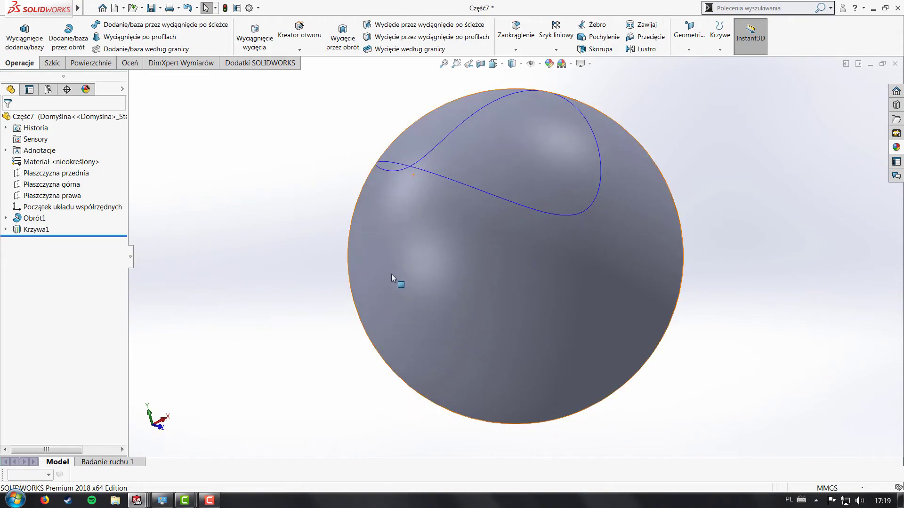
{"action": "left_click", "coordinate": [422, 171]}
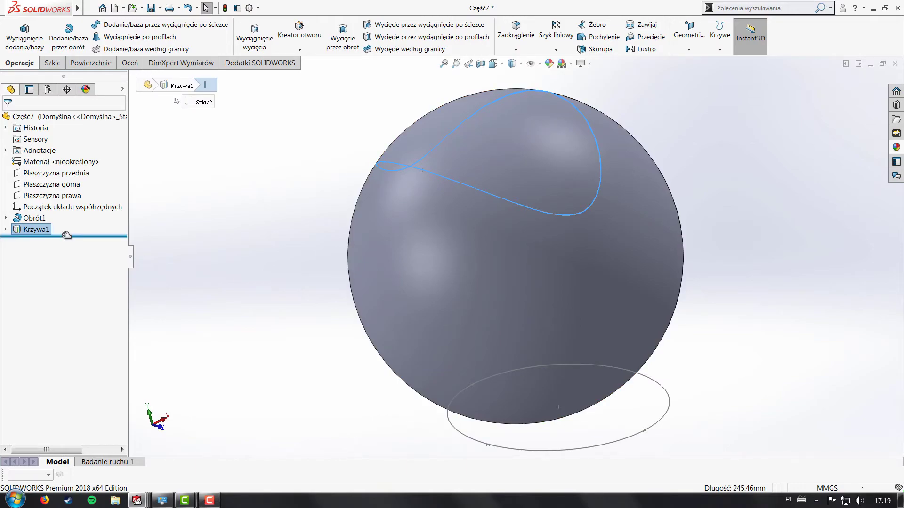
{"action": "left_click", "coordinate": [186, 194]}
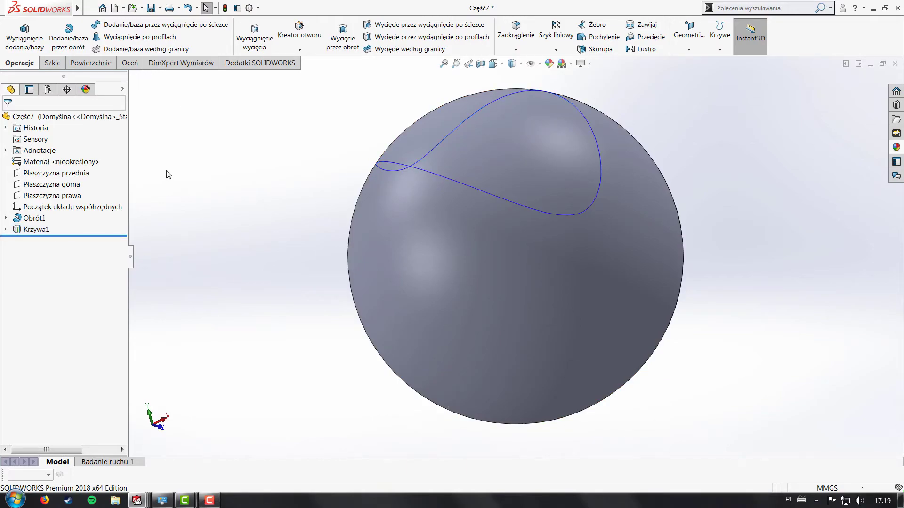
{"action": "left_click", "coordinate": [51, 63]}
Convert the projected curve into a new 3D sketch, Szkic 3D1.
{"action": "left_click", "coordinate": [17, 51]}
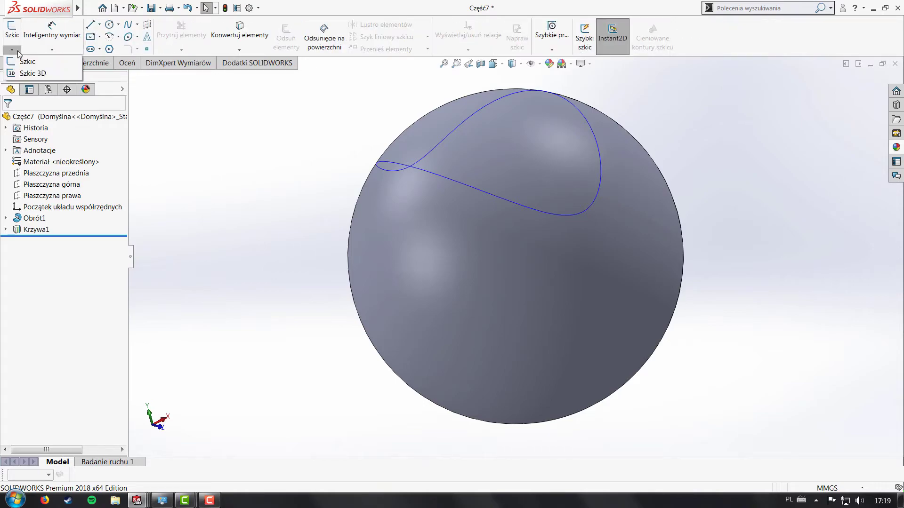
{"action": "left_click", "coordinate": [25, 73]}
{"action": "left_click", "coordinate": [252, 36]}
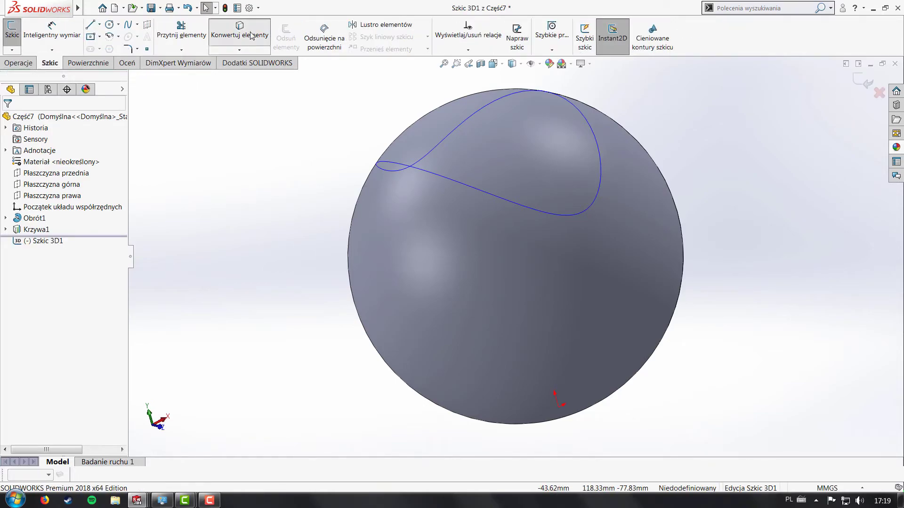
{"action": "left_click", "coordinate": [593, 132]}
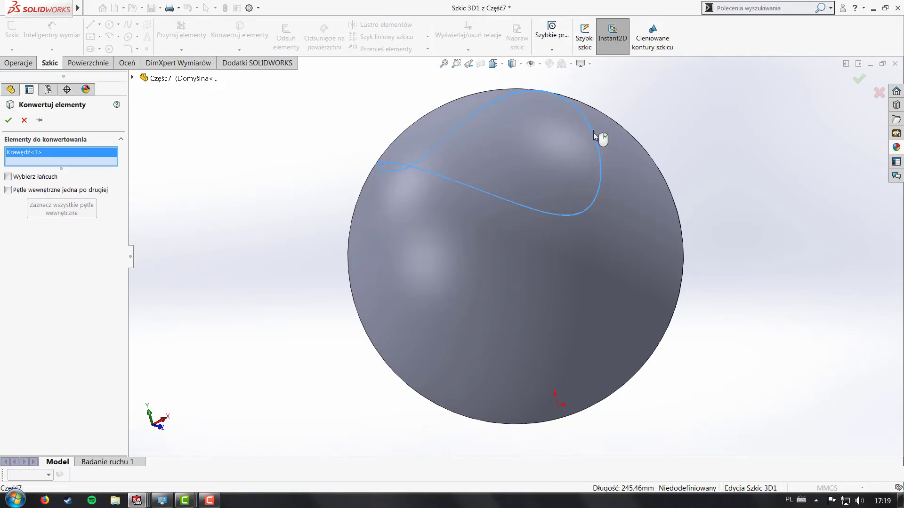
{"action": "left_click", "coordinate": [5, 123]}
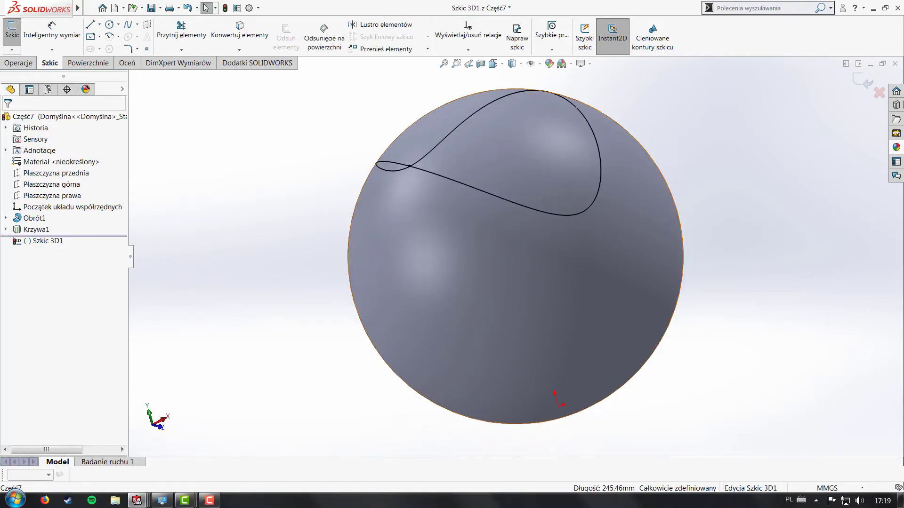
{"action": "left_click", "coordinate": [865, 83]}
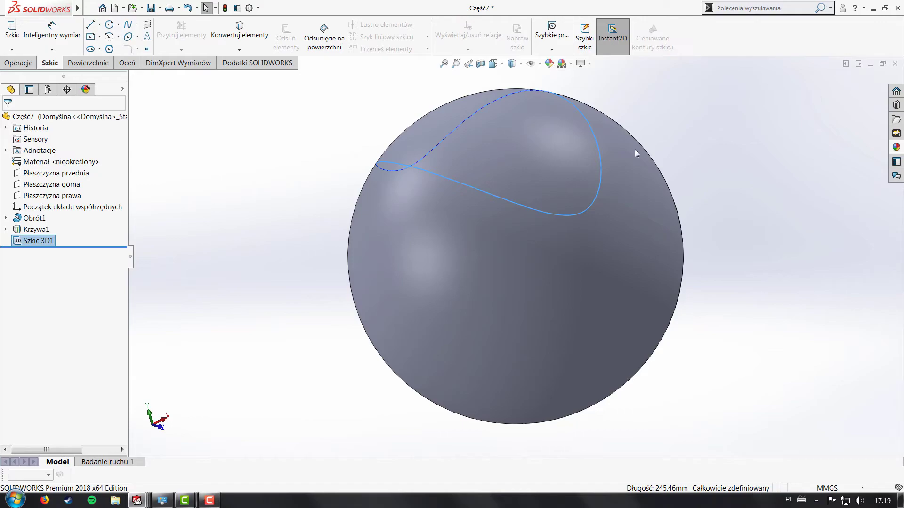
Hide Krzywa1 and orbit to inspect Szkic 3D1 on the sphere.
{"action": "right_click", "coordinate": [55, 229]}
{"action": "left_click", "coordinate": [47, 213]}
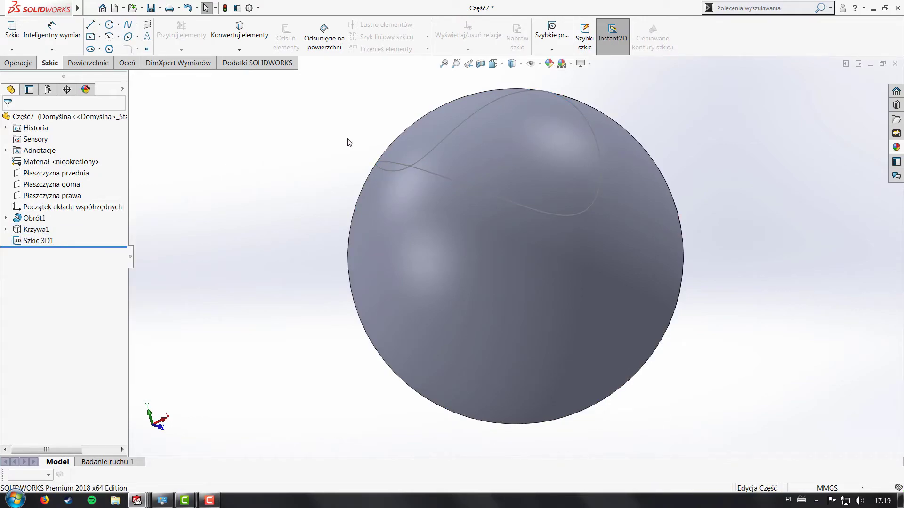
{"action": "left_click", "coordinate": [443, 176]}
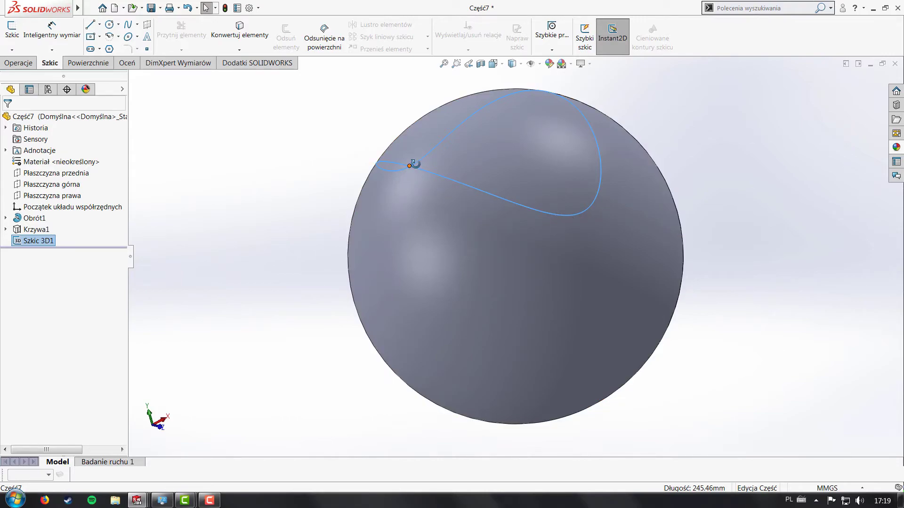
{"action": "mouse_move", "coordinate": [413, 163]}
{"action": "middle_mouse_down"}
{"action": "mouse_move", "coordinate": [454, 174]}
{"action": "mouse_move", "coordinate": [466, 216]}
{"action": "mouse_move", "coordinate": [531, 119]}
{"action": "middle_mouse_up"}
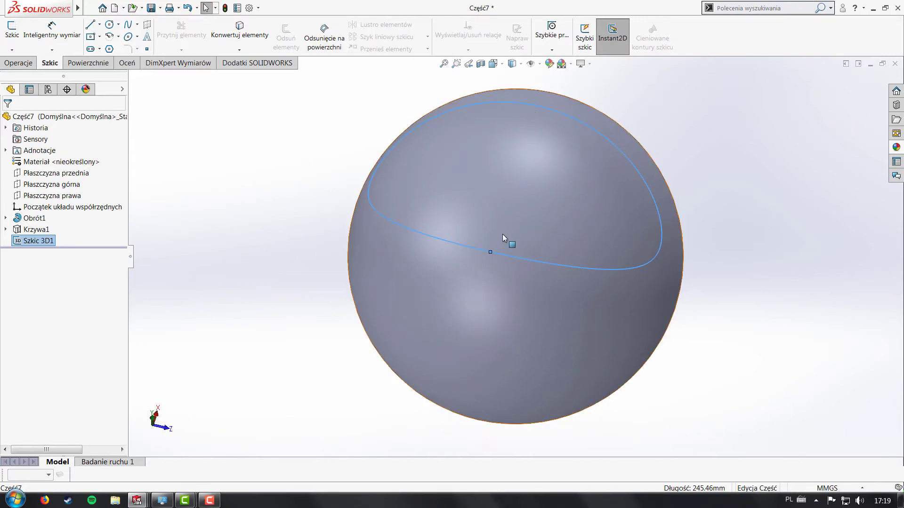
{"action": "mouse_move", "coordinate": [502, 238]}
{"action": "middle_mouse_down"}
{"action": "mouse_move", "coordinate": [498, 453]}
{"action": "mouse_move", "coordinate": [468, 312]}
{"action": "mouse_move", "coordinate": [478, 317]}
{"action": "mouse_move", "coordinate": [249, 244]}
{"action": "middle_mouse_up"}
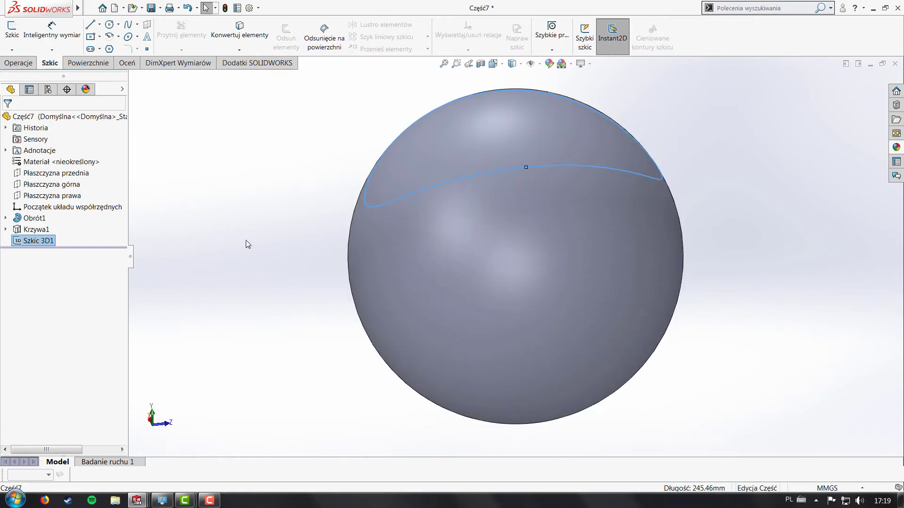
{"action": "left_click", "coordinate": [248, 244]}
Sketch a circle on the front plane centred at the curve's end point.
{"action": "left_click", "coordinate": [74, 175]}
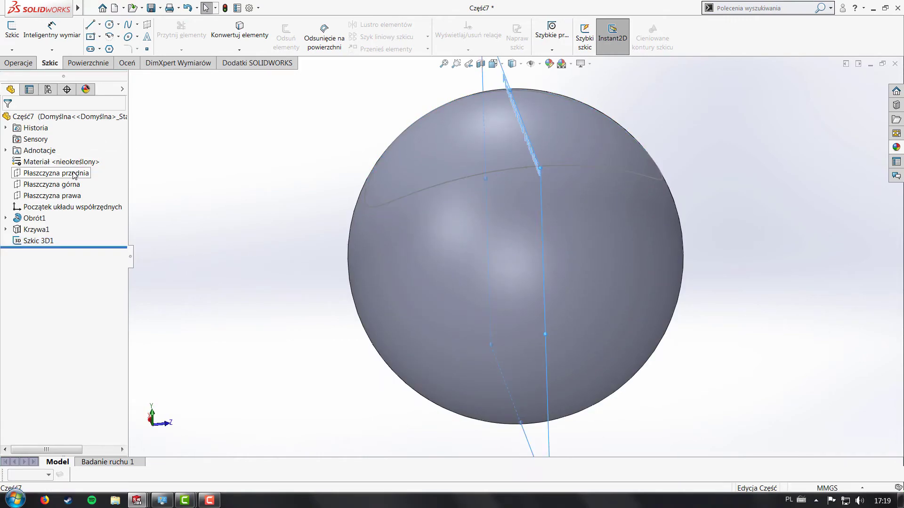
{"action": "key", "text": "ctrl+8"}
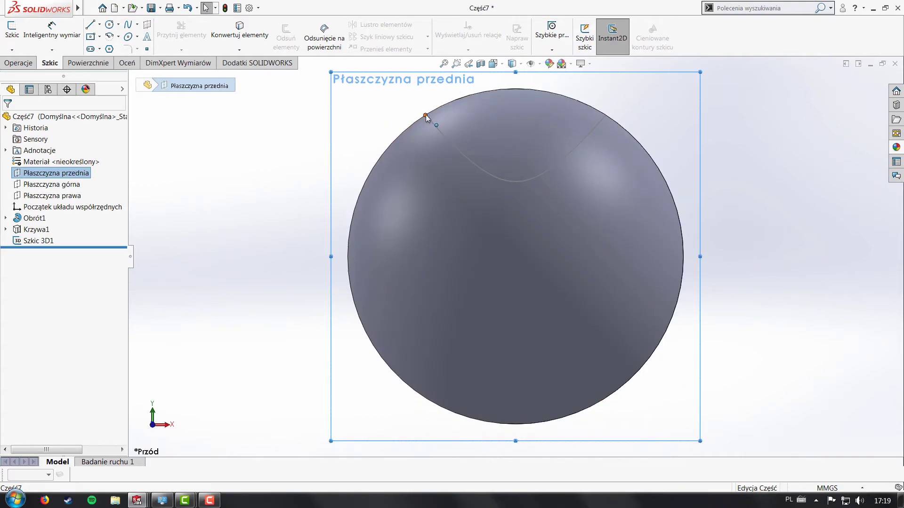
{"action": "scroll", "coordinate": [426, 116], "scroll_direction": "down", "scroll_amount": 4}
{"action": "scroll", "coordinate": [452, 137], "scroll_direction": "down", "scroll_amount": 3}
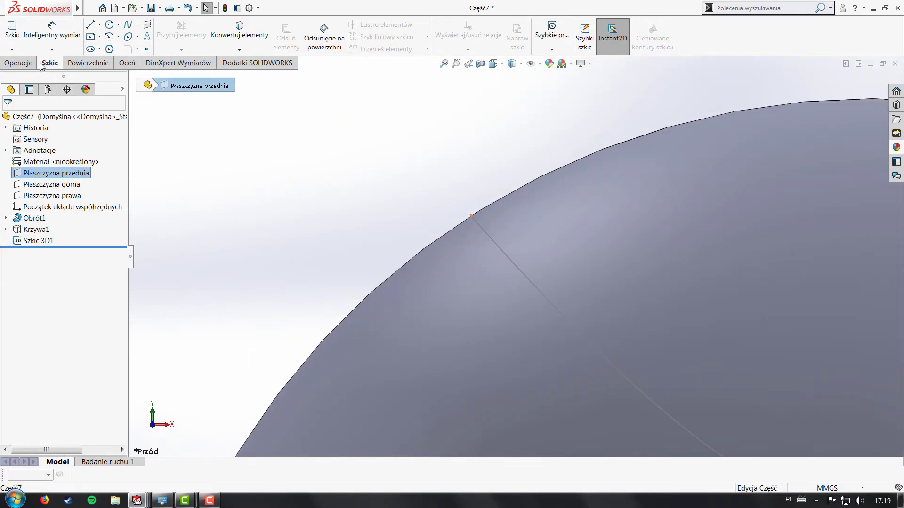
{"action": "left_click", "coordinate": [110, 24]}
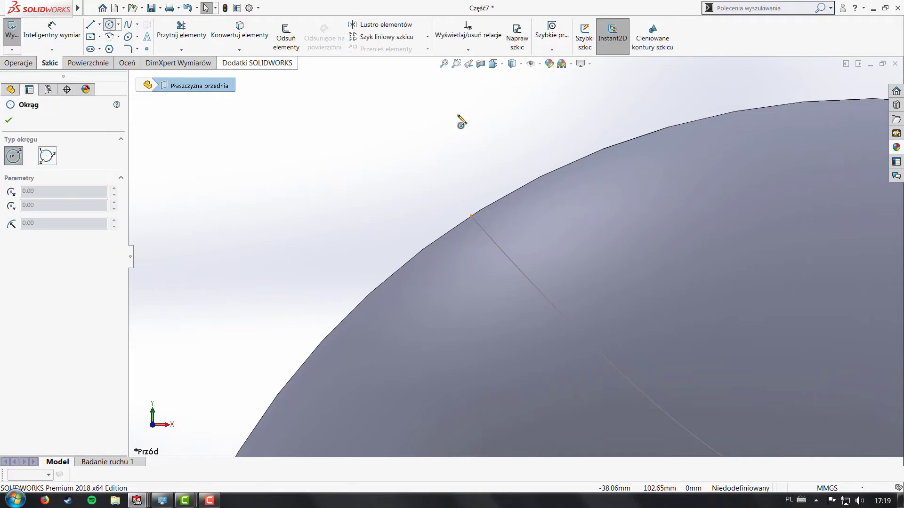
{"action": "left_click", "coordinate": [471, 216]}
{"action": "left_click", "coordinate": [471, 160]}
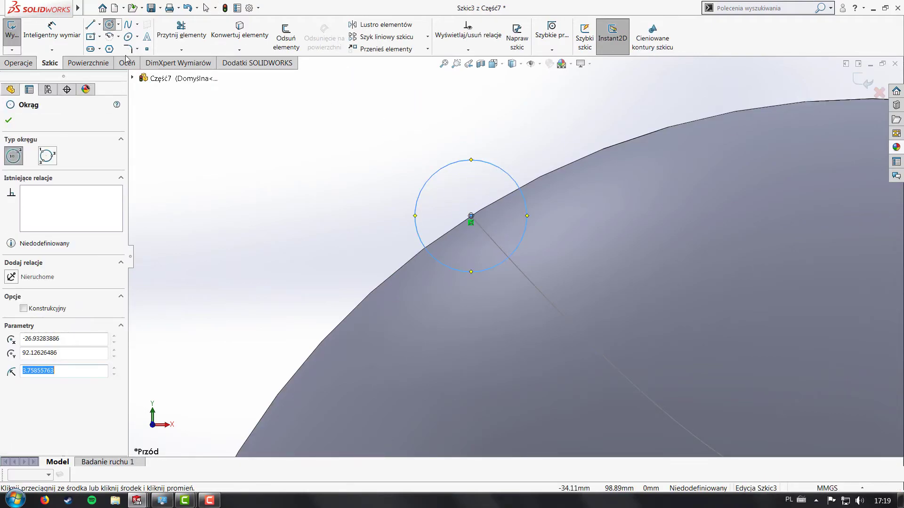
Dimension the circle to 8 mm diameter and exit the sketch.
{"action": "left_click", "coordinate": [59, 42]}
{"action": "left_click", "coordinate": [500, 170]}
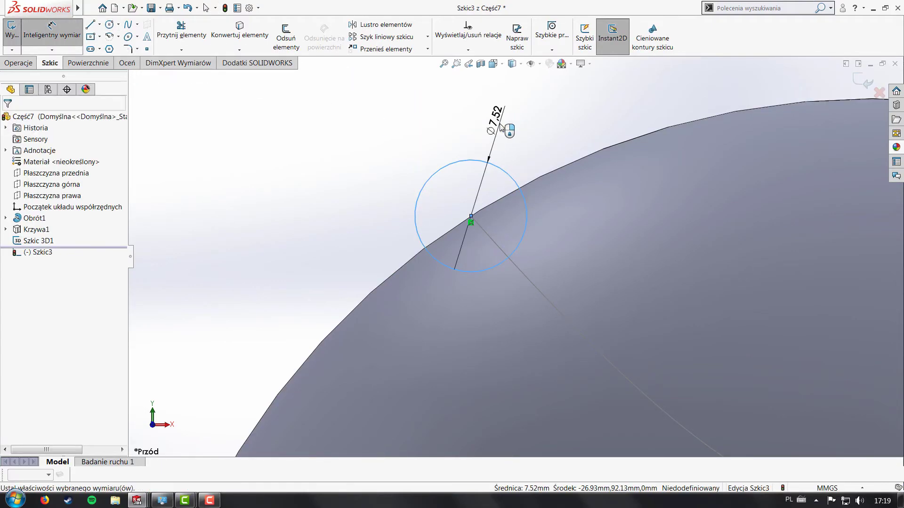
{"action": "left_click", "coordinate": [515, 102]}
{"action": "type", "text": "8"}
{"action": "key", "text": "Return"}
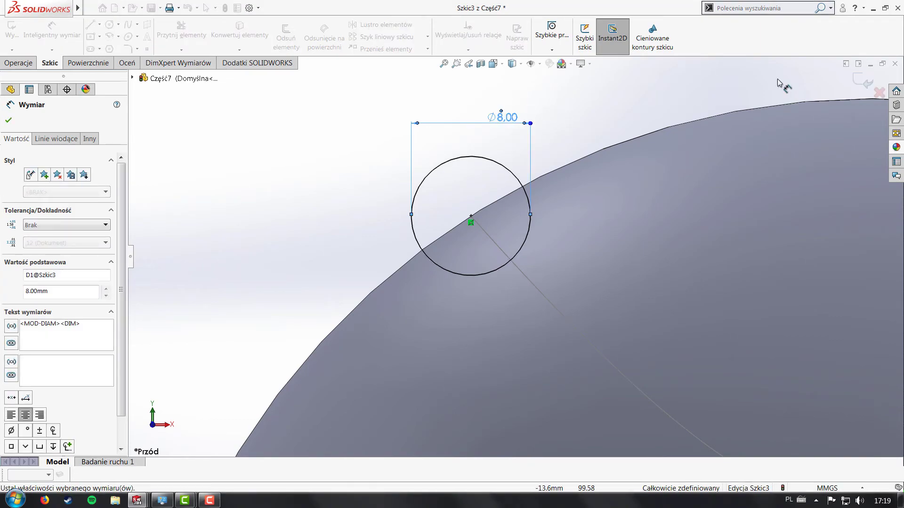
{"action": "key", "text": "ctrl+b"}
{"action": "scroll", "coordinate": [329, 188], "scroll_direction": "up", "scroll_amount": 5}
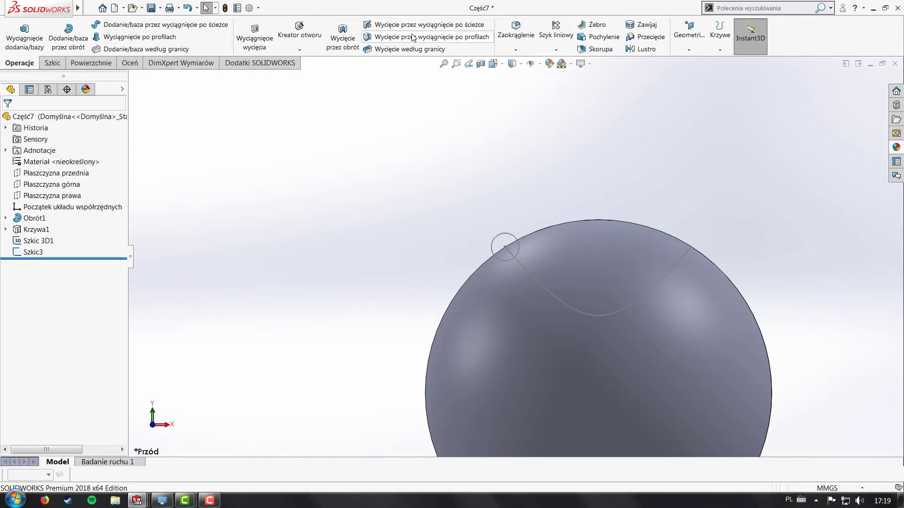
Swept-cut a groove using the Szkic3 circle as profile and Szkic 3D1 as path.
{"action": "left_click", "coordinate": [411, 30]}
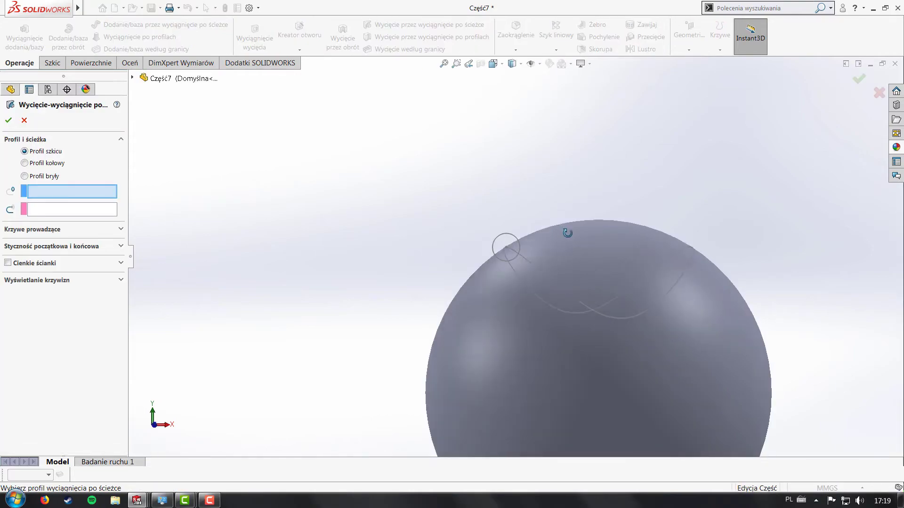
{"action": "middle_click_drag", "start_coordinate": [553, 217], "coordinate": [544, 245]}
{"action": "left_click", "coordinate": [543, 245]}
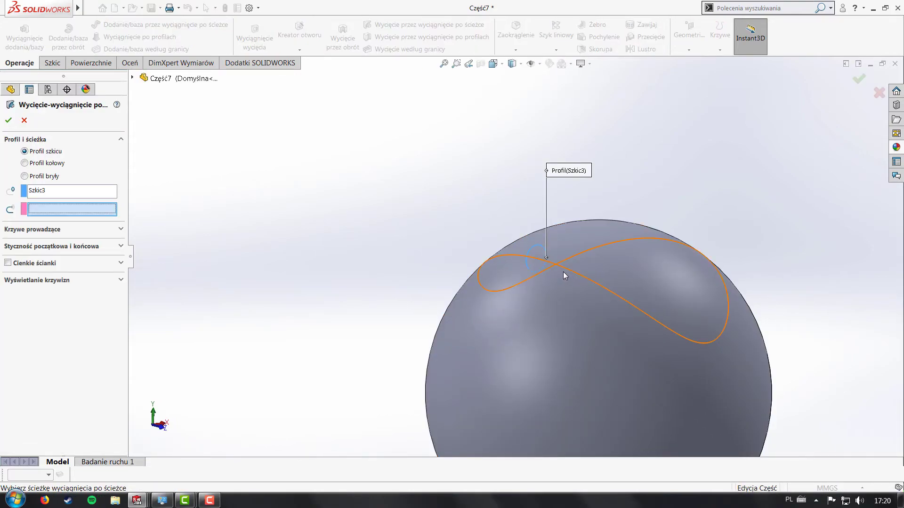
{"action": "left_click", "coordinate": [577, 277]}
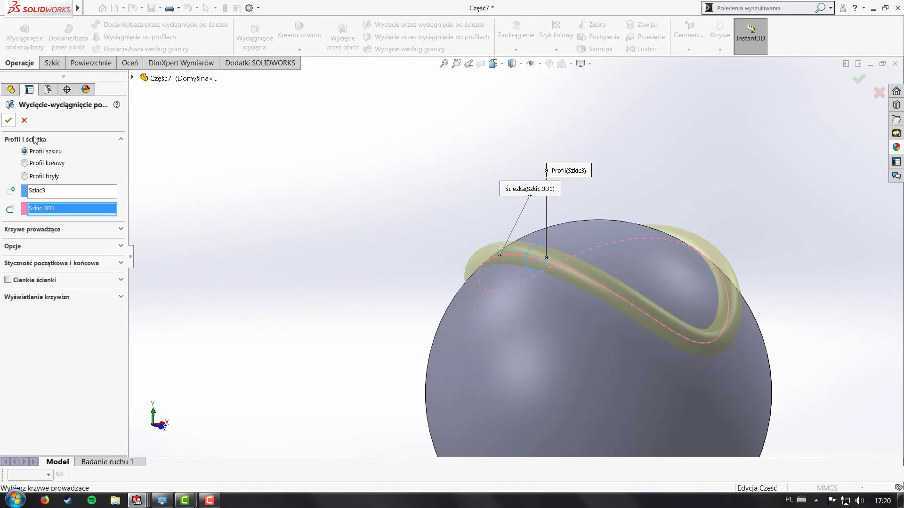
{"action": "middle_click_drag", "start_coordinate": [569, 285], "coordinate": [585, 395]}
{"action": "middle_click_drag", "start_coordinate": [572, 365], "coordinate": [571, 295]}
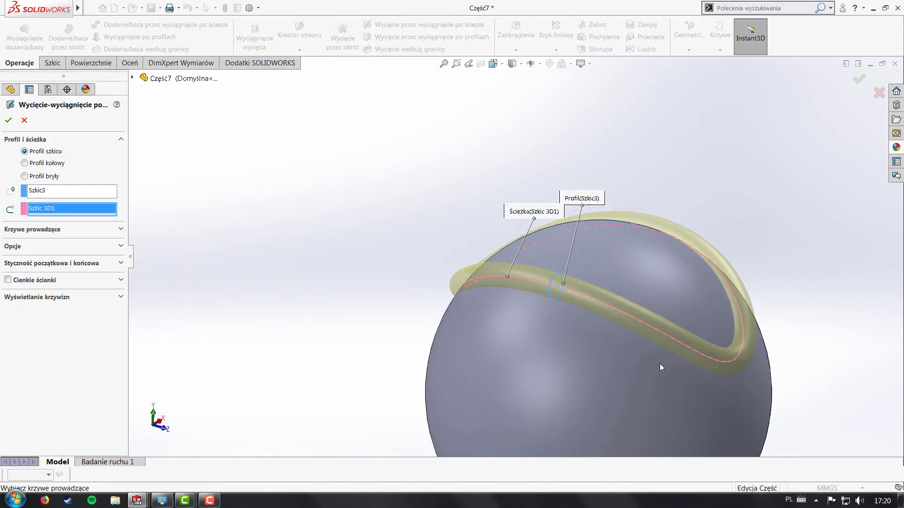
{"action": "middle_click_drag", "start_coordinate": [449, 272], "coordinate": [443, 249]}
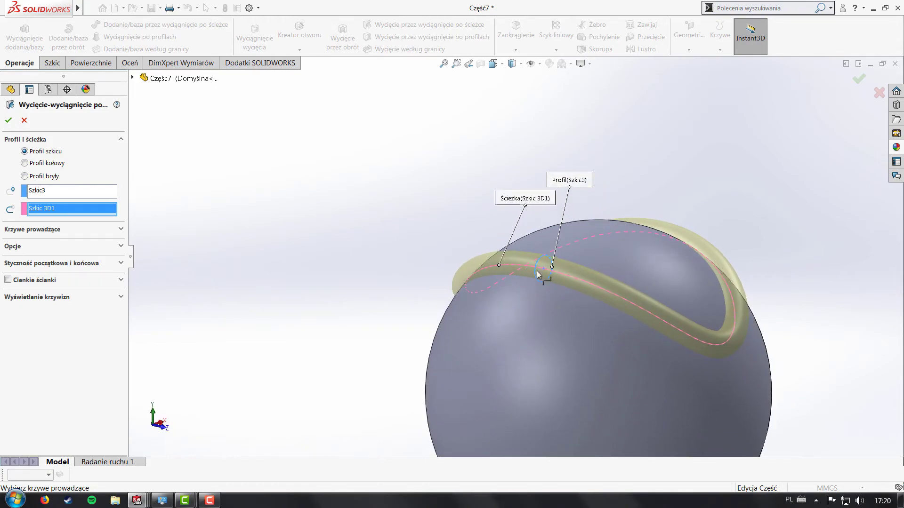
{"action": "middle_click_drag", "start_coordinate": [538, 274], "coordinate": [520, 276]}
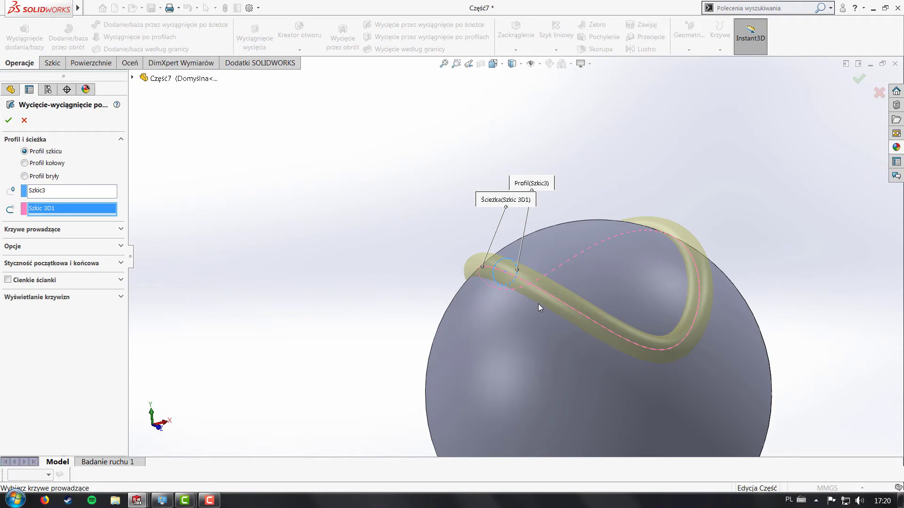
{"action": "mouse_move", "coordinate": [539, 306]}
{"action": "middle_mouse_down"}
{"action": "mouse_move", "coordinate": [566, 294]}
{"action": "mouse_move", "coordinate": [668, 329]}
{"action": "mouse_move", "coordinate": [546, 295]}
{"action": "mouse_move", "coordinate": [548, 358]}
{"action": "middle_mouse_up"}
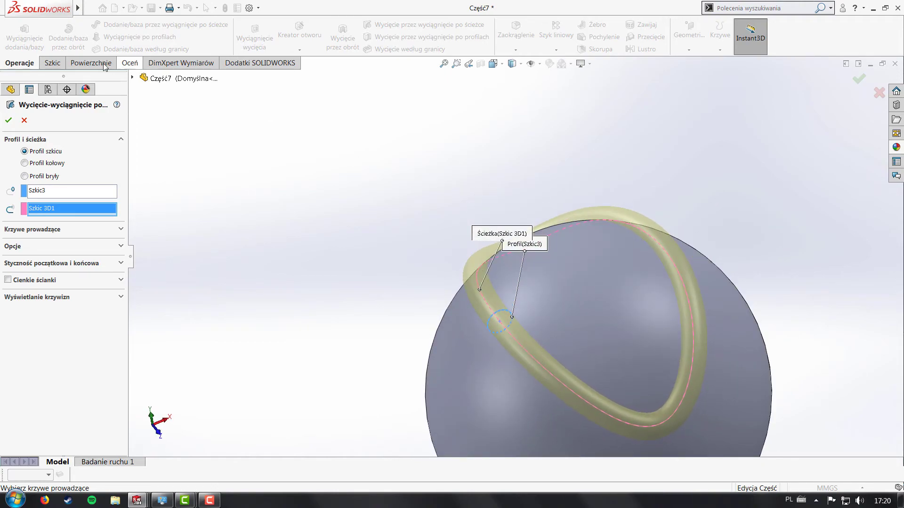
{"action": "left_click", "coordinate": [9, 122]}
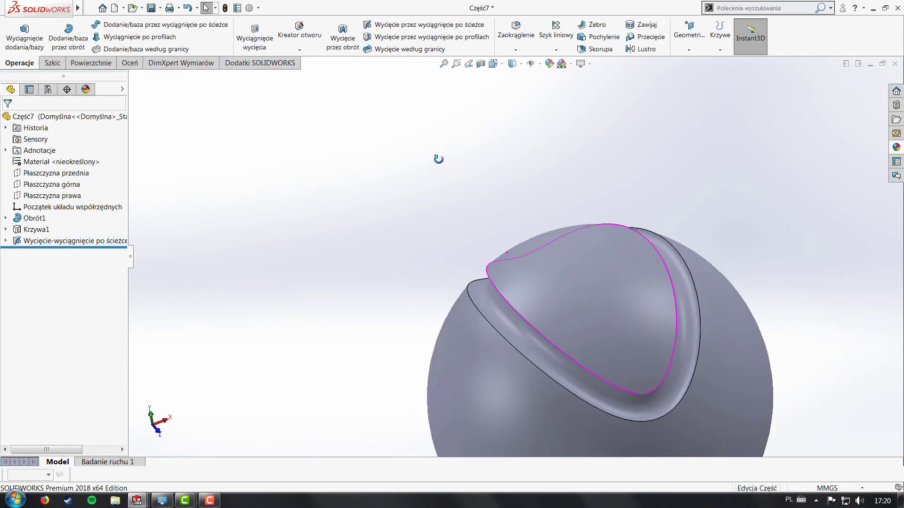
Create reference plane Płaszczyzna1, offset 50 mm from the top plane.
{"action": "mouse_move", "coordinate": [498, 213]}
{"action": "middle_mouse_down"}
{"action": "mouse_move", "coordinate": [472, 149]}
{"action": "mouse_move", "coordinate": [254, 161]}
{"action": "mouse_move", "coordinate": [280, 164]}
{"action": "middle_mouse_up"}
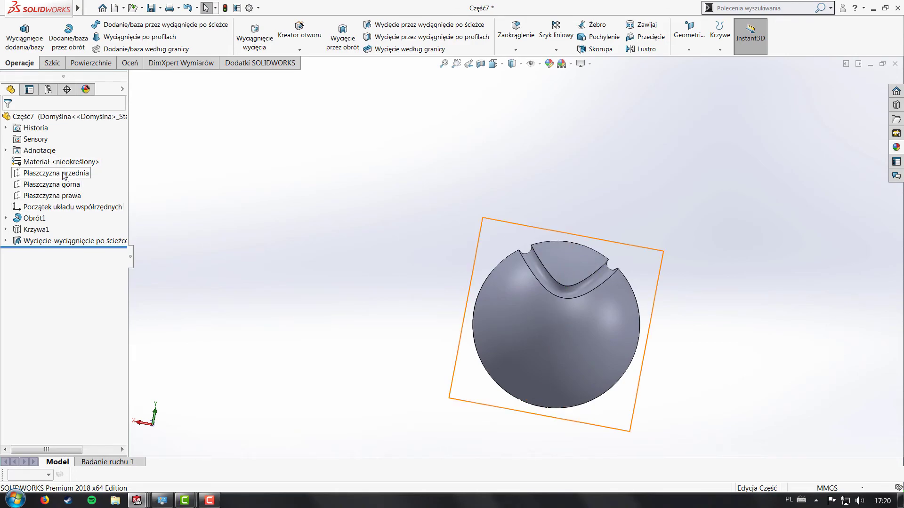
{"action": "left_click", "coordinate": [52, 184]}
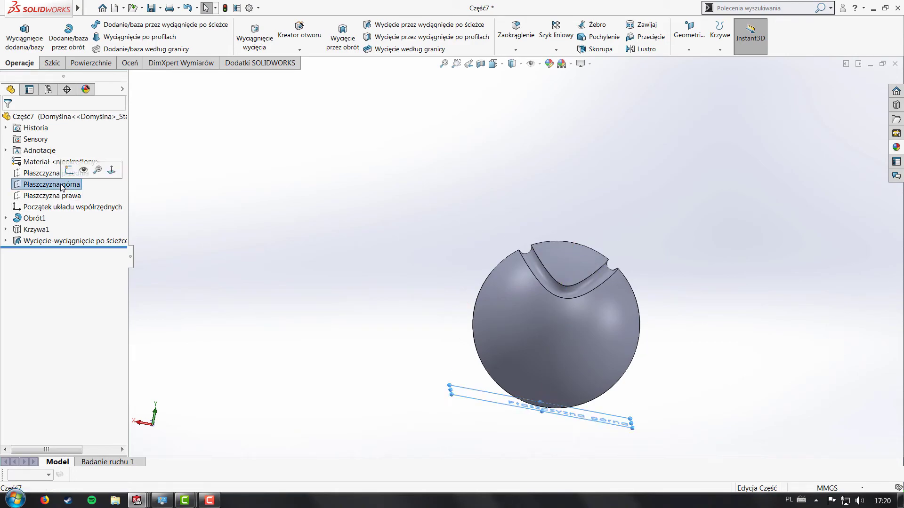
{"action": "mouse_move", "coordinate": [374, 244]}
{"action": "middle_mouse_down"}
{"action": "mouse_move", "coordinate": [336, 279]}
{"action": "mouse_move", "coordinate": [357, 296]}
{"action": "middle_mouse_up"}
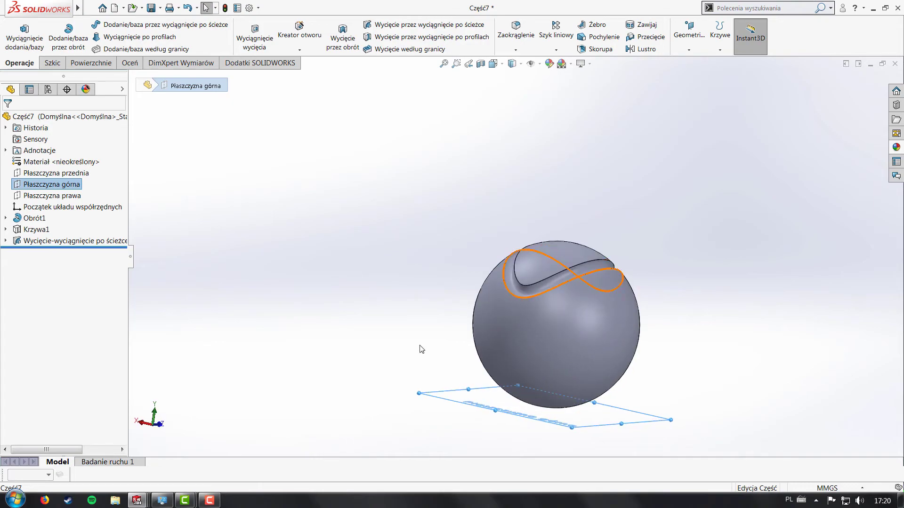
{"action": "left_click", "coordinate": [688, 38]}
{"action": "left_click", "coordinate": [706, 60]}
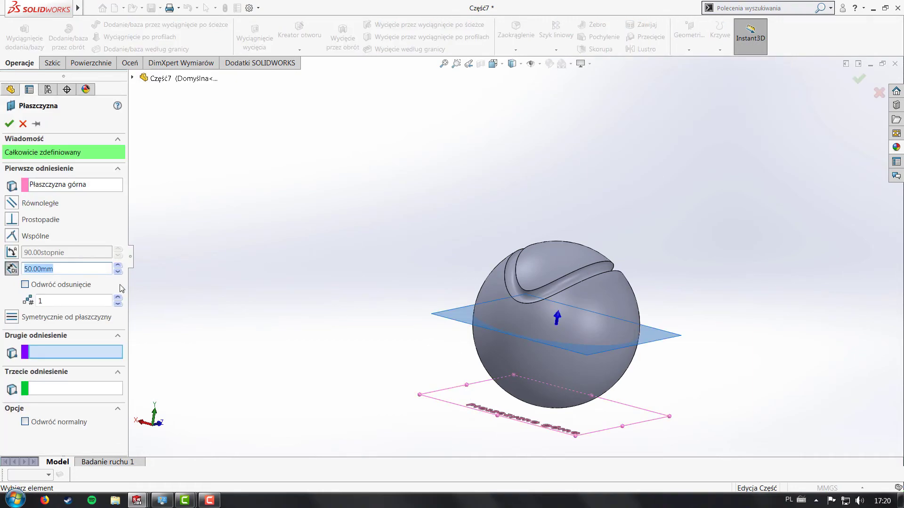
{"action": "left_click", "coordinate": [10, 123]}
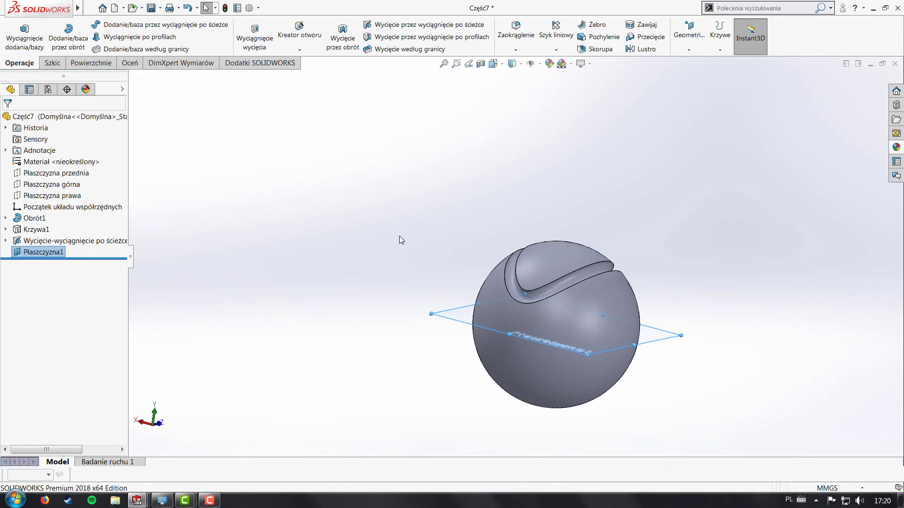
{"action": "left_click", "coordinate": [400, 239]}
{"action": "left_click", "coordinate": [453, 318]}
{"action": "left_click", "coordinate": [684, 92]}
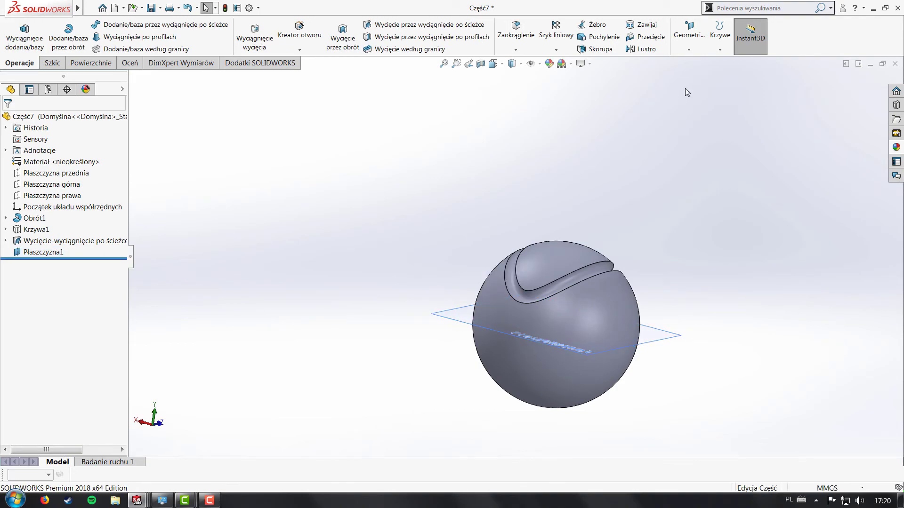
{"action": "left_click", "coordinate": [655, 51]}
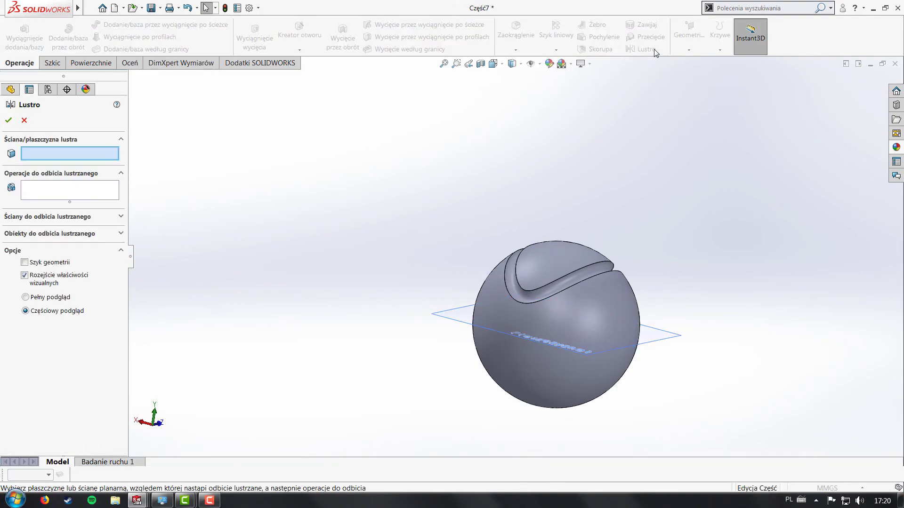
Mirror the swept groove cut across Płaszczyzna1.
{"action": "left_click", "coordinate": [470, 340]}
{"action": "left_click", "coordinate": [552, 292]}
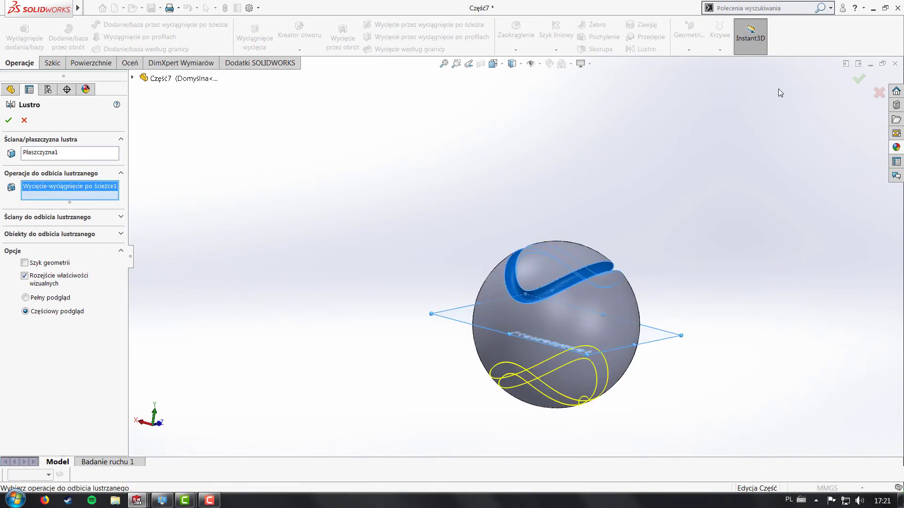
{"action": "left_click", "coordinate": [858, 79]}
Hide Płaszczyzna1 and orbit the sphere to view both grooves.
{"action": "middle_click_drag", "start_coordinate": [383, 306], "coordinate": [456, 327]}
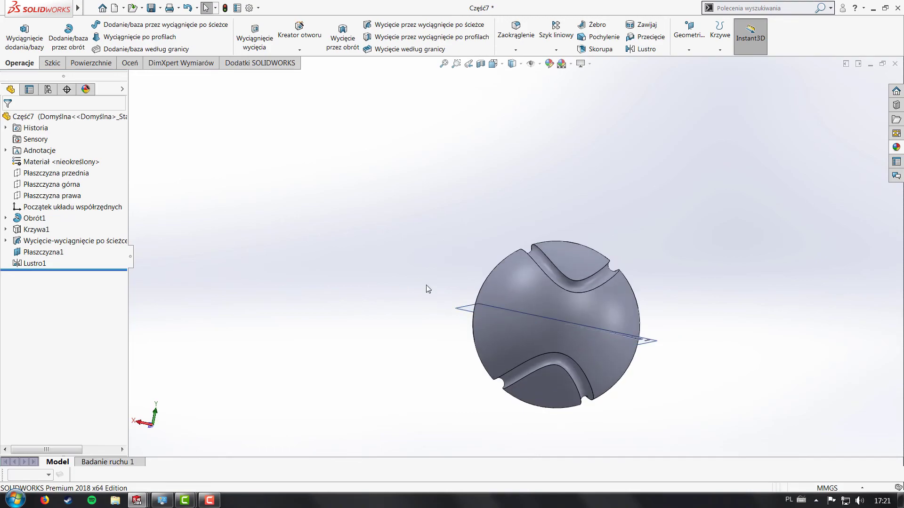
{"action": "right_click", "coordinate": [455, 326]}
{"action": "left_click", "coordinate": [503, 311]}
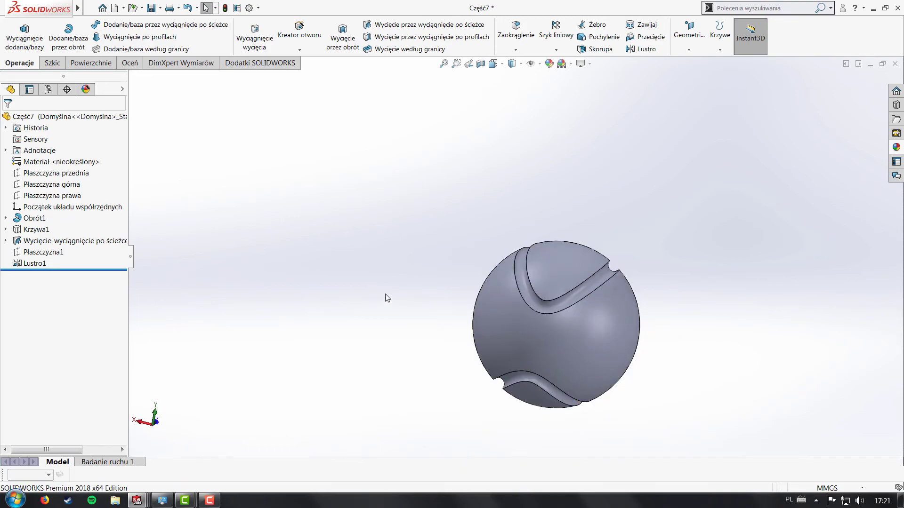
{"action": "mouse_move", "coordinate": [383, 298]}
{"action": "middle_mouse_down"}
{"action": "mouse_move", "coordinate": [405, 255]}
{"action": "mouse_move", "coordinate": [410, 189]}
{"action": "mouse_move", "coordinate": [436, 244]}
{"action": "mouse_move", "coordinate": [372, 209]}
{"action": "mouse_move", "coordinate": [437, 287]}
{"action": "mouse_move", "coordinate": [501, 315]}
{"action": "mouse_move", "coordinate": [549, 314]}
{"action": "mouse_move", "coordinate": [502, 313]}
{"action": "mouse_move", "coordinate": [428, 333]}
{"action": "mouse_move", "coordinate": [417, 389]}
{"action": "mouse_move", "coordinate": [502, 340]}
{"action": "mouse_move", "coordinate": [496, 452]}
{"action": "mouse_move", "coordinate": [511, 299]}
{"action": "mouse_move", "coordinate": [643, 281]}
{"action": "mouse_move", "coordinate": [626, 331]}
{"action": "mouse_move", "coordinate": [654, 436]}
{"action": "mouse_move", "coordinate": [605, 360]}
{"action": "mouse_move", "coordinate": [611, 419]}
{"action": "mouse_move", "coordinate": [577, 342]}
{"action": "middle_mouse_up"}
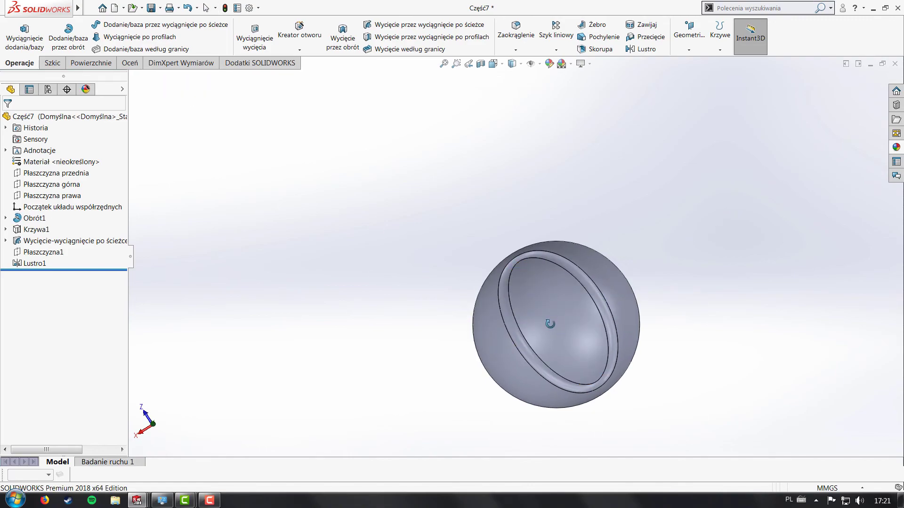
{"action": "mouse_move", "coordinate": [545, 377]}
{"action": "middle_mouse_down"}
{"action": "mouse_move", "coordinate": [538, 285]}
{"action": "mouse_move", "coordinate": [590, 328]}
{"action": "mouse_move", "coordinate": [583, 289]}
{"action": "mouse_move", "coordinate": [597, 379]}
{"action": "mouse_move", "coordinate": [643, 278]}
{"action": "mouse_move", "coordinate": [658, 322]}
{"action": "middle_mouse_up"}
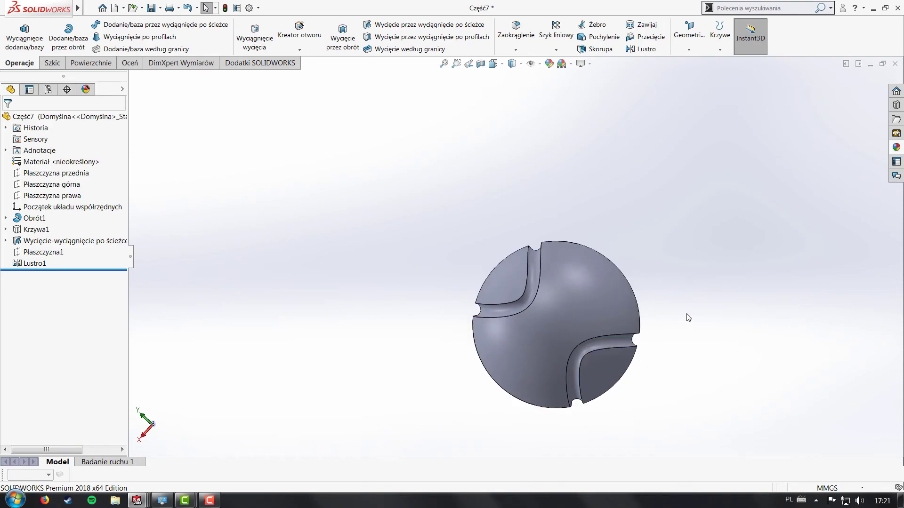
{"action": "left_click", "coordinate": [517, 281]}
{"action": "left_click", "coordinate": [603, 363]}
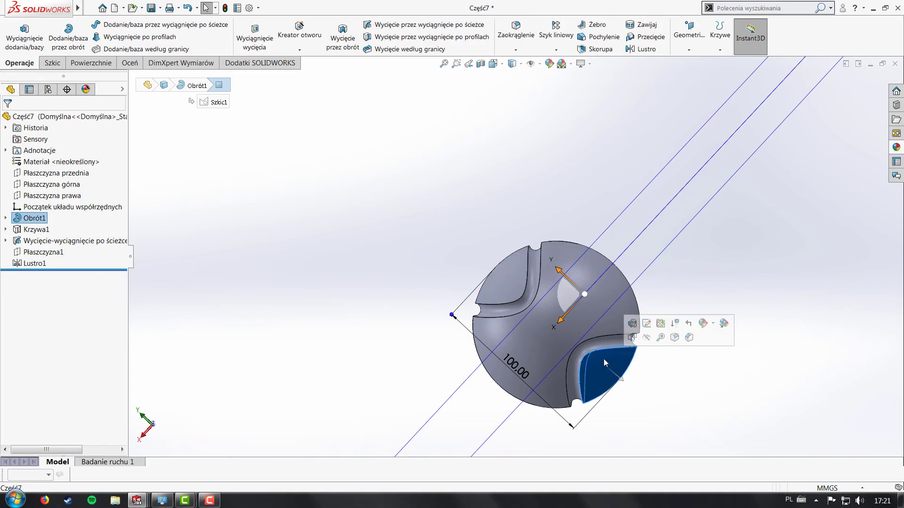
{"action": "left_click", "coordinate": [608, 289]}
{"action": "key", "text": "z"}
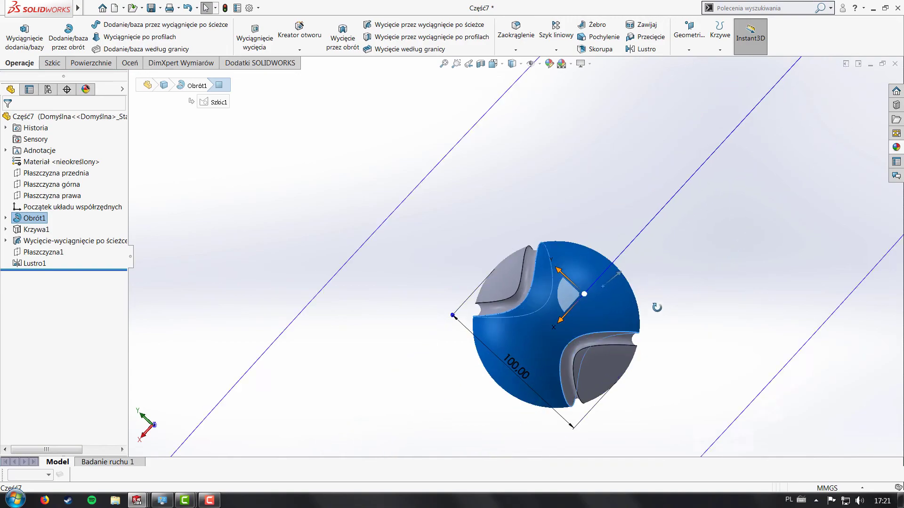
{"action": "left_click", "coordinate": [285, 136]}
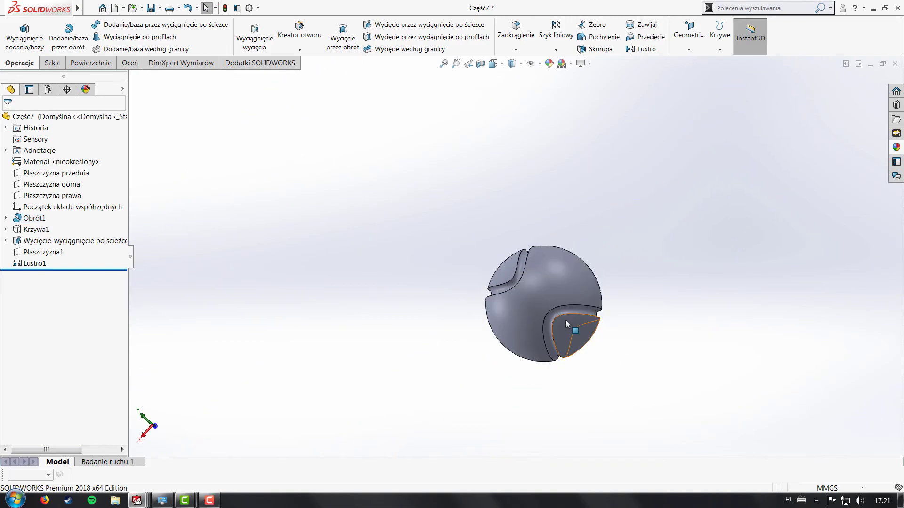
{"action": "mouse_move", "coordinate": [566, 321]}
{"action": "middle_mouse_down"}
{"action": "mouse_move", "coordinate": [561, 247]}
{"action": "mouse_move", "coordinate": [558, 298]}
{"action": "middle_mouse_up"}
{"action": "scroll", "coordinate": [556, 299], "scroll_direction": "down", "scroll_amount": 3}
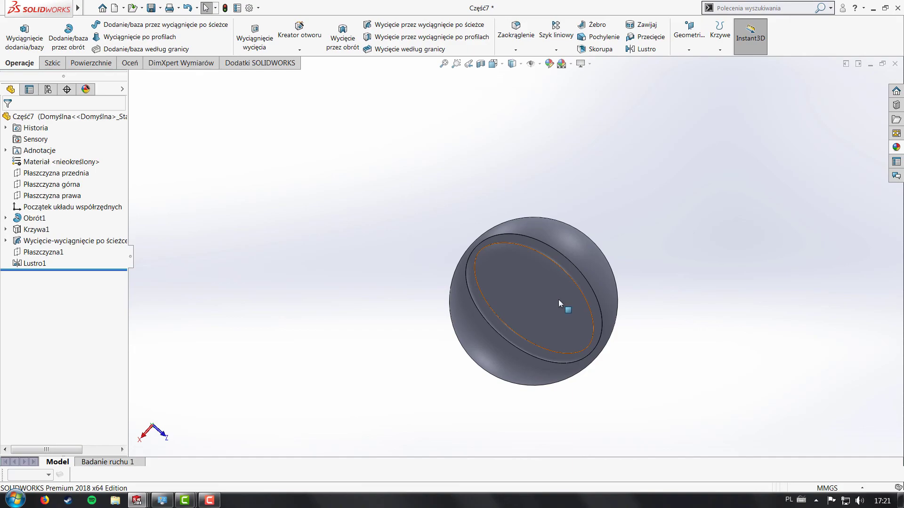
{"action": "left_click", "coordinate": [574, 247]}
{"action": "left_click", "coordinate": [468, 235]}
{"action": "mouse_move", "coordinate": [512, 284]}
{"action": "middle_mouse_down"}
{"action": "mouse_move", "coordinate": [621, 276]}
{"action": "mouse_move", "coordinate": [572, 289]}
{"action": "mouse_move", "coordinate": [540, 276]}
{"action": "mouse_move", "coordinate": [541, 314]}
{"action": "mouse_move", "coordinate": [492, 286]}
{"action": "middle_mouse_up"}
{"action": "middle_click_drag", "start_coordinate": [544, 301], "coordinate": [527, 252]}
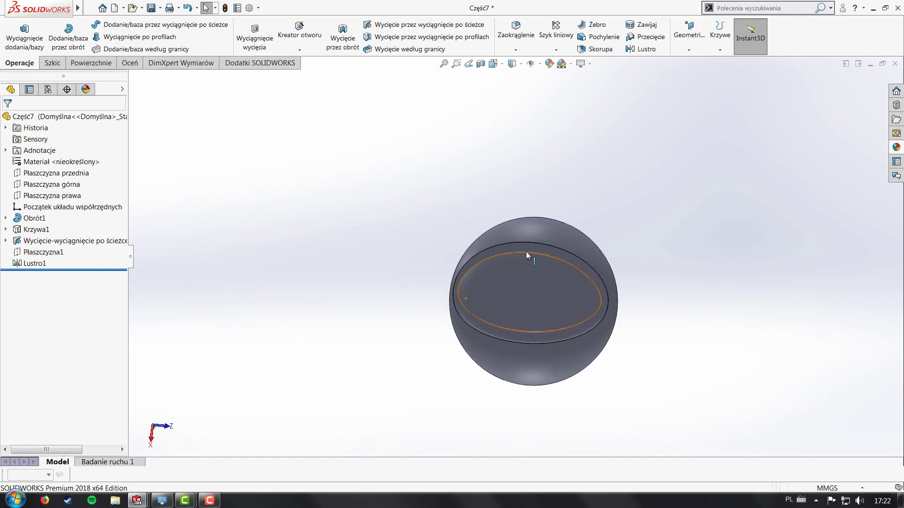